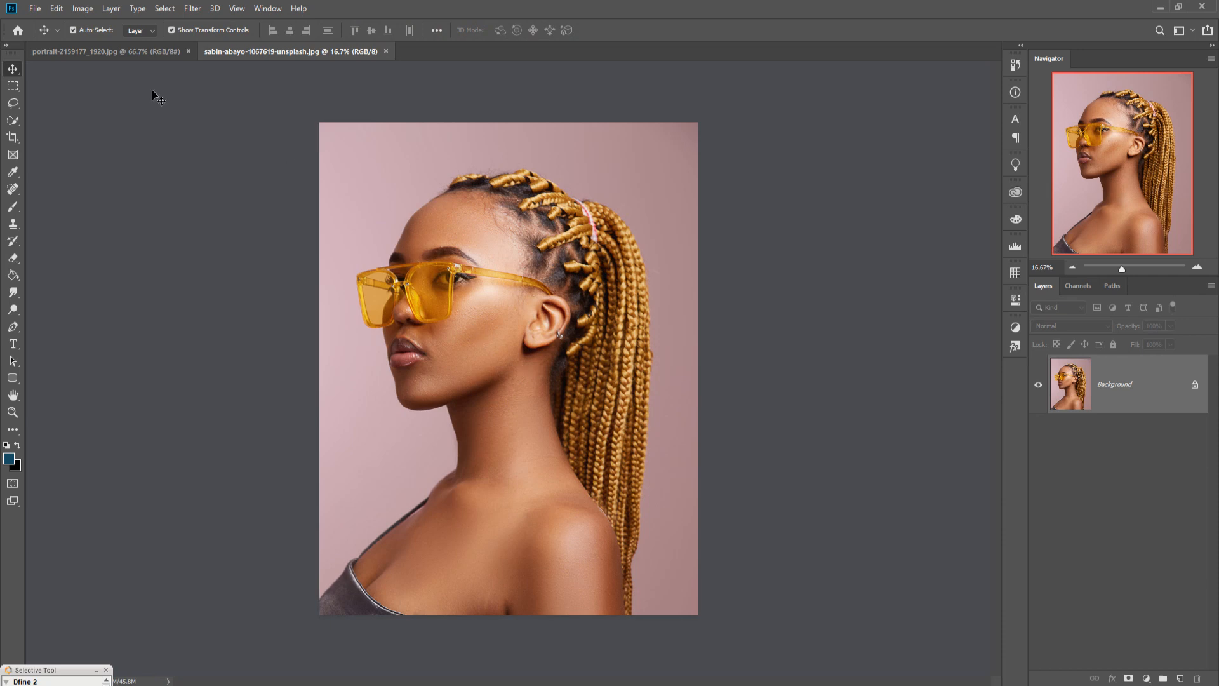
Step: Select the woman, including her braids, glasses and shoulders, using the Quick Selection tool with a 200 px brush
{"action": "left_click", "coordinate": [11, 122]}
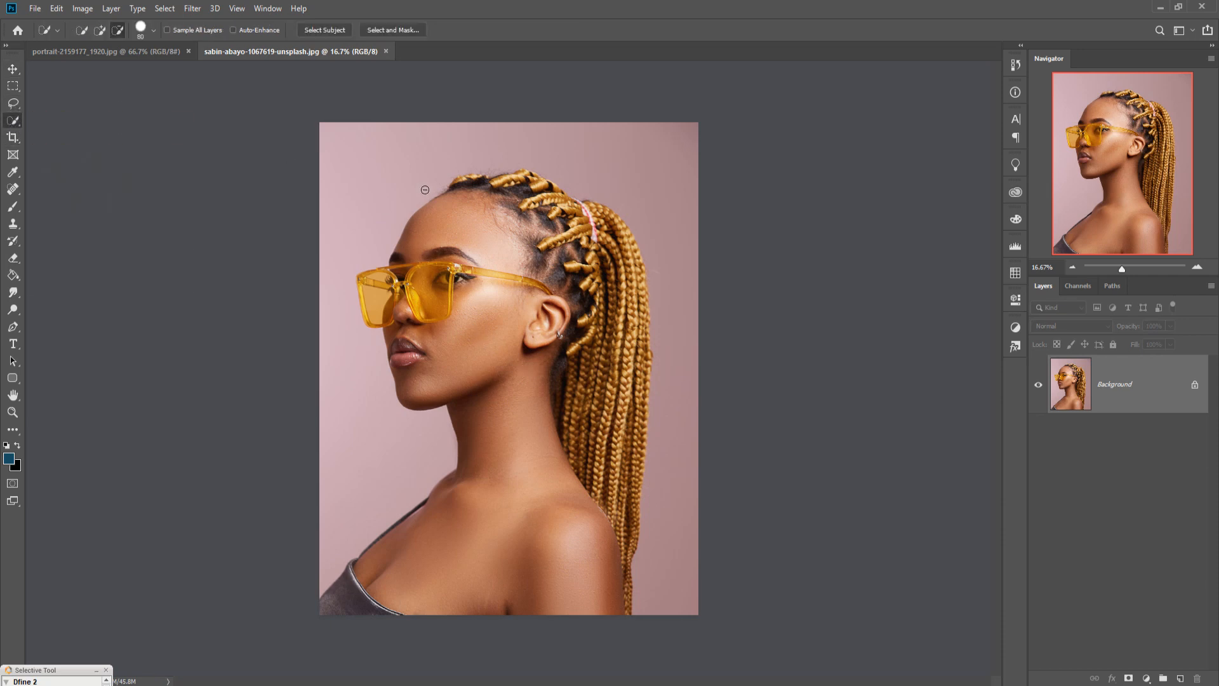
{"action": "left_click", "coordinate": [81, 29]}
{"action": "key", "text": "bracketright"}
{"action": "key", "text": "bracketright"}
{"action": "mouse_move", "coordinate": [459, 240]}
{"action": "left_mouse_down"}
{"action": "mouse_move", "coordinate": [495, 202]}
{"action": "mouse_move", "coordinate": [517, 202]}
{"action": "mouse_move", "coordinate": [479, 199]}
{"action": "mouse_move", "coordinate": [542, 194]}
{"action": "mouse_move", "coordinate": [625, 248]}
{"action": "mouse_move", "coordinate": [610, 334]}
{"action": "left_mouse_up"}
{"action": "mouse_move", "coordinate": [463, 339]}
{"action": "left_mouse_down"}
{"action": "mouse_move", "coordinate": [406, 298]}
{"action": "mouse_move", "coordinate": [381, 317]}
{"action": "mouse_move", "coordinate": [470, 340]}
{"action": "mouse_move", "coordinate": [467, 313]}
{"action": "mouse_move", "coordinate": [467, 368]}
{"action": "mouse_move", "coordinate": [438, 400]}
{"action": "mouse_move", "coordinate": [505, 374]}
{"action": "mouse_move", "coordinate": [553, 512]}
{"action": "mouse_move", "coordinate": [619, 346]}
{"action": "mouse_move", "coordinate": [628, 464]}
{"action": "mouse_move", "coordinate": [642, 293]}
{"action": "mouse_move", "coordinate": [635, 449]}
{"action": "mouse_move", "coordinate": [646, 400]}
{"action": "mouse_move", "coordinate": [645, 388]}
{"action": "mouse_move", "coordinate": [629, 549]}
{"action": "left_mouse_up"}
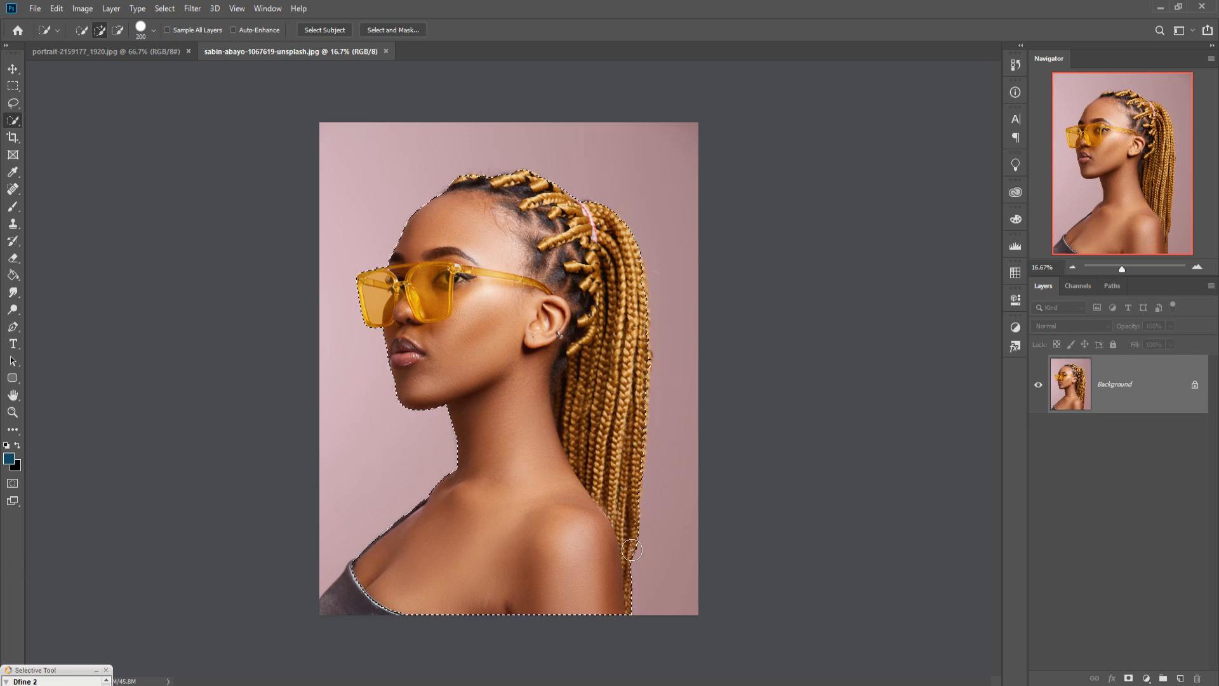
{"action": "left_click", "coordinate": [337, 625]}
{"action": "left_click", "coordinate": [12, 71]}
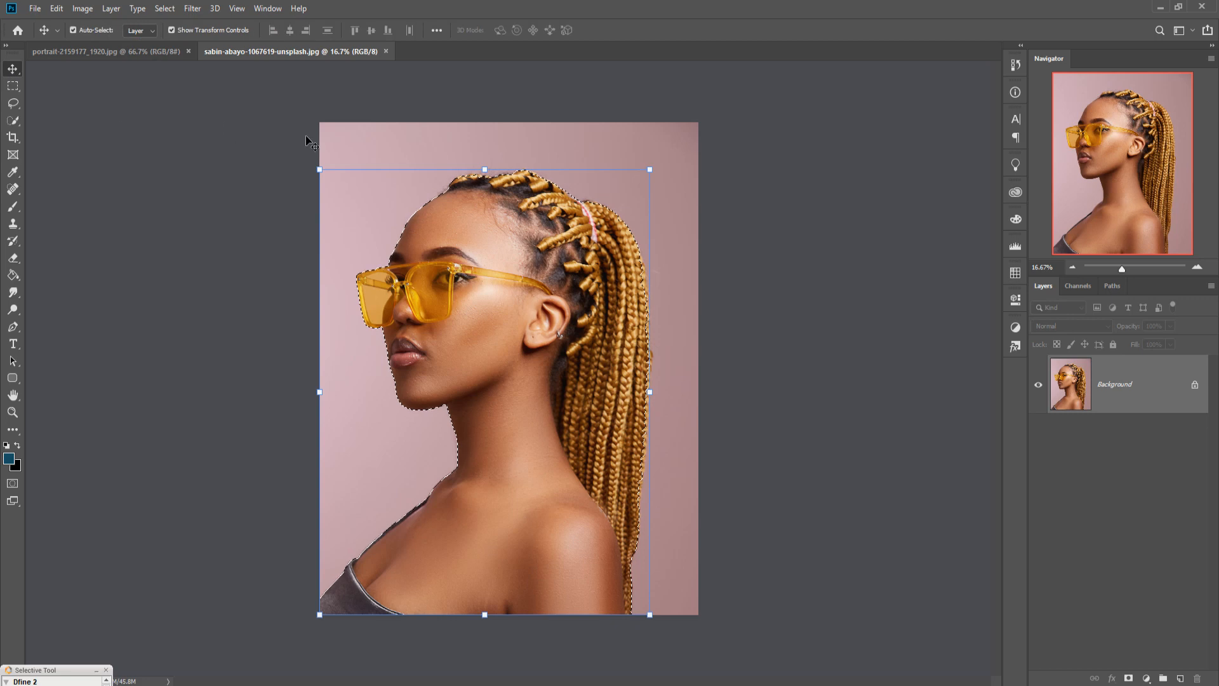
Step: Create a new 1920 x 1080 pixel document with a resolution of 300 pixels/inch
{"action": "left_click", "coordinate": [35, 9]}
{"action": "left_click", "coordinate": [44, 26]}
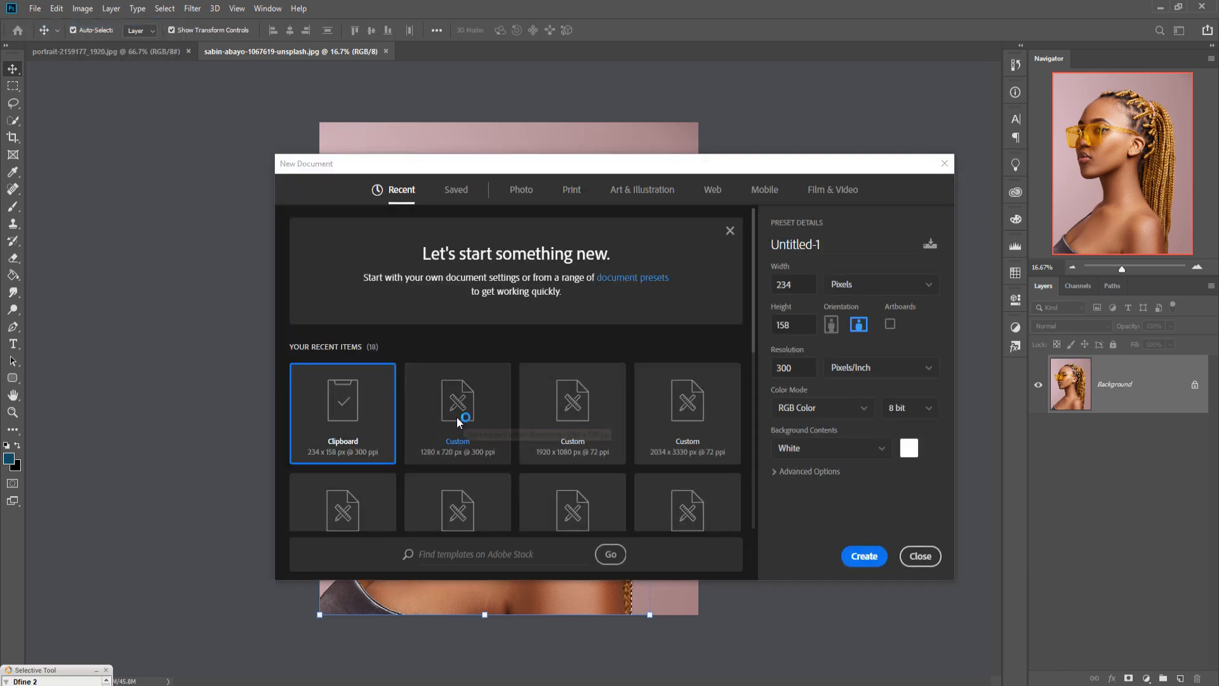
{"action": "left_click", "coordinate": [457, 416]}
{"action": "left_click", "coordinate": [569, 428]}
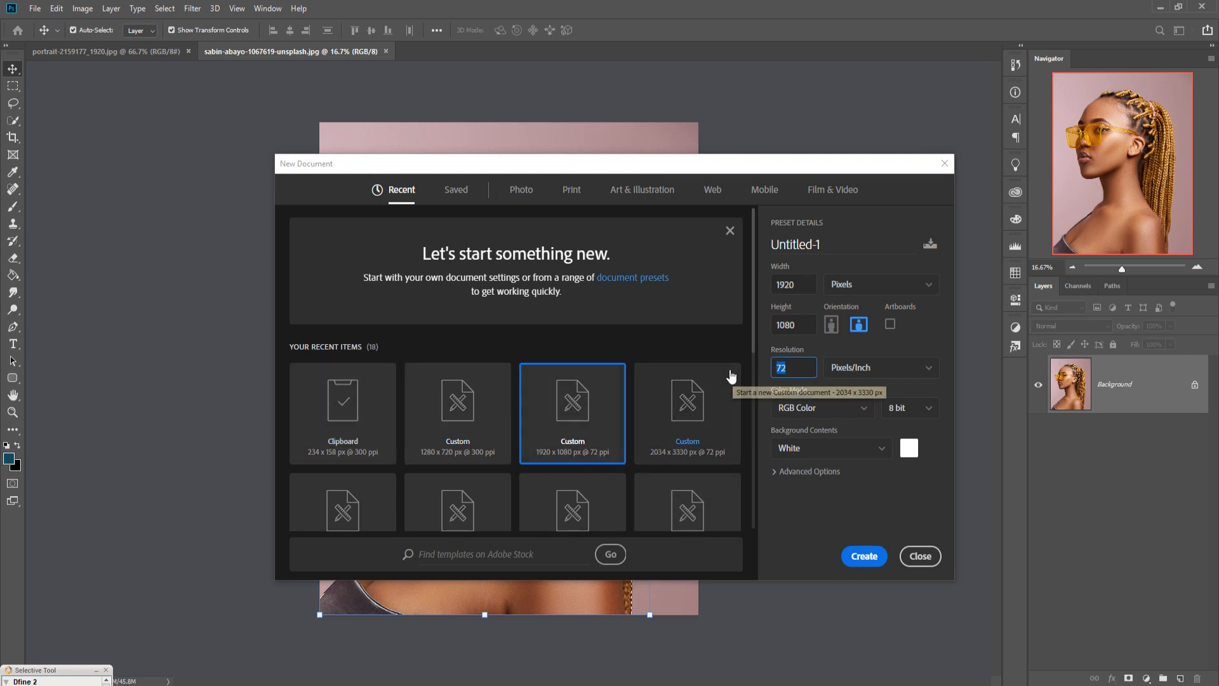
{"action": "type", "text": "300"}
{"action": "left_click", "coordinate": [865, 557]}
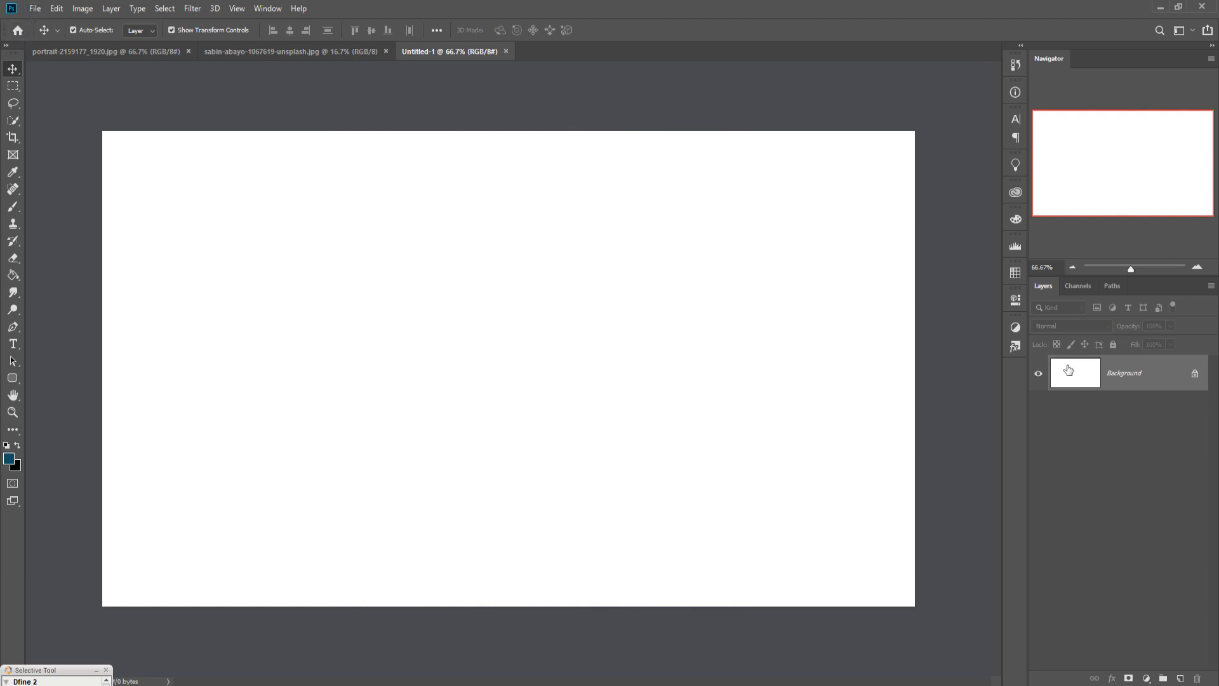
Step: Add a Solid Color fill layer in a very dark, near-black teal above the white background
{"action": "left_click", "coordinate": [1147, 679]}
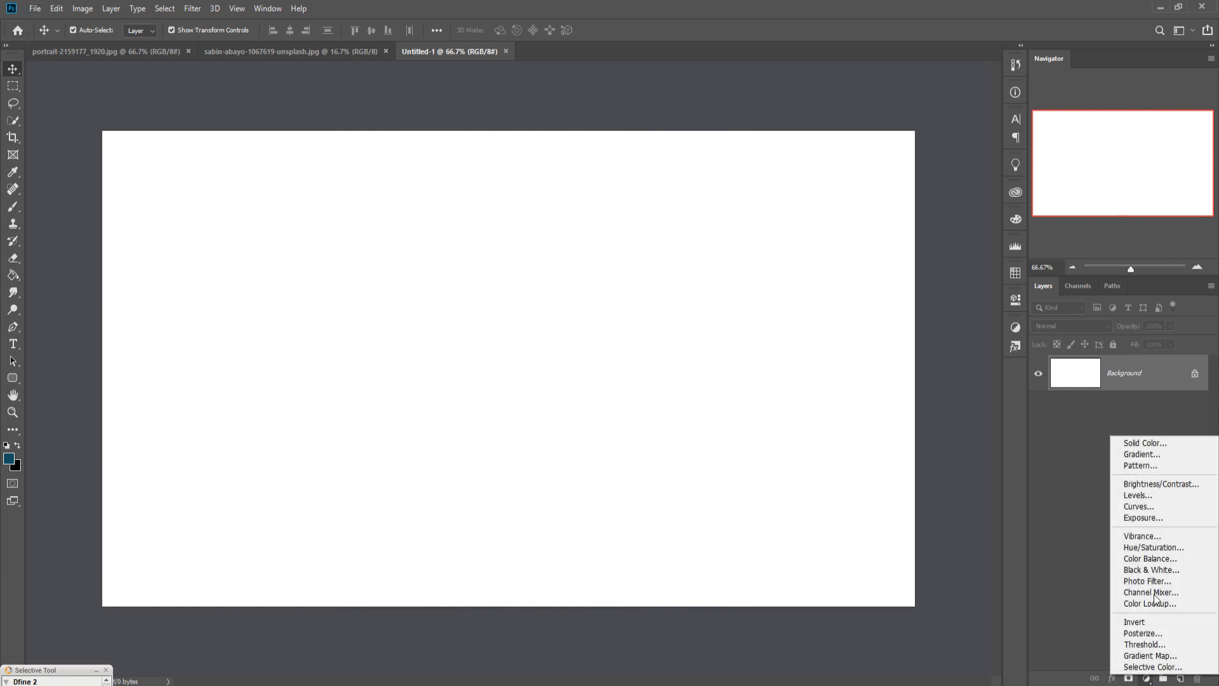
{"action": "left_click", "coordinate": [1143, 444]}
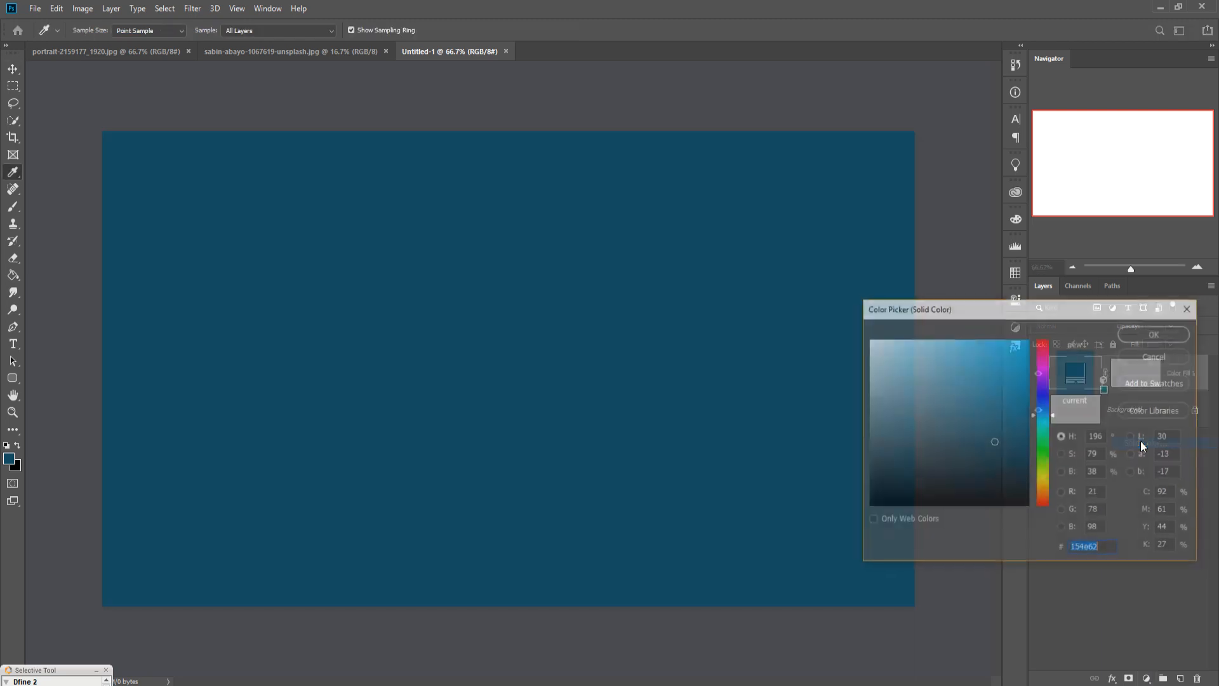
{"action": "left_click", "coordinate": [982, 485]}
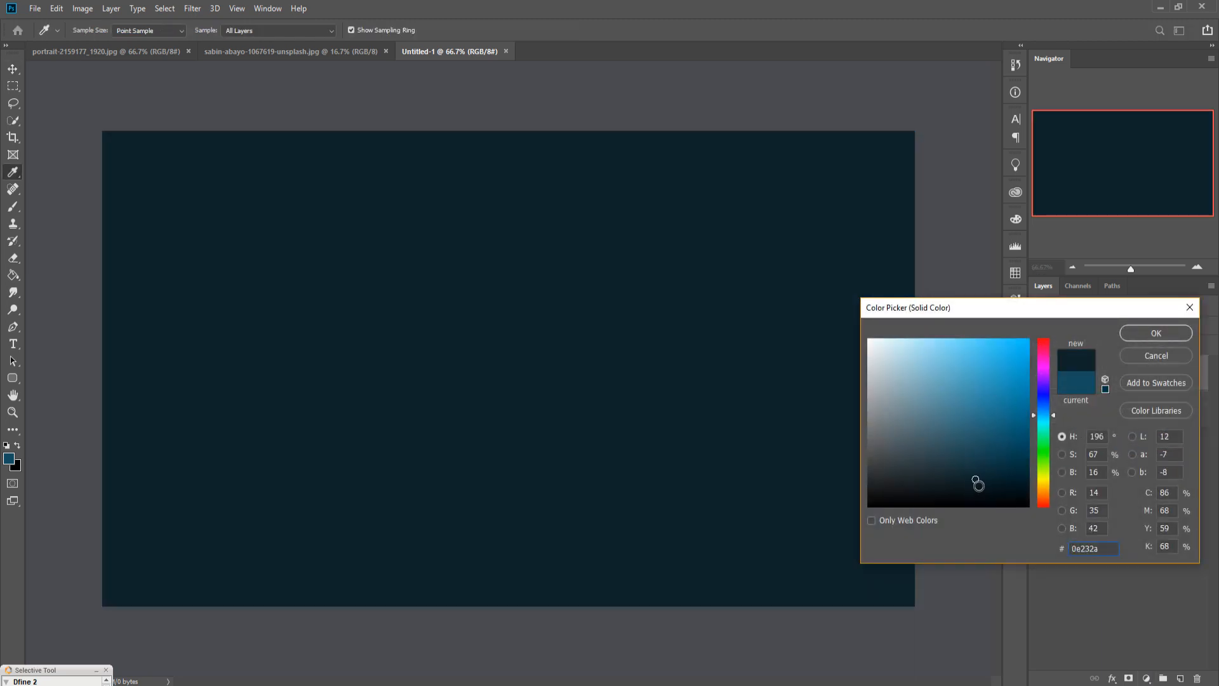
{"action": "mouse_move", "coordinate": [975, 479]}
{"action": "left_mouse_down"}
{"action": "mouse_move", "coordinate": [968, 492]}
{"action": "mouse_move", "coordinate": [979, 494]}
{"action": "left_mouse_up"}
{"action": "left_click", "coordinate": [1129, 337]}
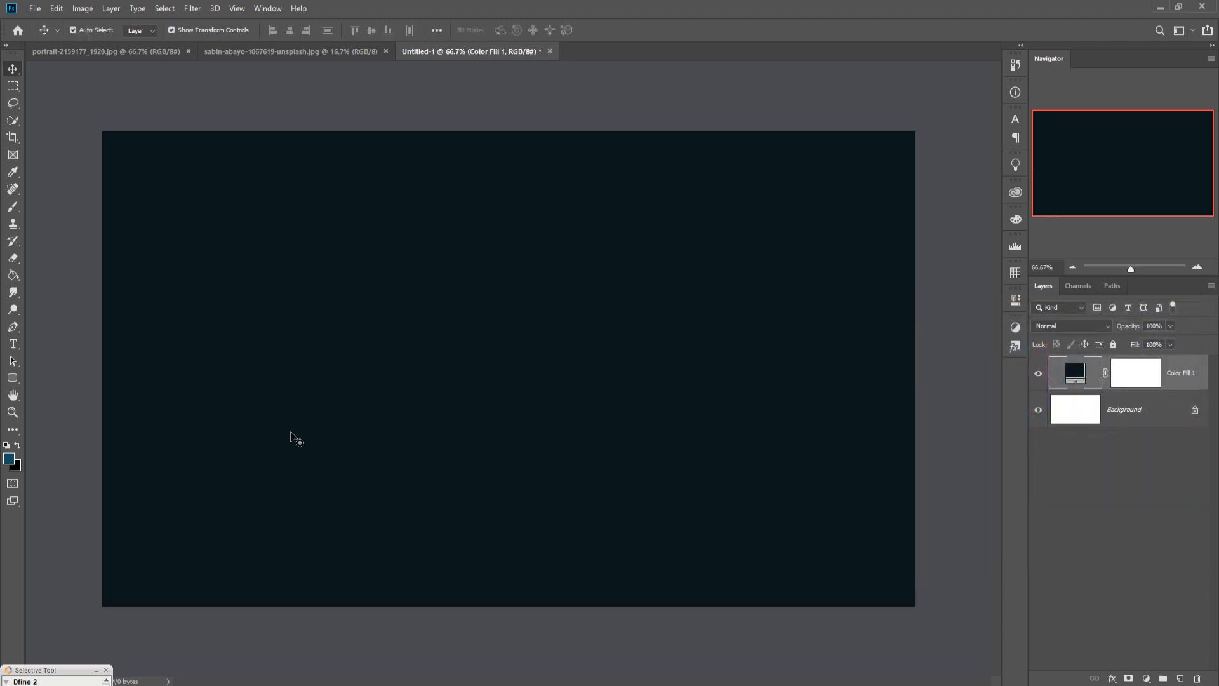
Step: Copy the selected woman from the portrait photo into the Untitled-1 document and minimize the photo's window
{"action": "key", "text": "v"}
{"action": "left_click", "coordinate": [281, 50]}
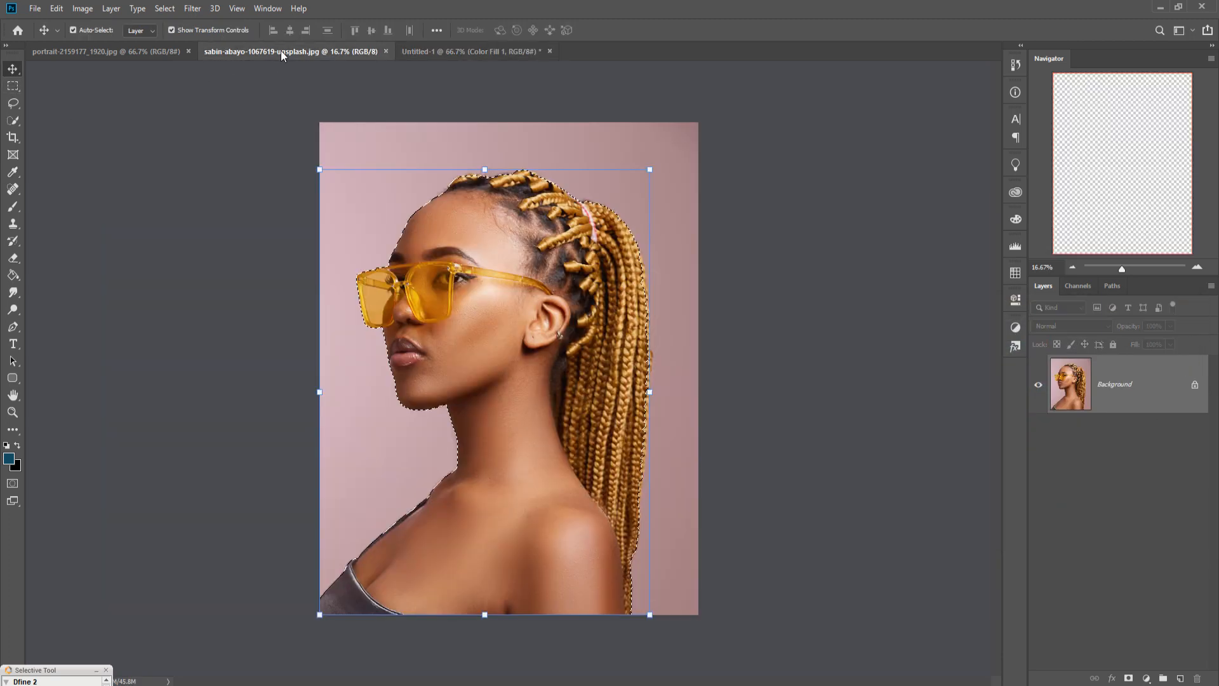
{"action": "left_click_drag", "start_coordinate": [281, 50], "coordinate": [636, 128]}
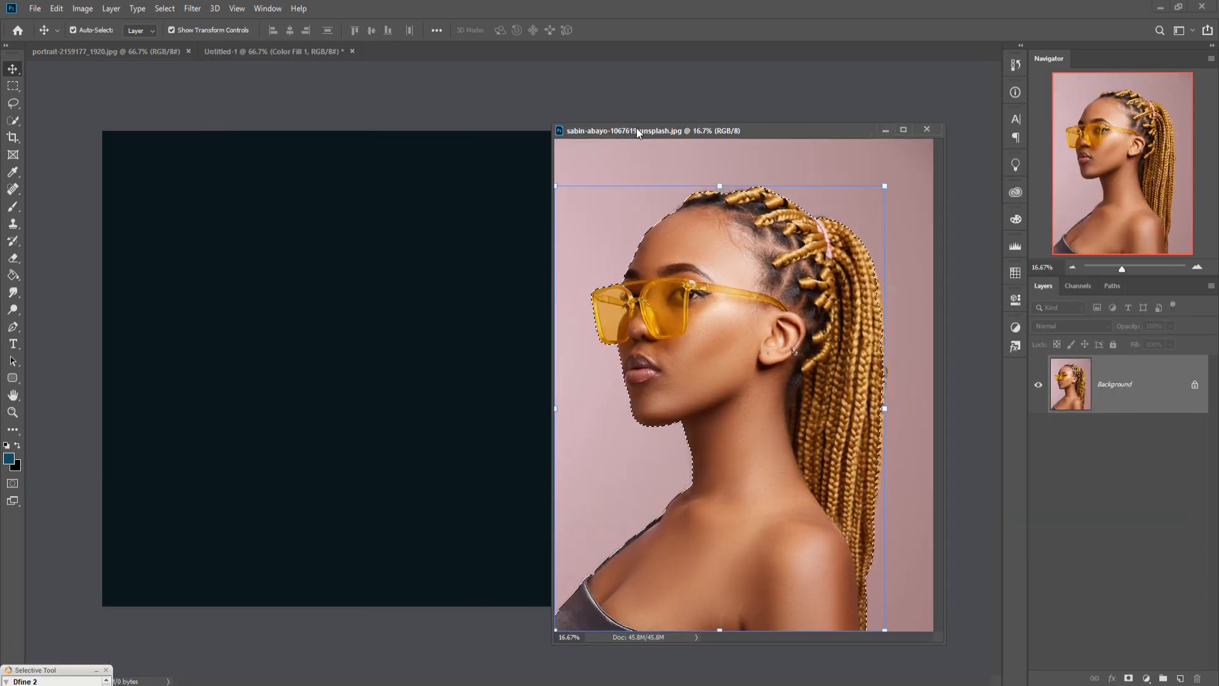
{"action": "left_click_drag", "start_coordinate": [714, 261], "coordinate": [459, 265]}
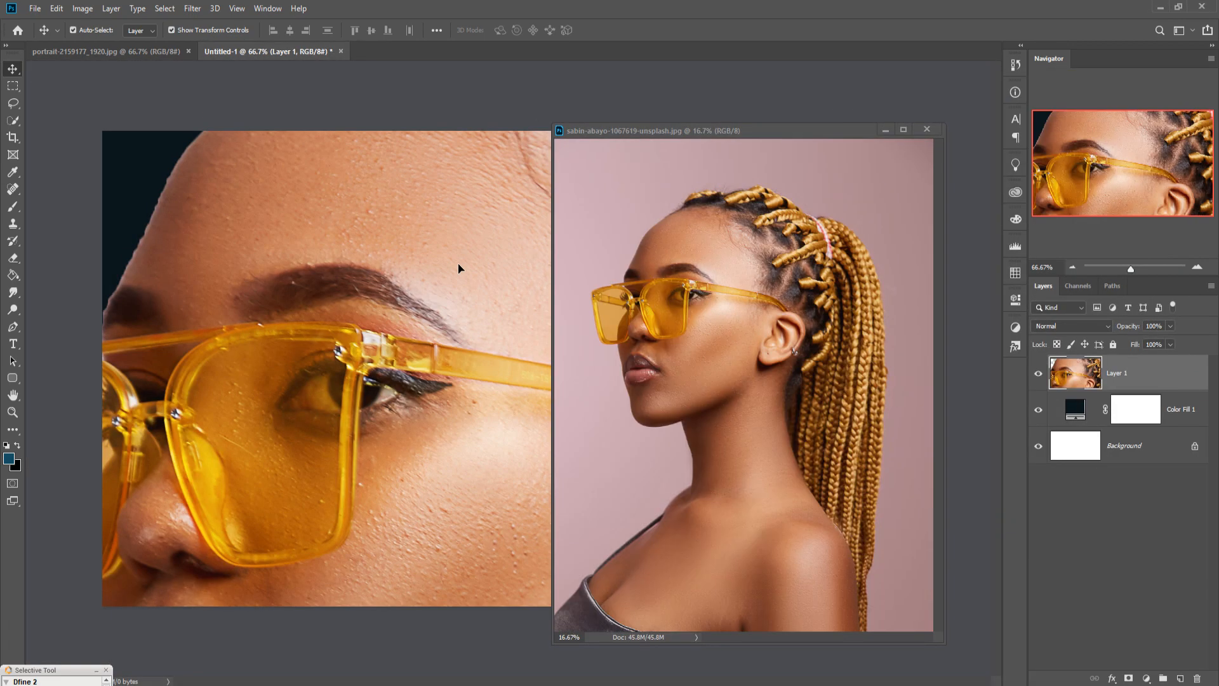
{"action": "left_click", "coordinate": [886, 130]}
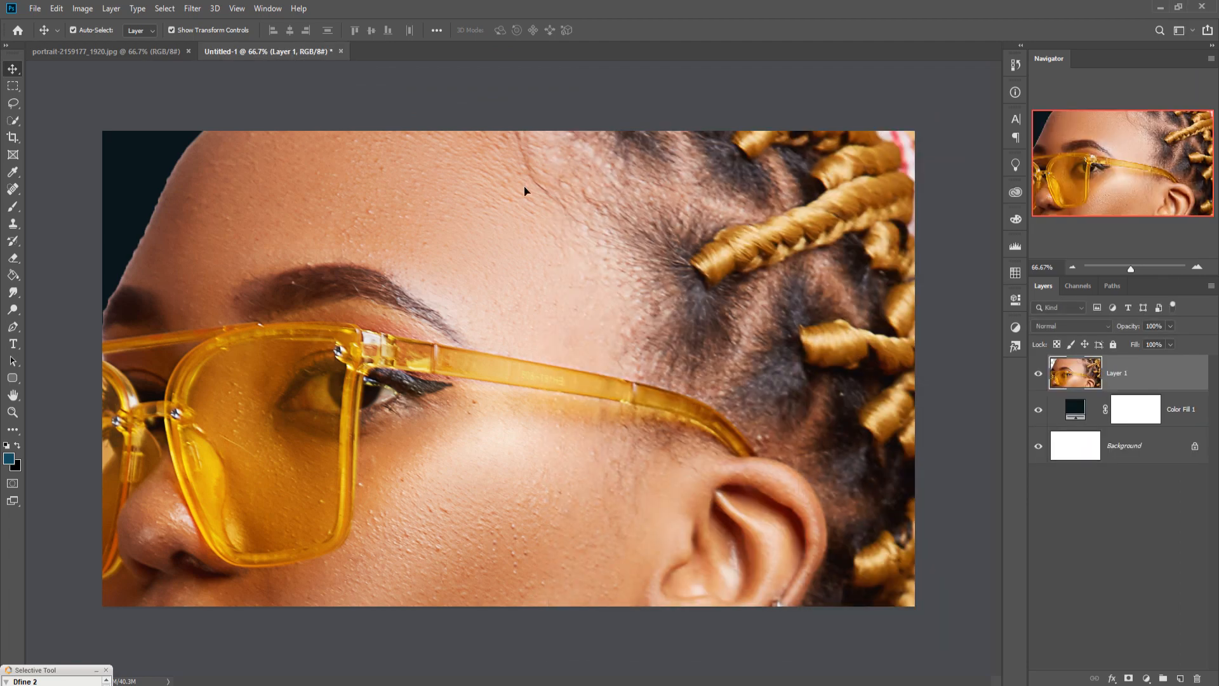
Step: Scale the woman's layer proportionally to 24.44% and place it in the left half of the canvas, with her shoulders at the lower edge
{"action": "left_click_drag", "start_coordinate": [525, 190], "coordinate": [534, 347]}
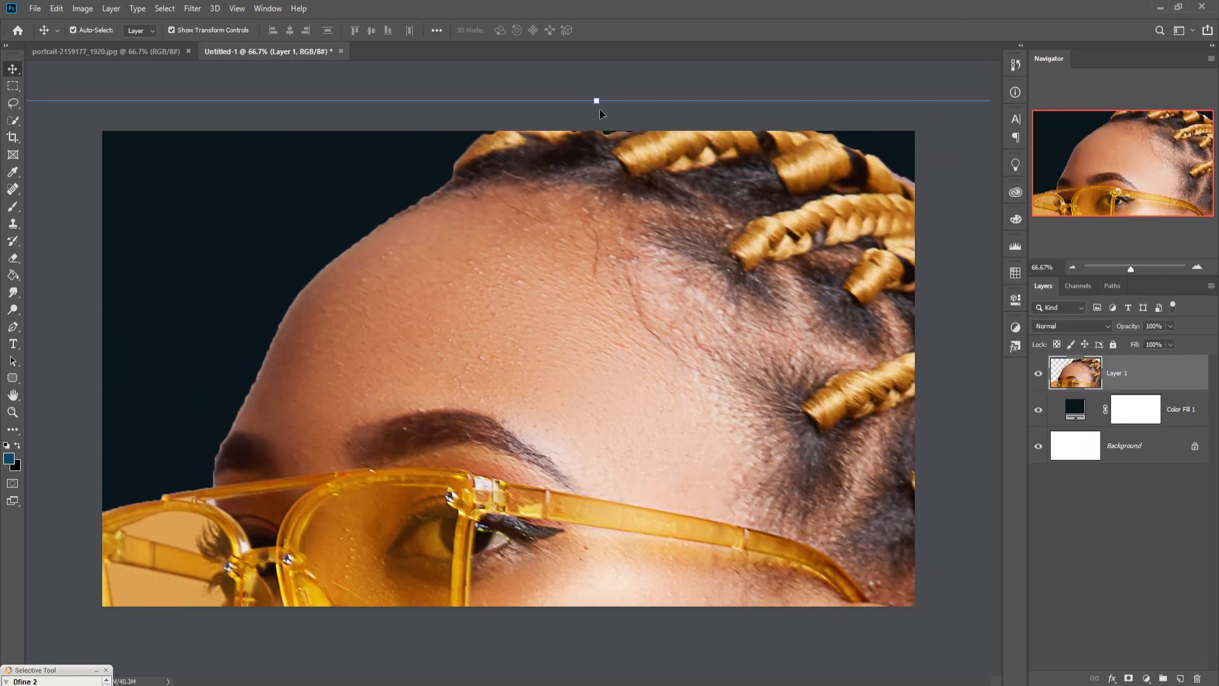
{"action": "left_click_drag", "start_coordinate": [602, 101], "coordinate": [453, 317]}
{"action": "left_click_drag", "start_coordinate": [494, 471], "coordinate": [414, 343]}
{"action": "left_click_drag", "start_coordinate": [373, 184], "coordinate": [378, 243]}
{"action": "left_click_drag", "start_coordinate": [384, 409], "coordinate": [390, 357]}
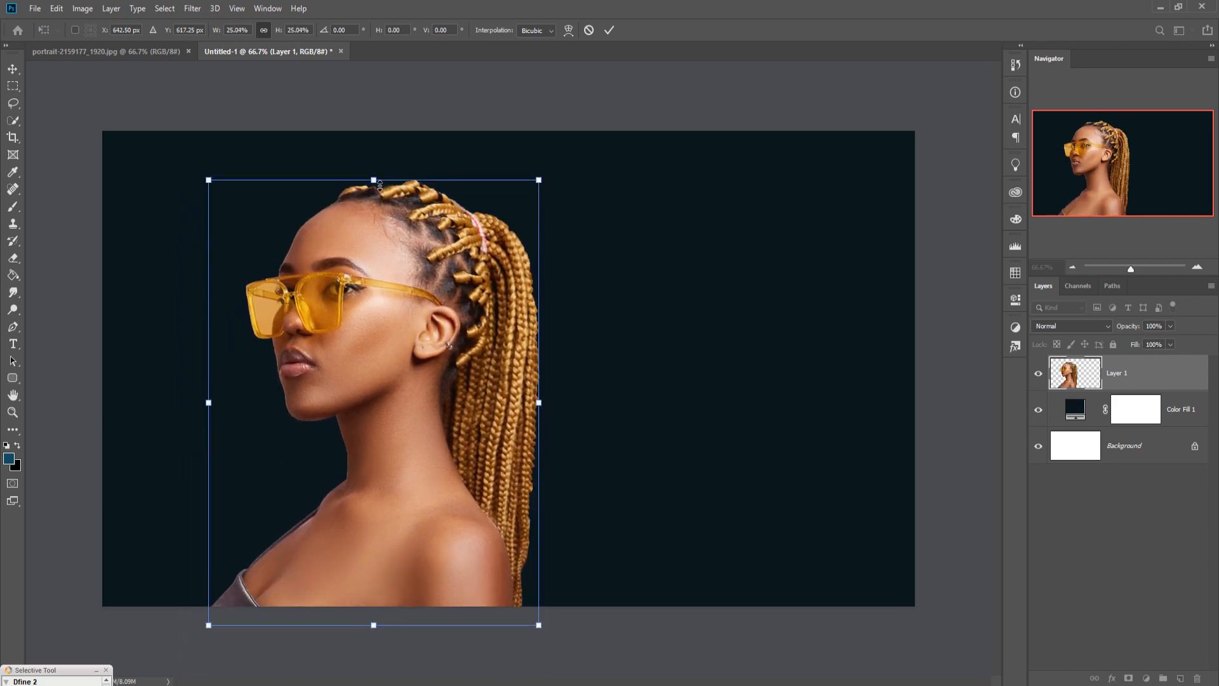
{"action": "left_click_drag", "start_coordinate": [380, 191], "coordinate": [380, 201]}
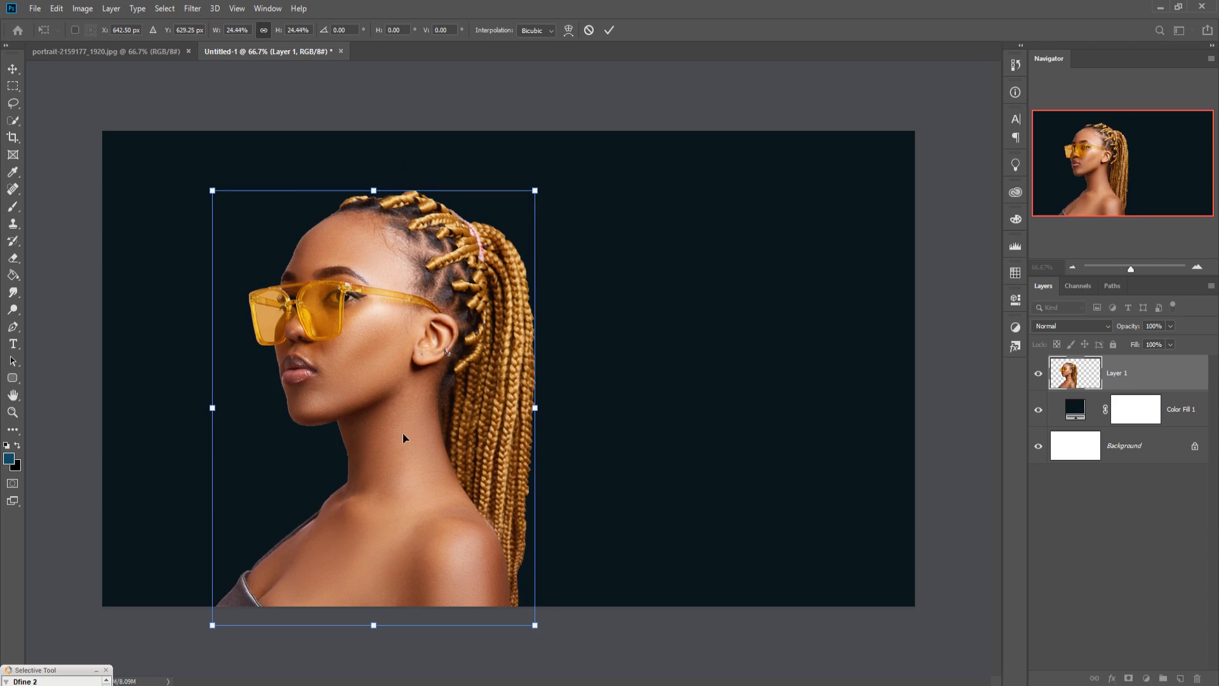
{"action": "left_click_drag", "start_coordinate": [402, 433], "coordinate": [403, 432]}
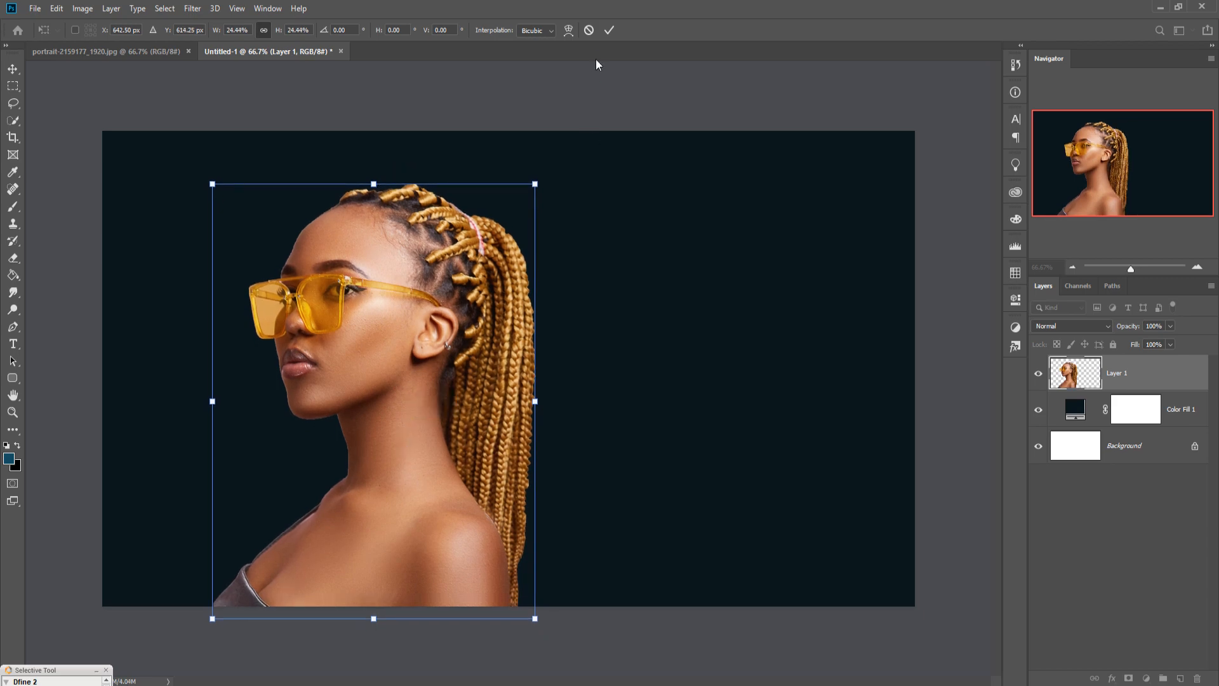
{"action": "left_click", "coordinate": [608, 29]}
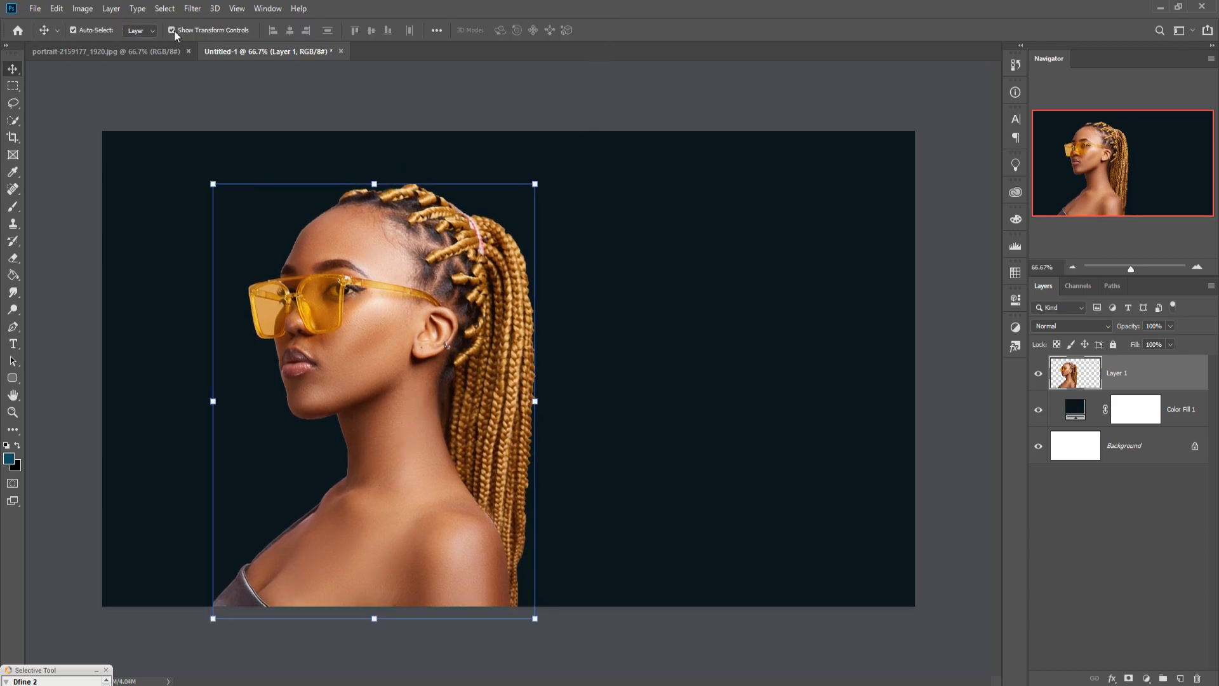
{"action": "left_click", "coordinate": [192, 9]}
{"action": "key", "text": "Escape"}
{"action": "key", "text": "shift+ctrl+a"}
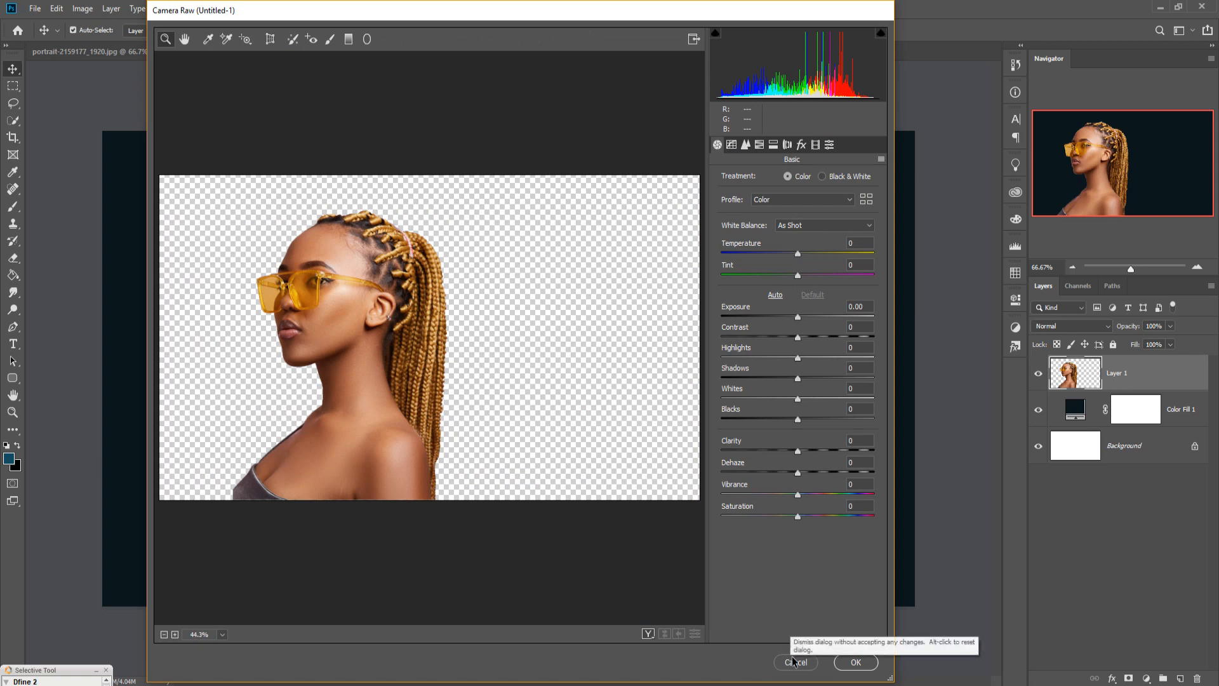
{"action": "left_click", "coordinate": [856, 662]}
Step: Duplicate Layer 1 under its default copy name and hide the original Layer 1
{"action": "right_click", "coordinate": [1136, 376]}
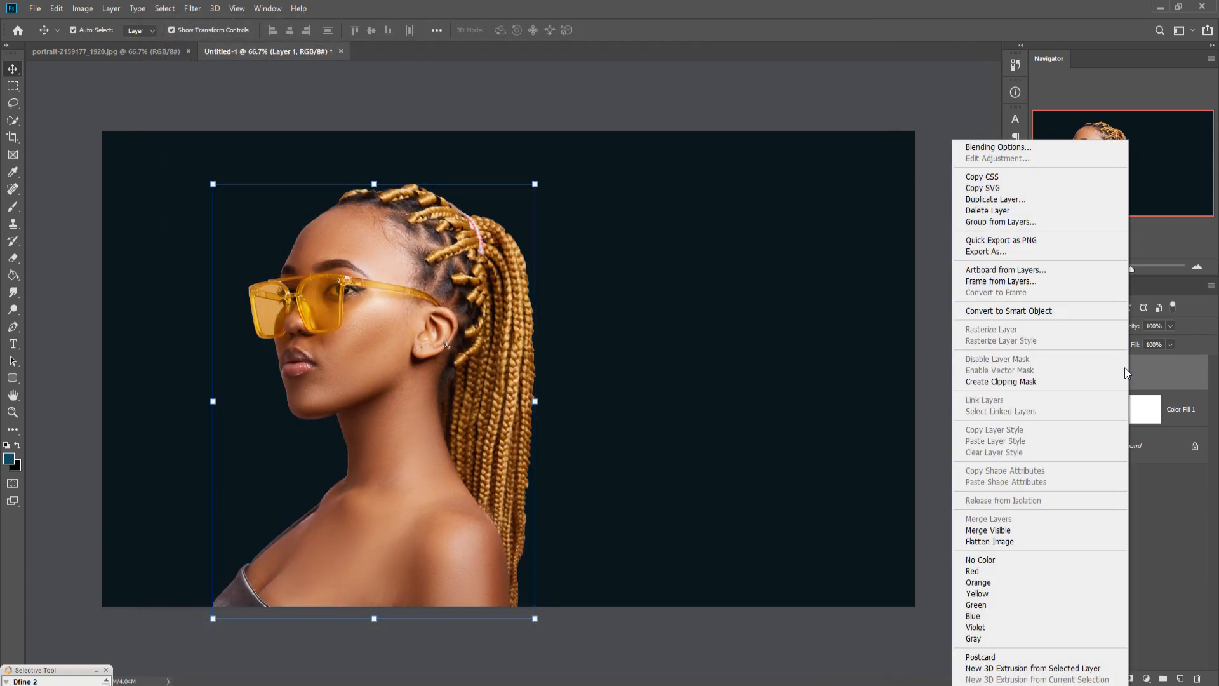
{"action": "left_click", "coordinate": [1010, 208]}
{"action": "left_click", "coordinate": [713, 195]}
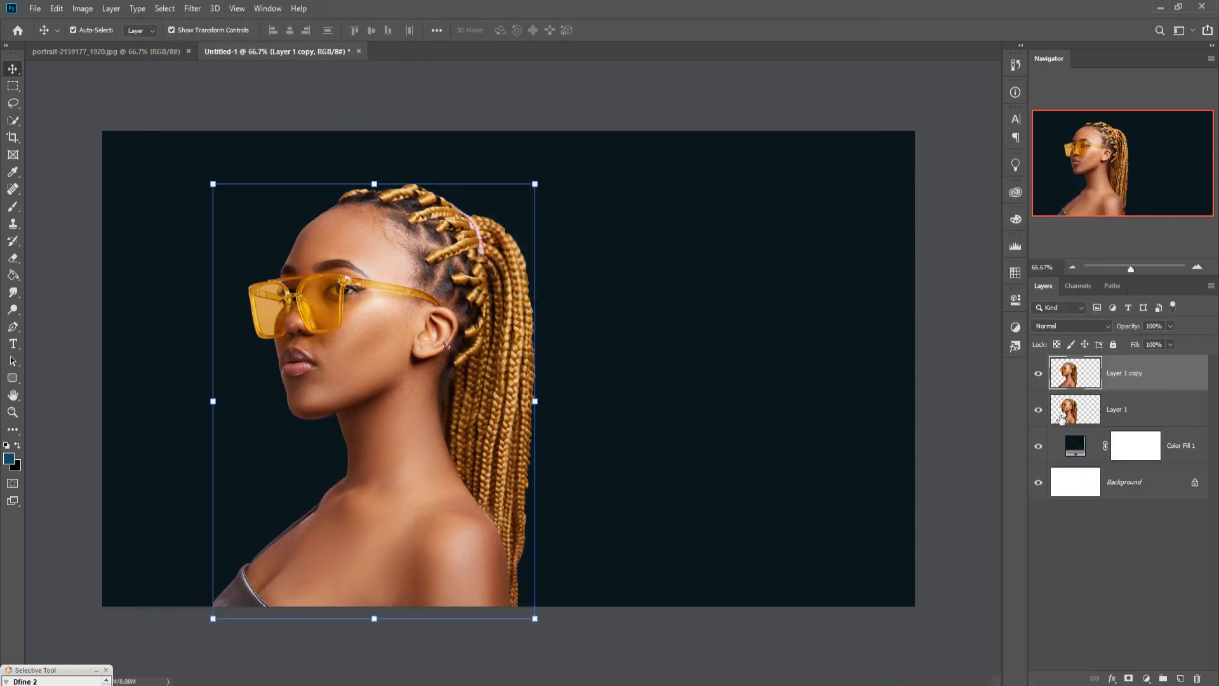
{"action": "left_click", "coordinate": [1038, 409]}
Step: Add a Color Lookup adjustment above Layer 1 copy using the 3DLUT file Kodak 5205 Fuji 3510 (by Adobe).cube
{"action": "left_click", "coordinate": [1147, 678]}
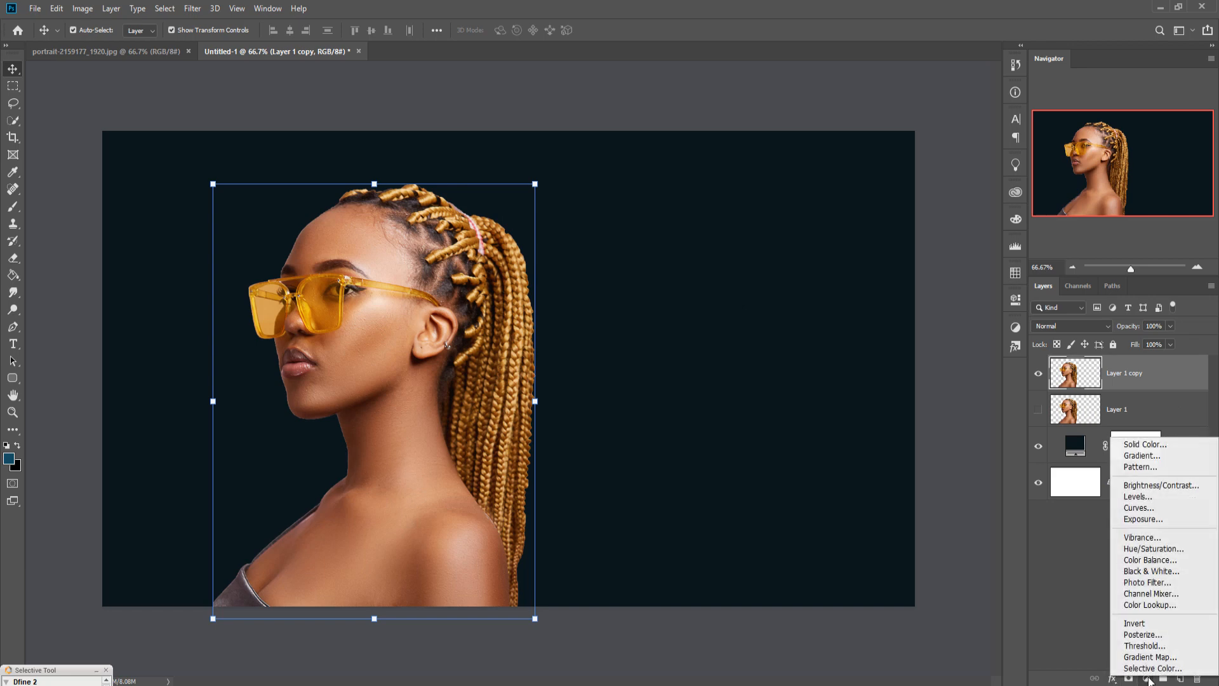
{"action": "left_click", "coordinate": [1145, 604]}
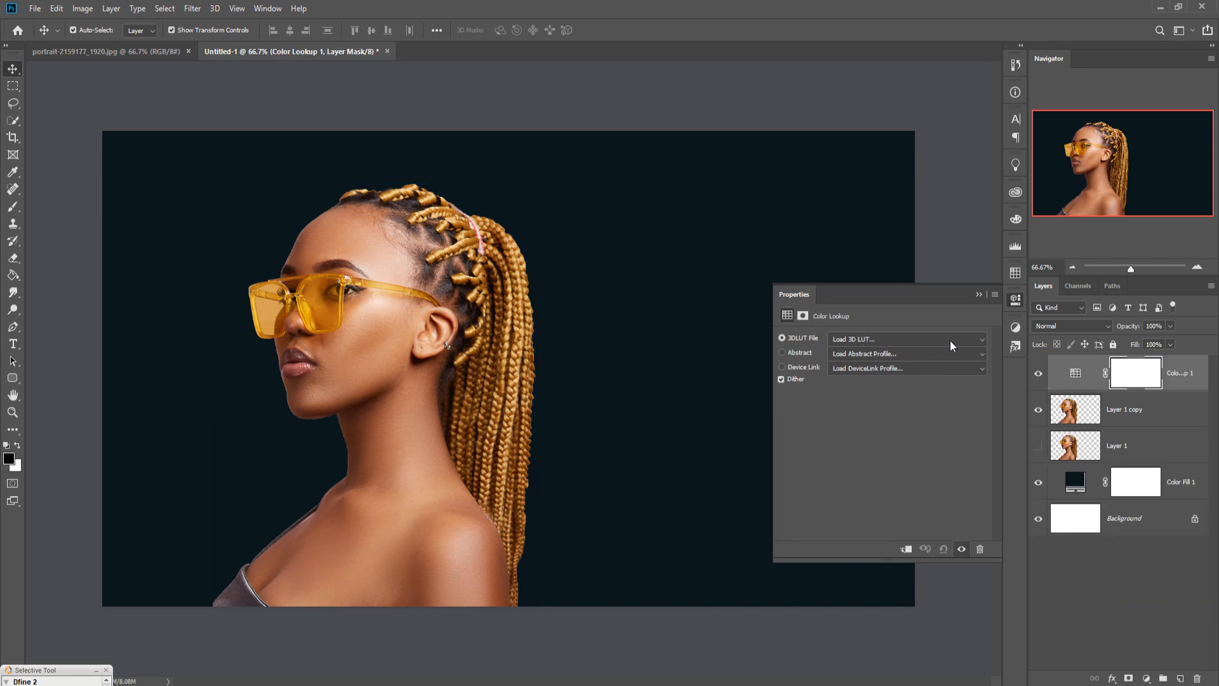
{"action": "left_click", "coordinate": [970, 339]}
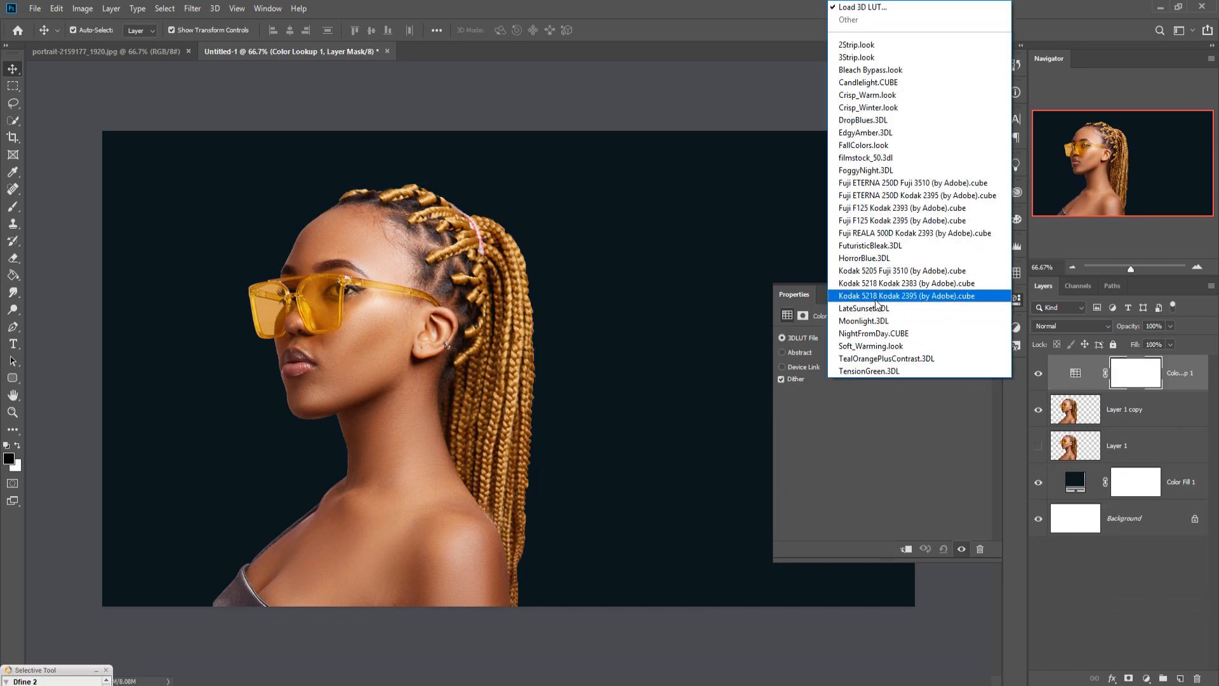
{"action": "left_click", "coordinate": [870, 278]}
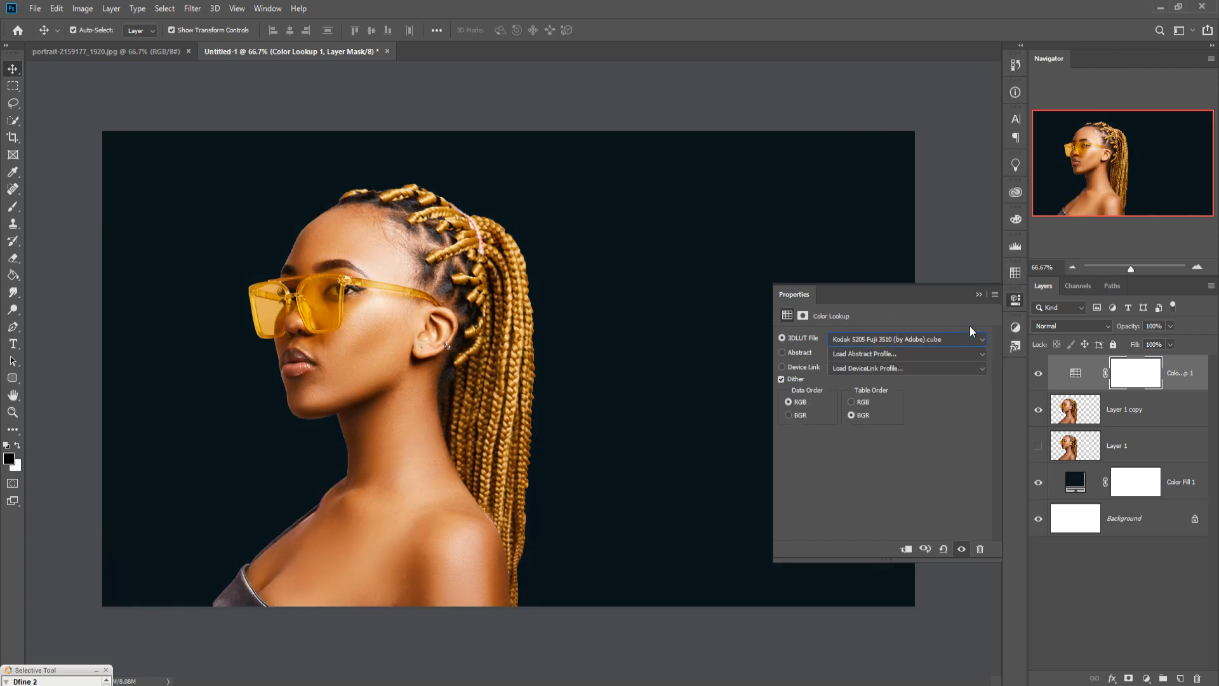
{"action": "left_click", "coordinate": [978, 295]}
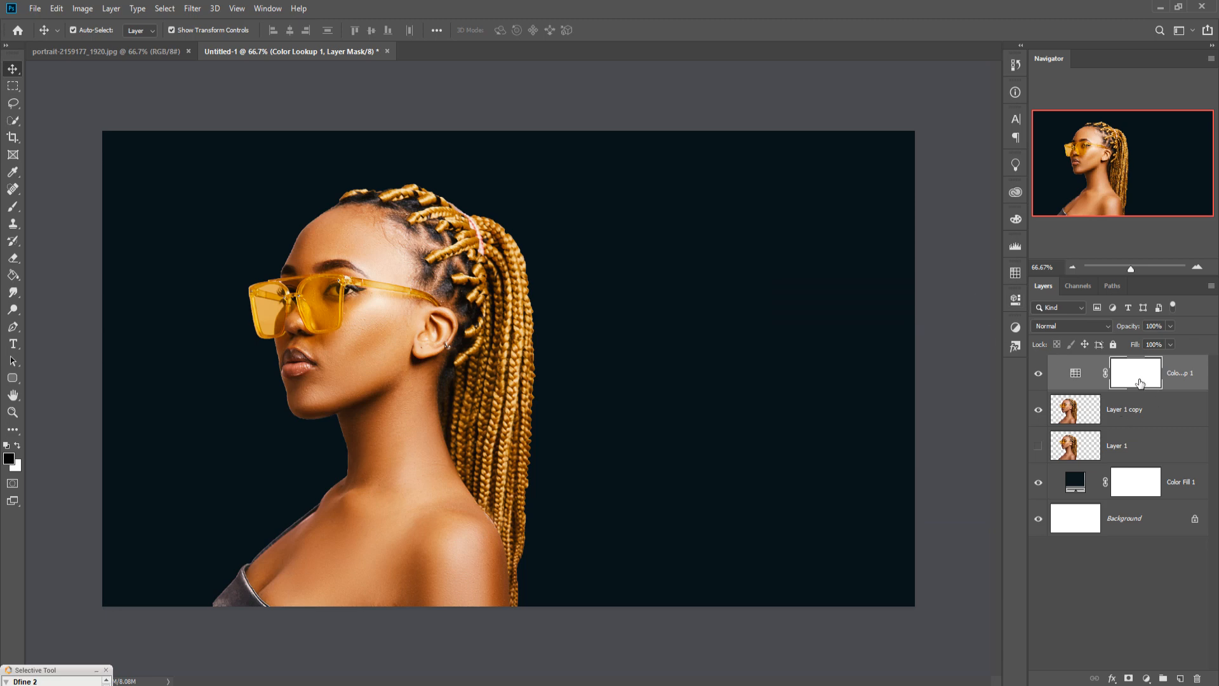
Step: Add a Color Balance adjustment directly above Layer 1 copy, with midtones Cyan/Red at +22 and Yellow/Blue at -21
{"action": "left_click", "coordinate": [1143, 408]}
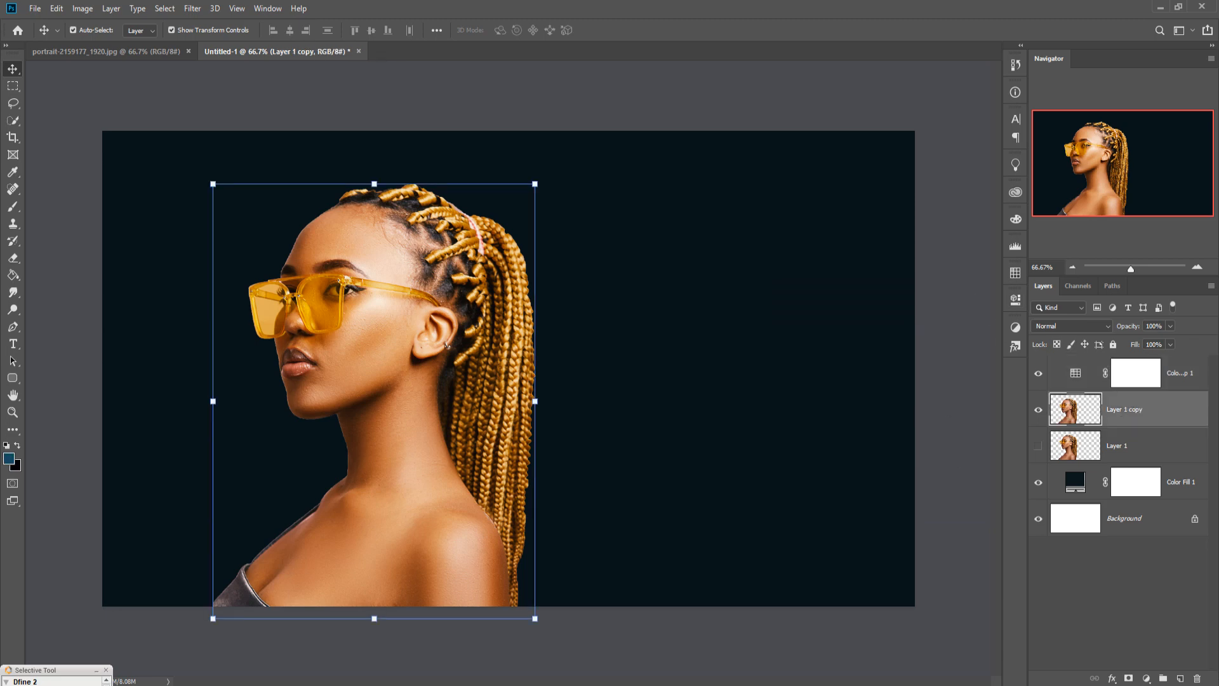
{"action": "left_click", "coordinate": [1148, 678]}
{"action": "left_click", "coordinate": [945, 575]}
{"action": "left_click", "coordinate": [1147, 678]}
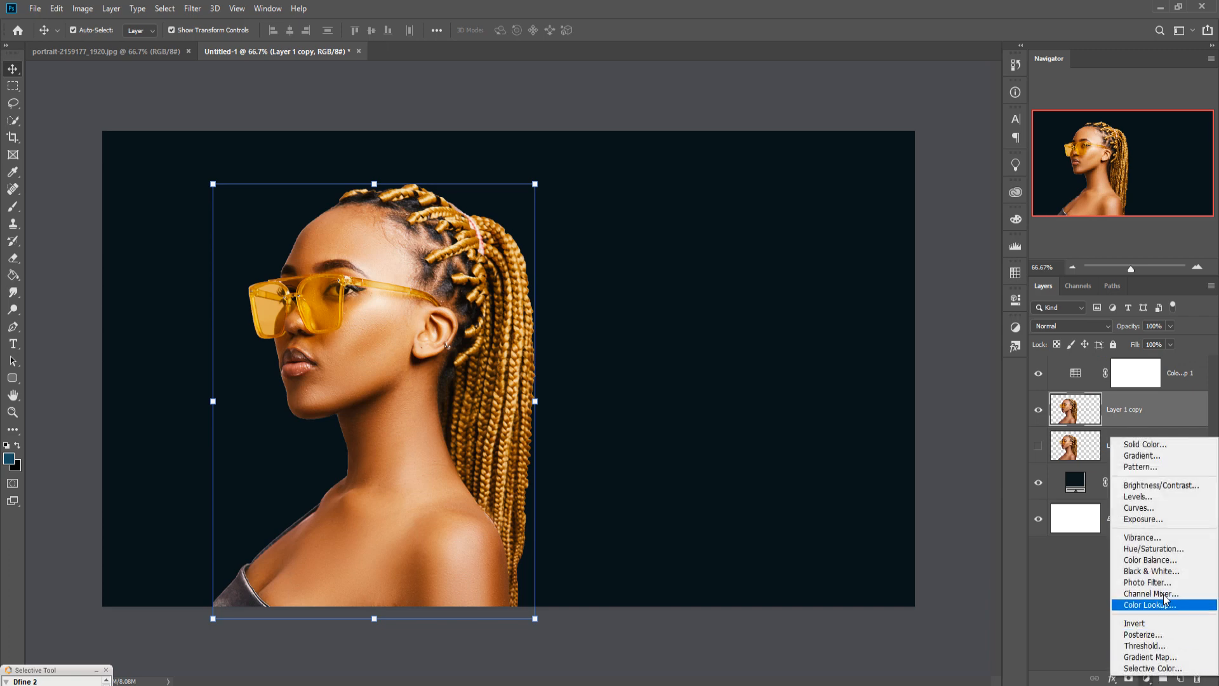
{"action": "left_click", "coordinate": [1164, 558]}
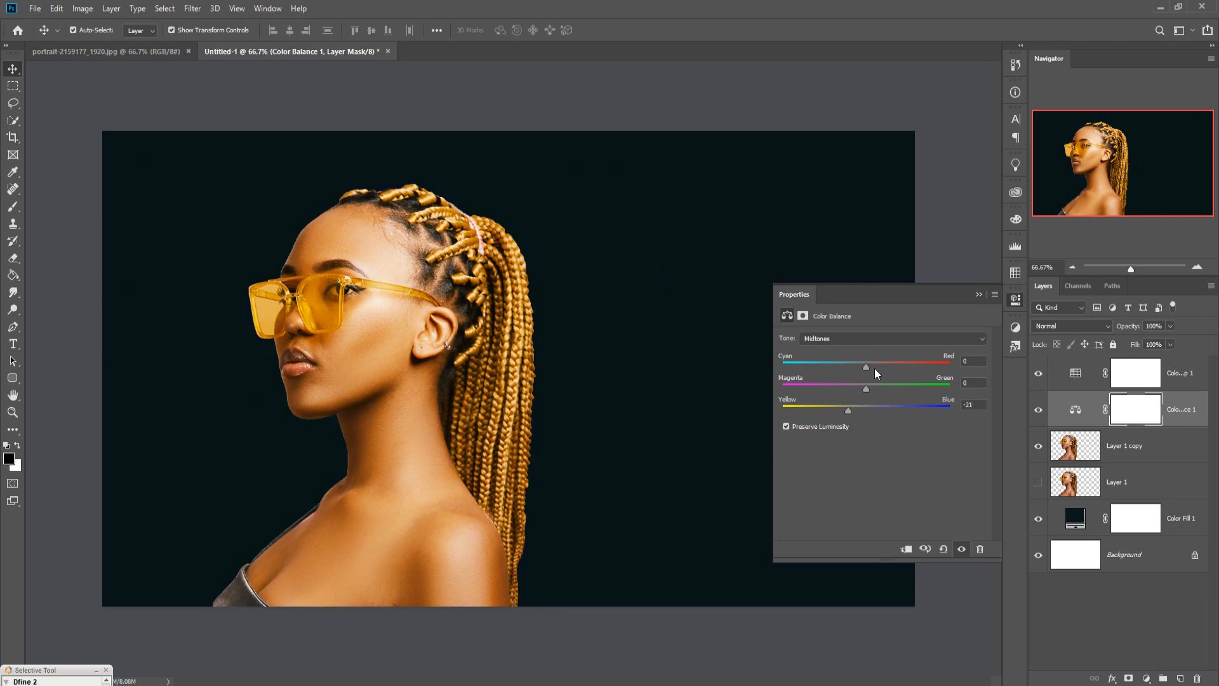
{"action": "left_click_drag", "start_coordinate": [867, 367], "coordinate": [877, 367]}
{"action": "left_click", "coordinate": [1015, 299]}
Step: Add a Levels adjustment above the Color Balance layer and set its midtone input to 0.86
{"action": "left_click", "coordinate": [1147, 678]}
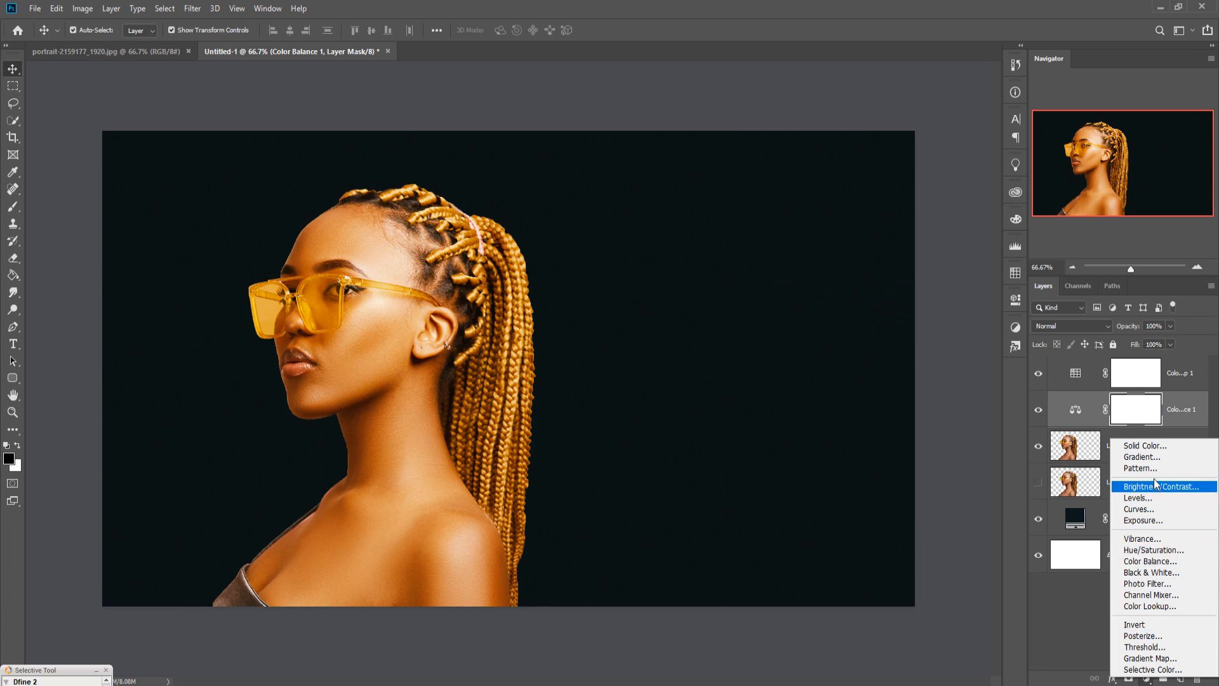
{"action": "left_click", "coordinate": [1143, 499]}
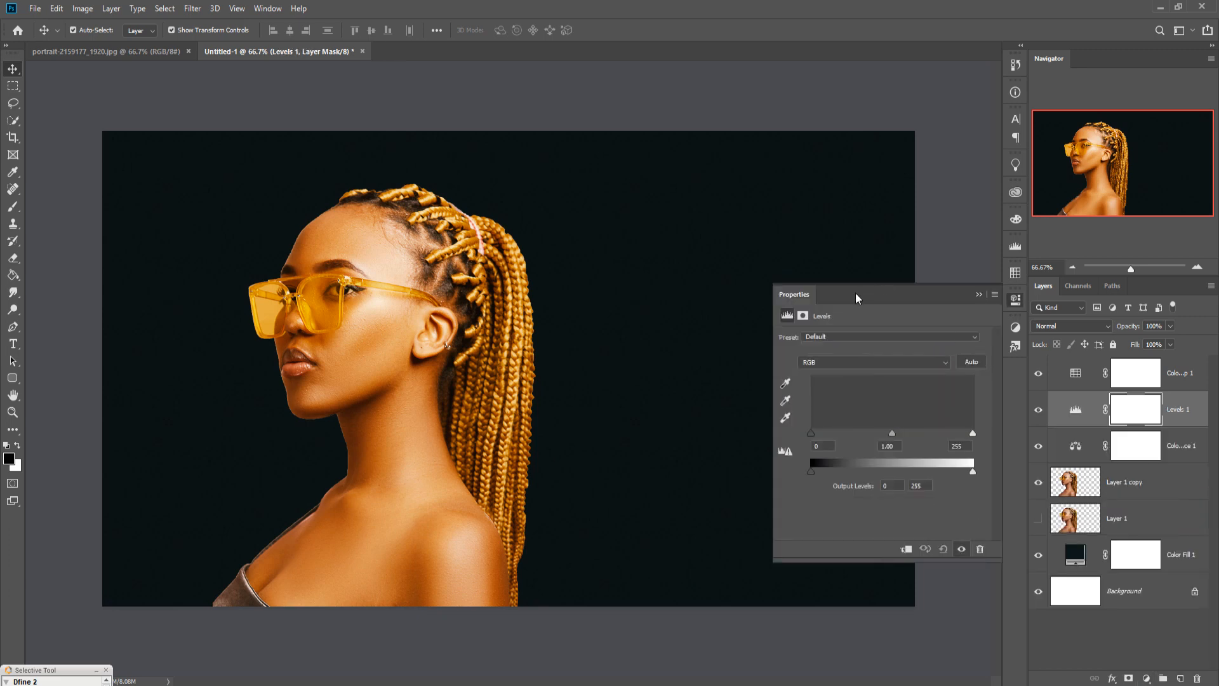
{"action": "left_click_drag", "start_coordinate": [892, 433], "coordinate": [900, 433]}
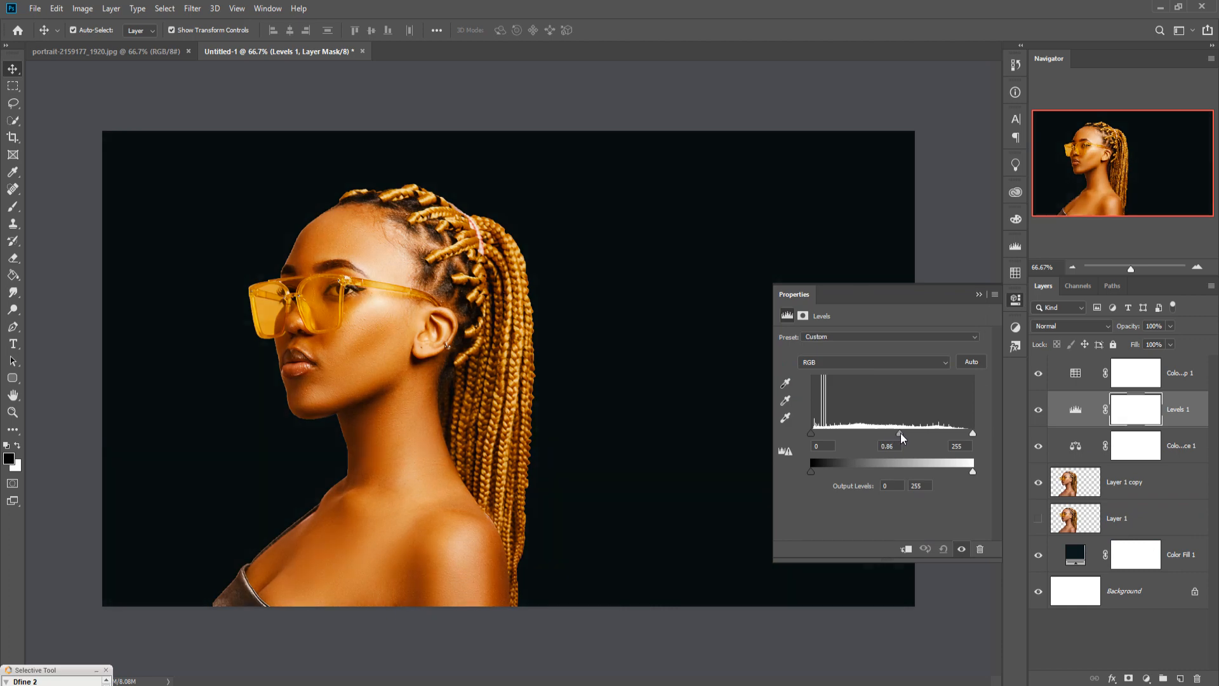
Step: Clip the Levels and Color Balance adjustments to Layer 1 copy, and select the Color Lookup layer
{"action": "left_click", "coordinate": [907, 550]}
{"action": "left_click", "coordinate": [1175, 443]}
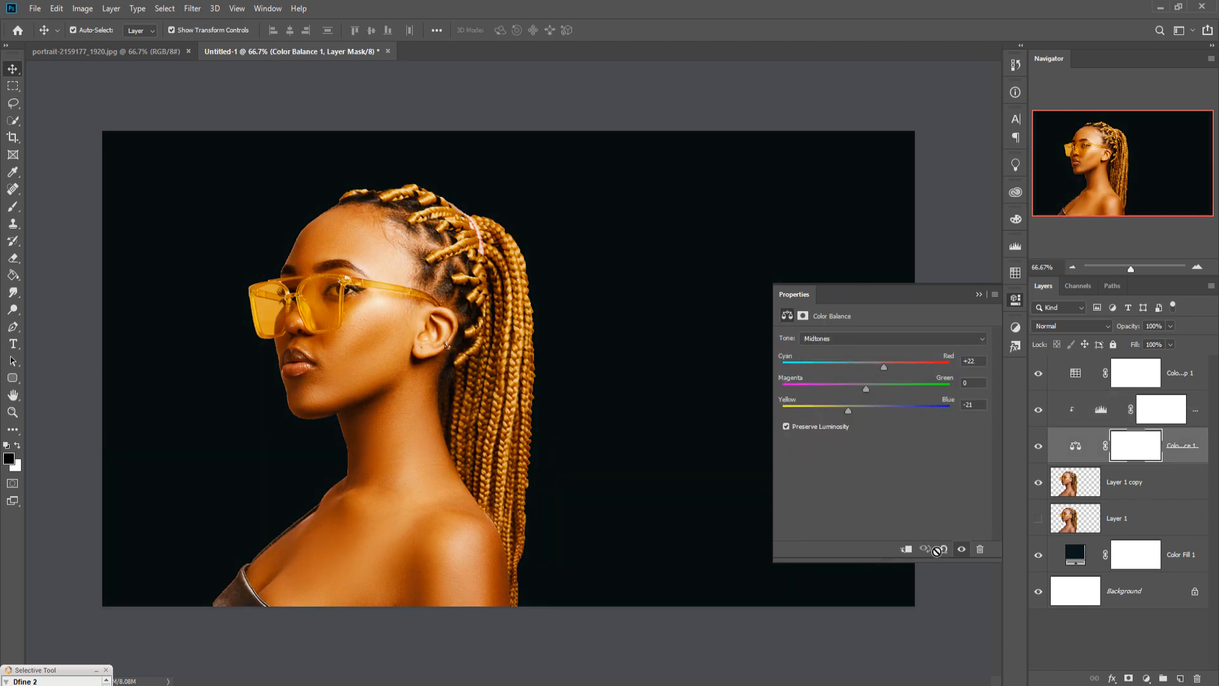
{"action": "left_click", "coordinate": [907, 549]}
{"action": "left_click", "coordinate": [1177, 379]}
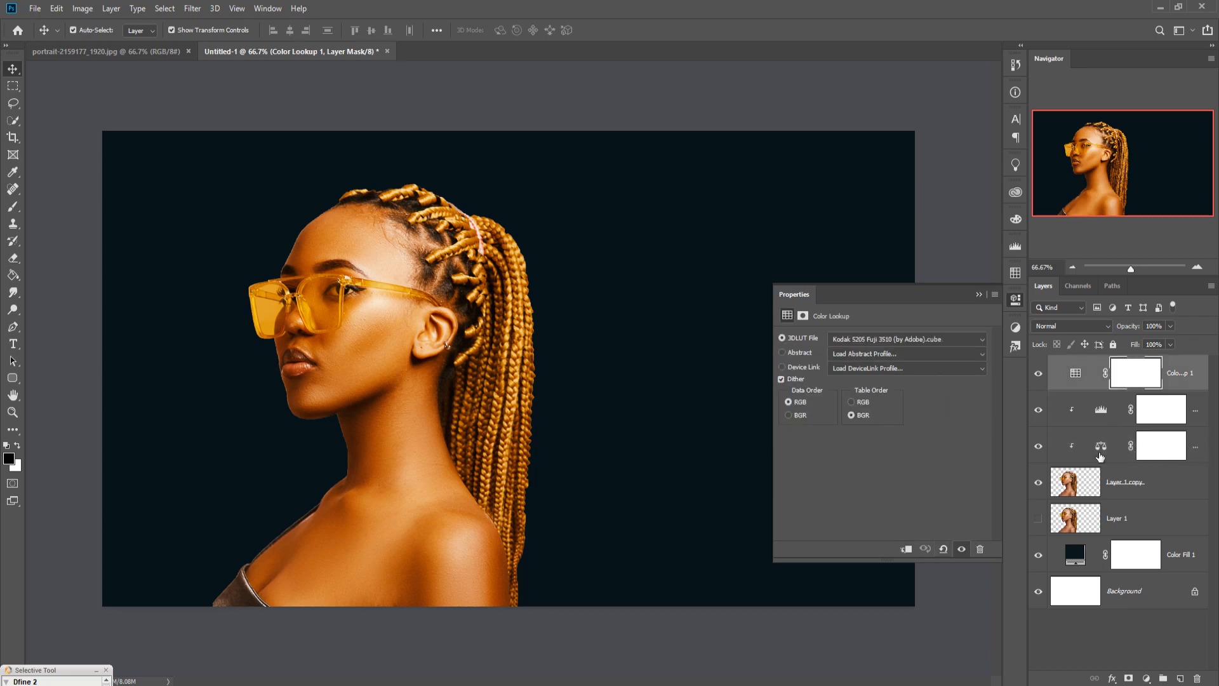
Step: Clip the Color Lookup adjustment to the portrait, and set the Levels midtone input to 0.76 and white input to 213
{"action": "left_click", "coordinate": [907, 550]}
{"action": "left_click", "coordinate": [1149, 414]}
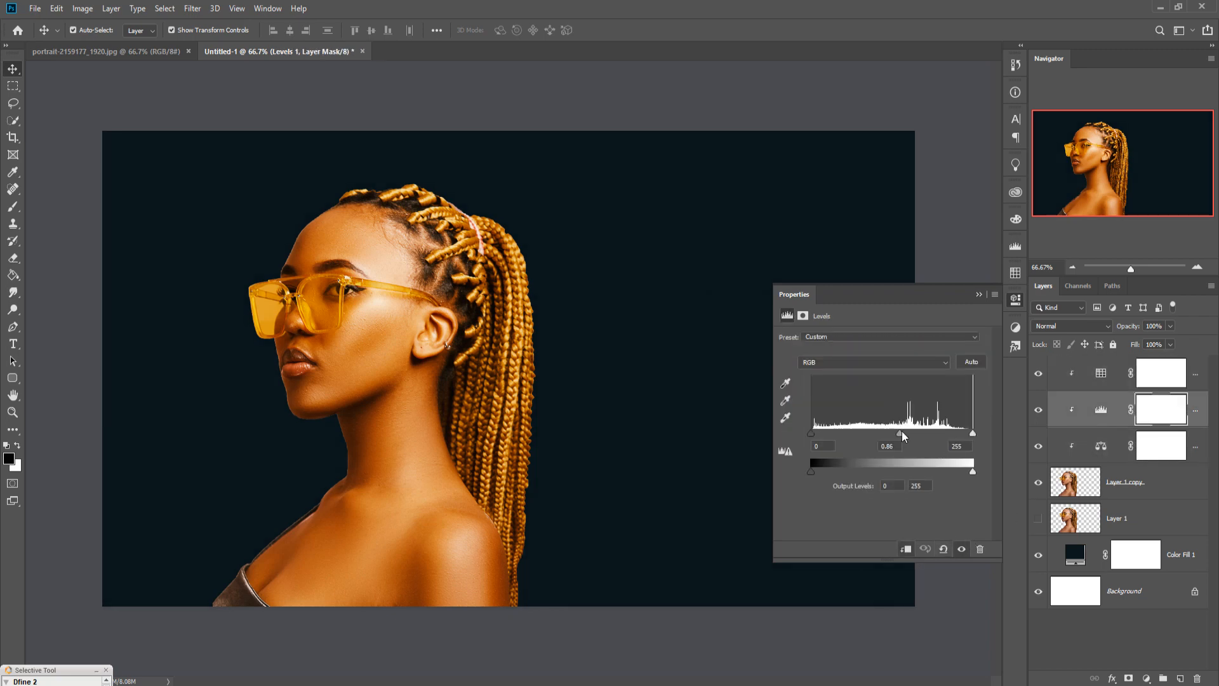
{"action": "left_click_drag", "start_coordinate": [903, 432], "coordinate": [908, 432]}
{"action": "left_click_drag", "start_coordinate": [972, 433], "coordinate": [956, 437]}
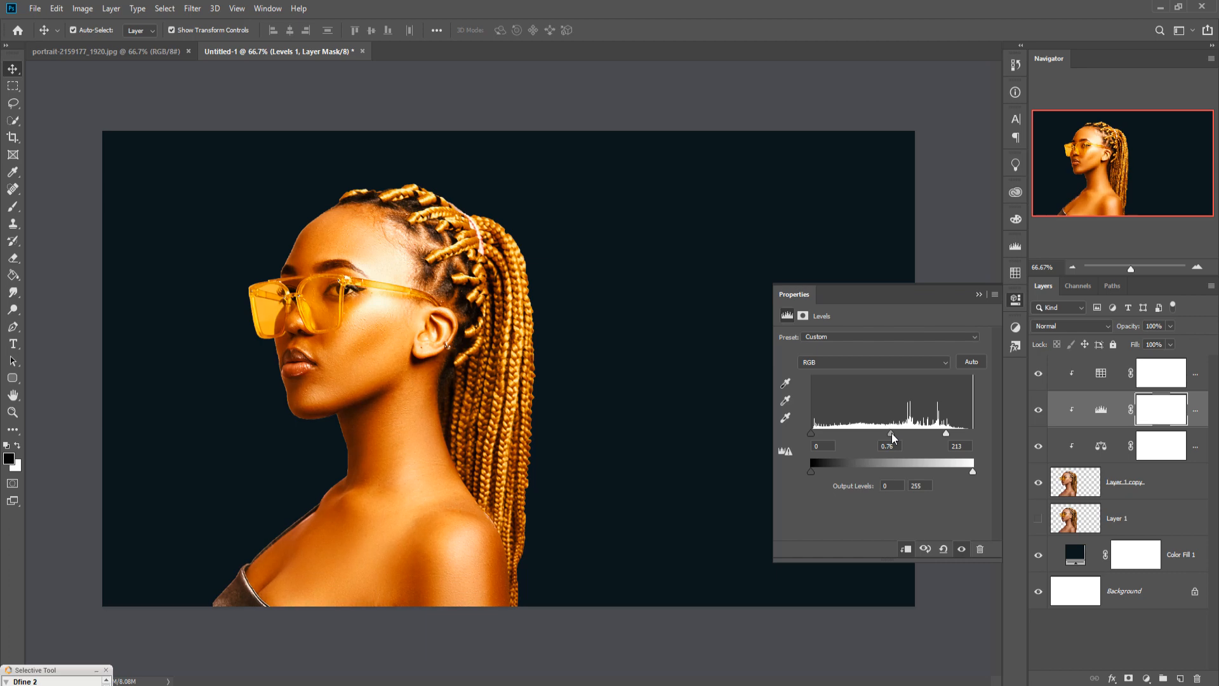
{"action": "left_click", "coordinate": [978, 295]}
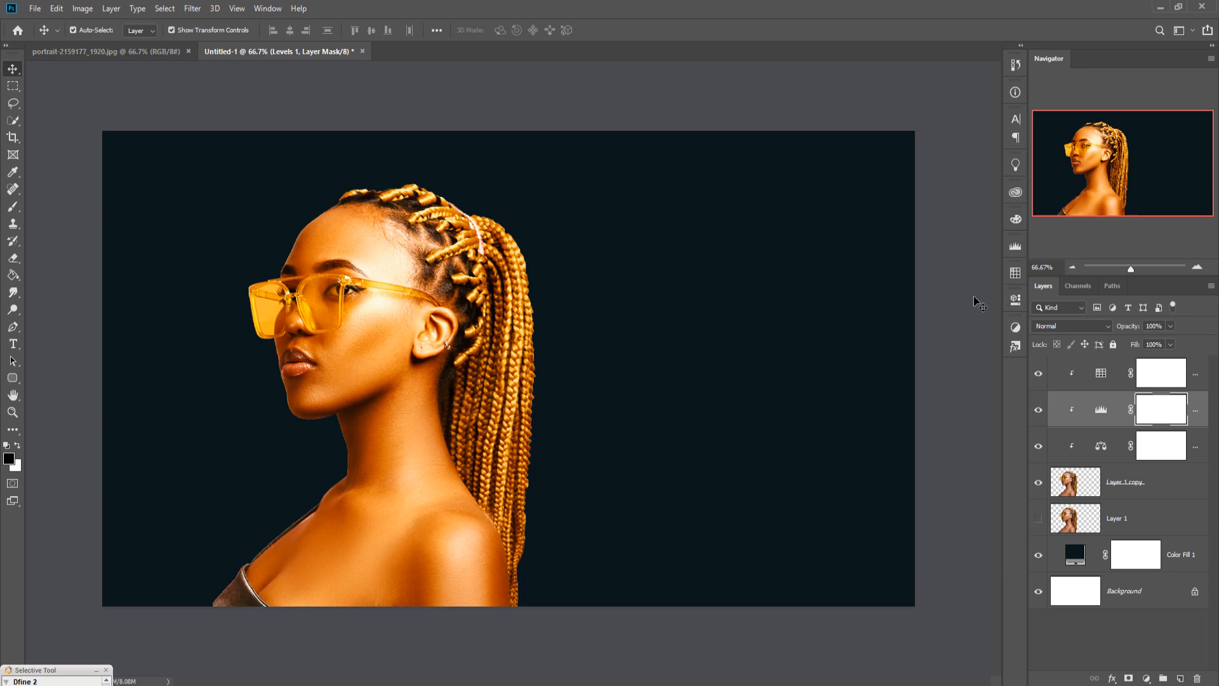
Step: Merge the Color Lookup, Levels and Color Balance adjustments with Layer 1 copy into a single layer
{"action": "left_click", "coordinate": [1199, 375]}
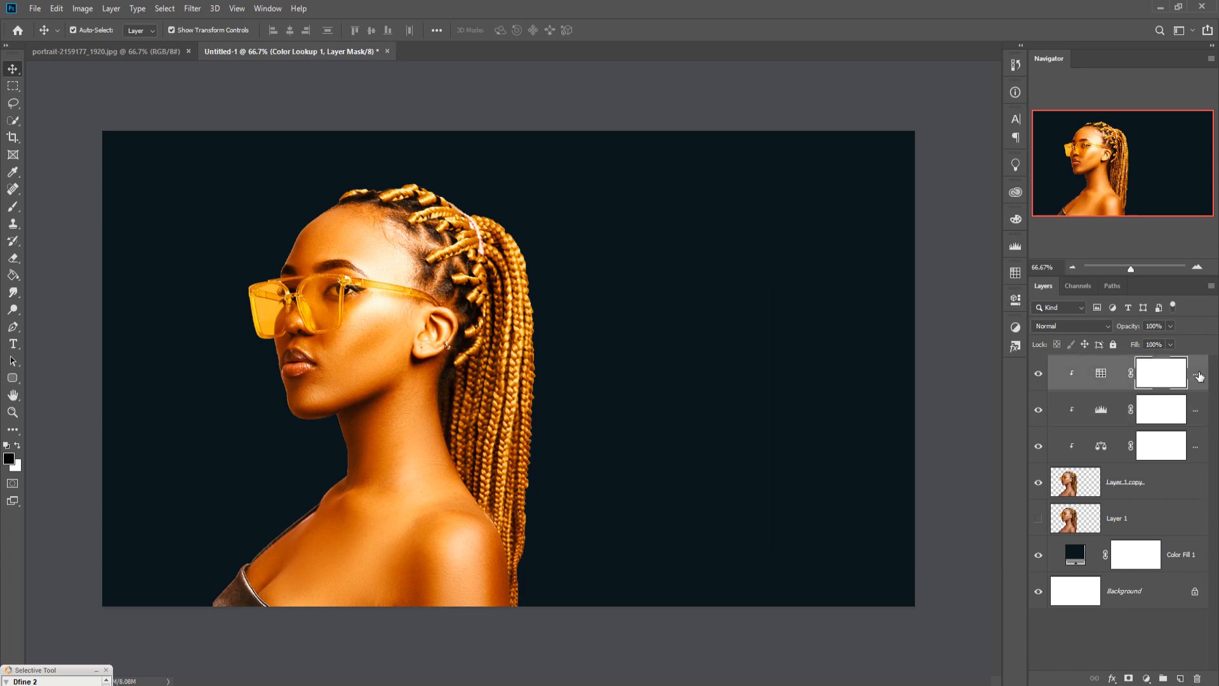
{"action": "left_click", "coordinate": [1172, 492], "text": "shift"}
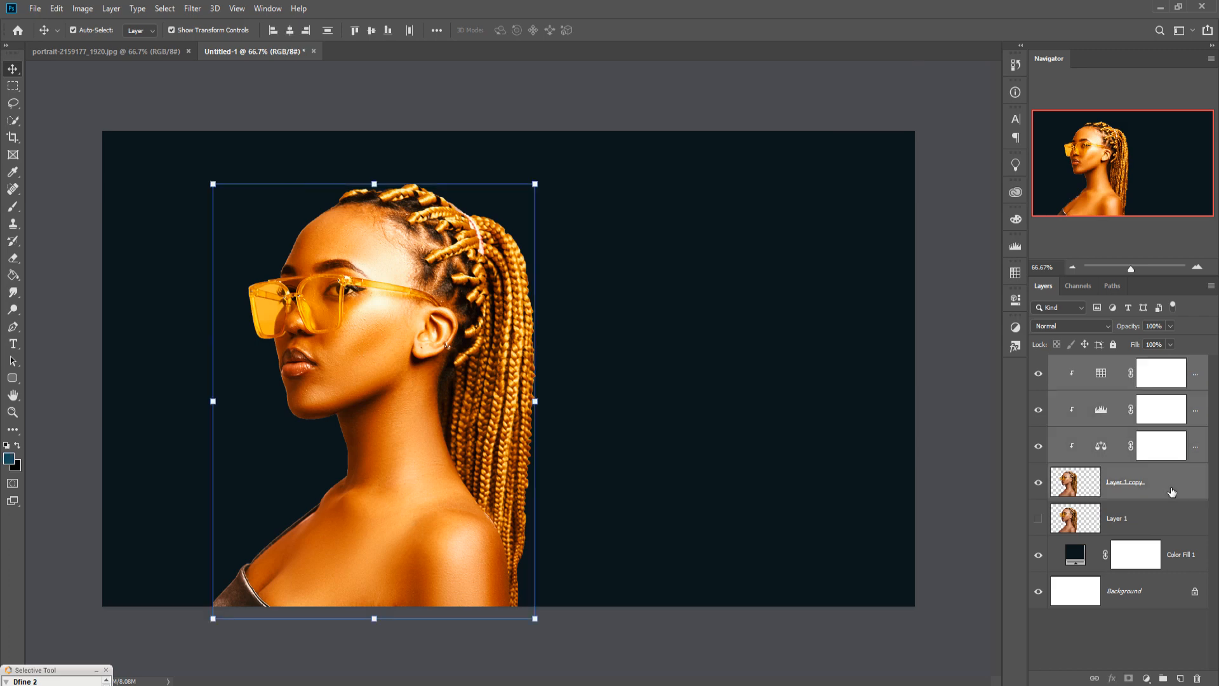
{"action": "right_click", "coordinate": [1199, 373]}
{"action": "left_click", "coordinate": [1083, 519]}
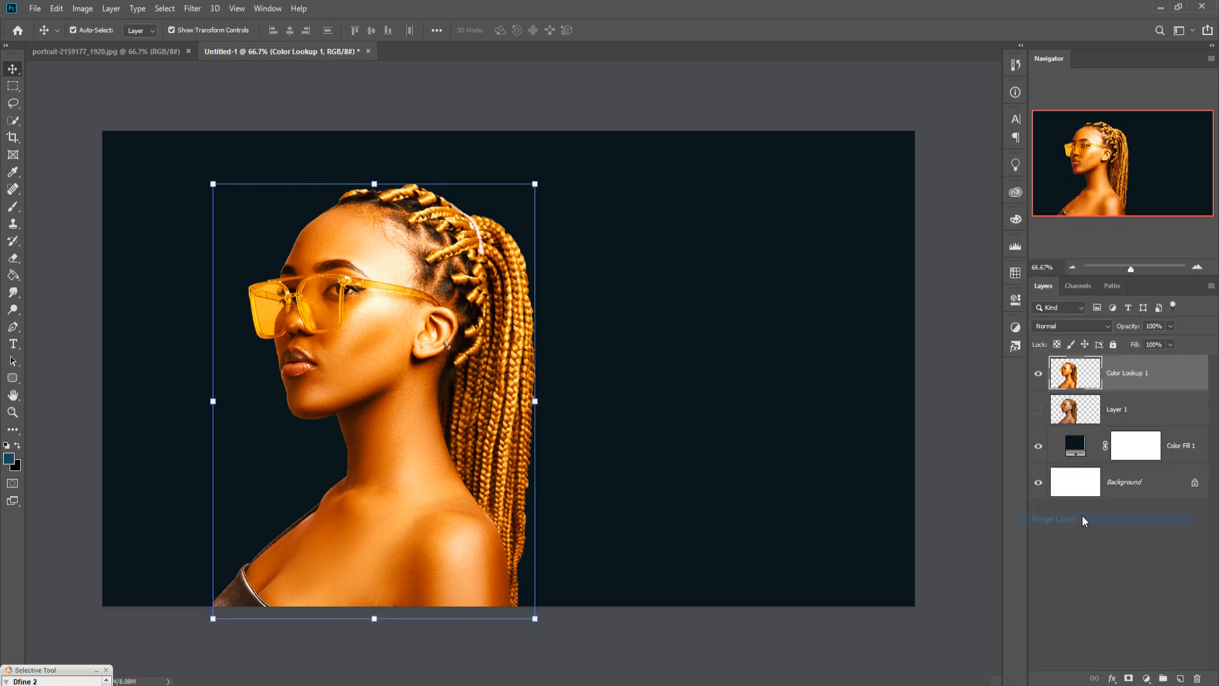
{"action": "left_click", "coordinate": [1039, 374]}
{"action": "left_click", "coordinate": [1045, 377]}
{"action": "left_click", "coordinate": [1045, 377]}
{"action": "left_click", "coordinate": [1044, 377]}
{"action": "left_click", "coordinate": [1045, 378]}
{"action": "left_click", "coordinate": [1185, 680]}
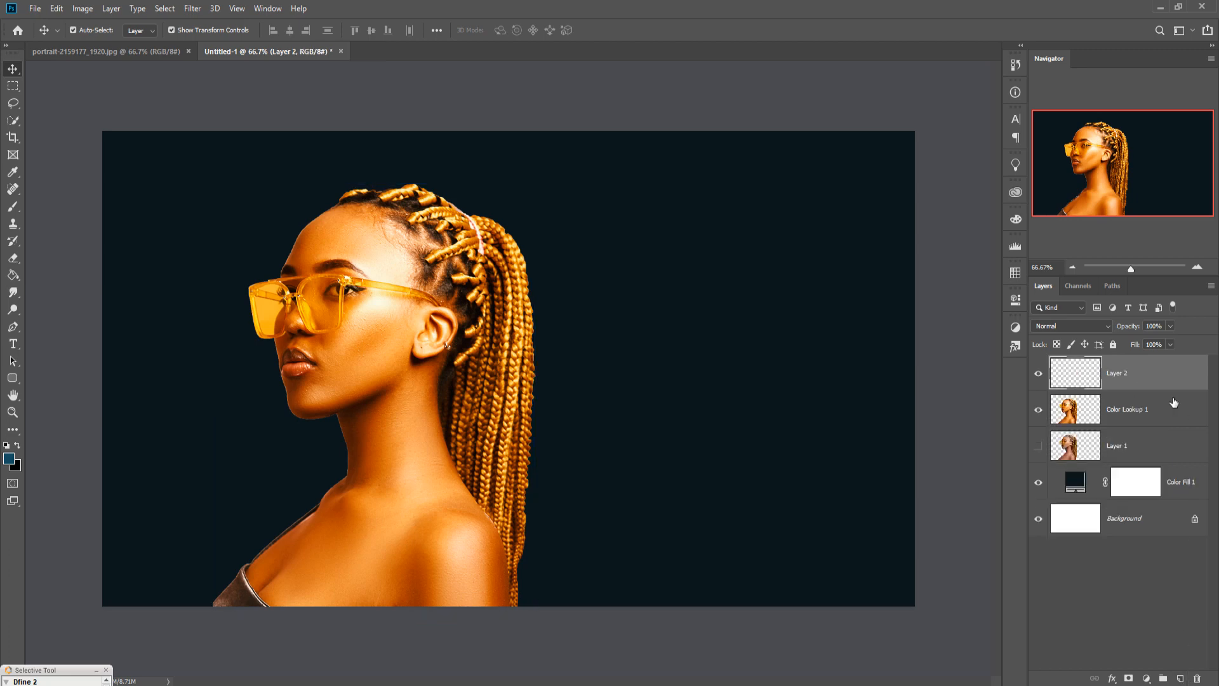
{"action": "key", "text": "Delete"}
Step: Duplicate the Color Lookup 1 layer, keeping only the copy visible, and add a white layer mask to the copy
{"action": "right_click", "coordinate": [1140, 372]}
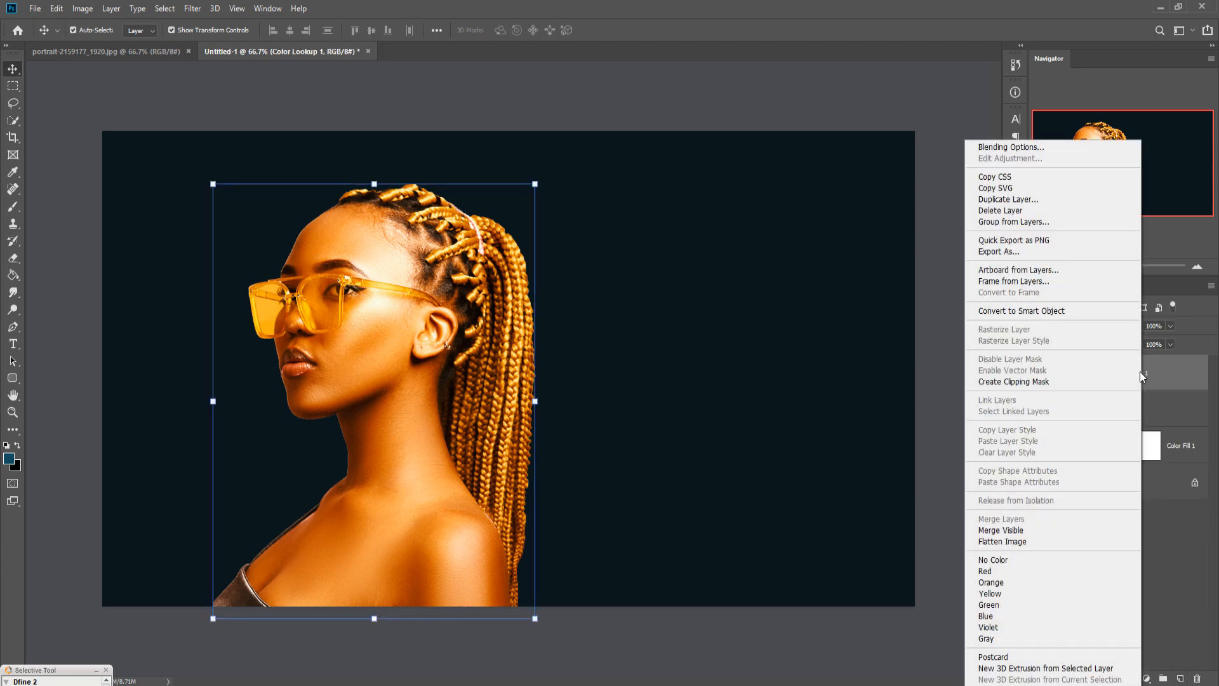
{"action": "left_click", "coordinate": [987, 203]}
{"action": "left_click", "coordinate": [716, 197]}
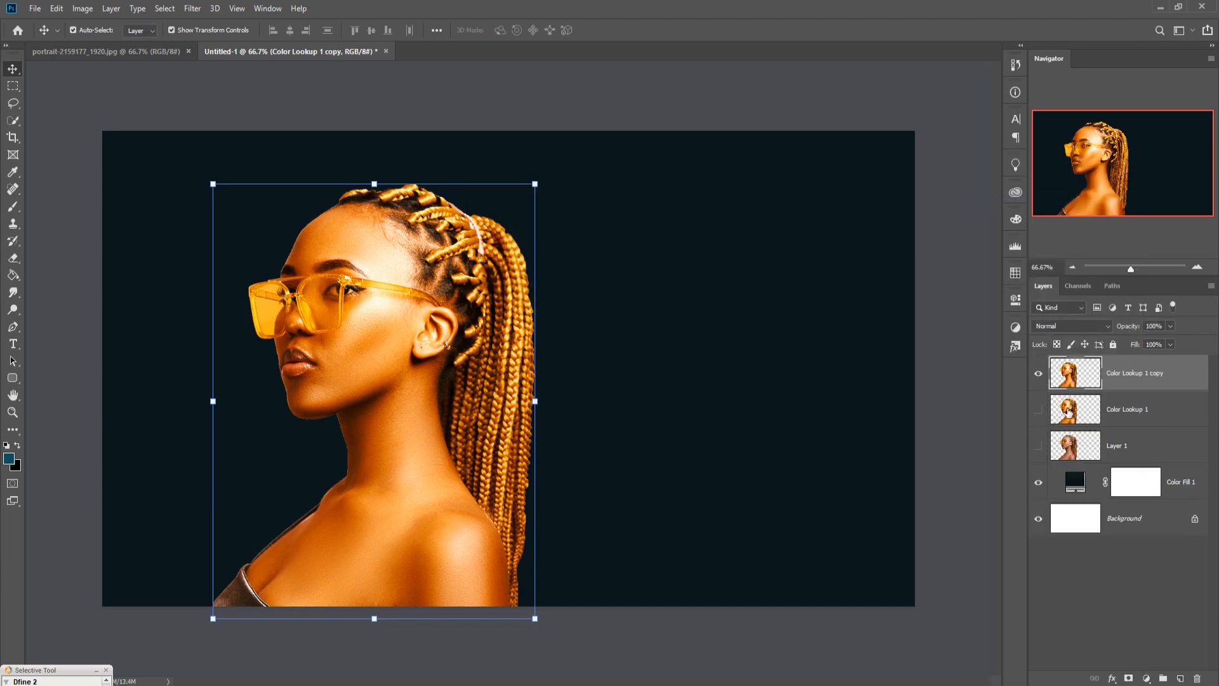
{"action": "left_click", "coordinate": [1129, 678]}
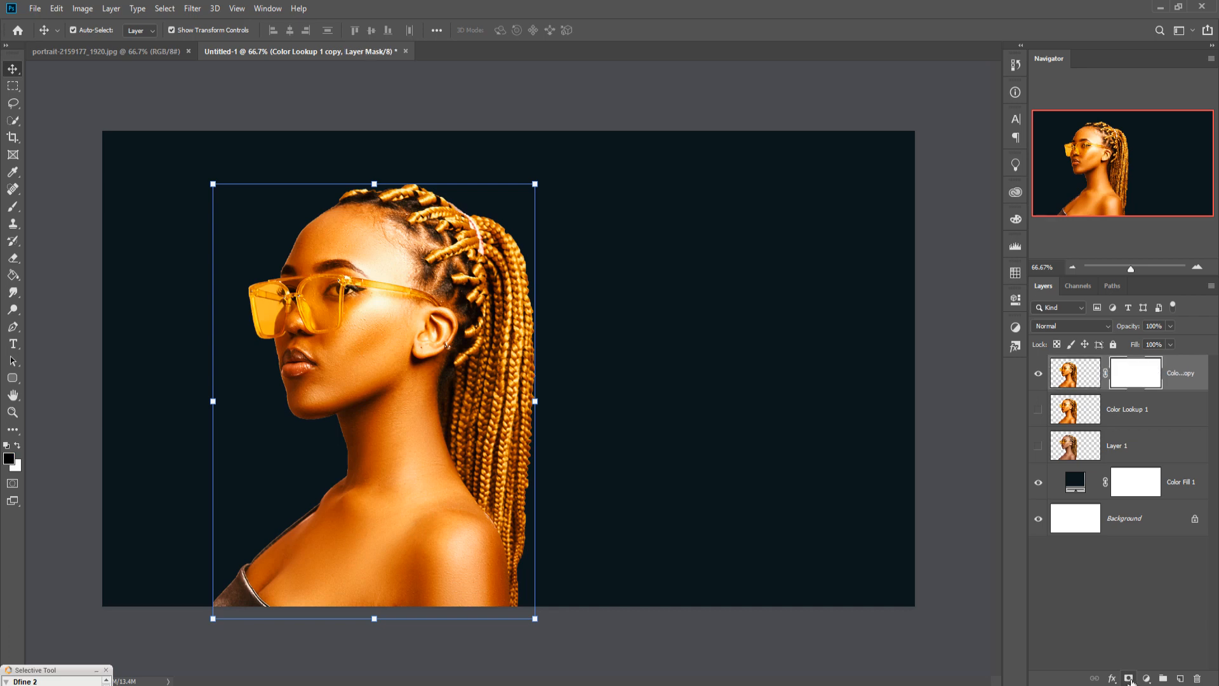
Step: Choose the Shattered Glass 6 tip from the 20 Shattered Glass Brushes 2 set for the Brush tool
{"action": "left_click", "coordinate": [13, 207]}
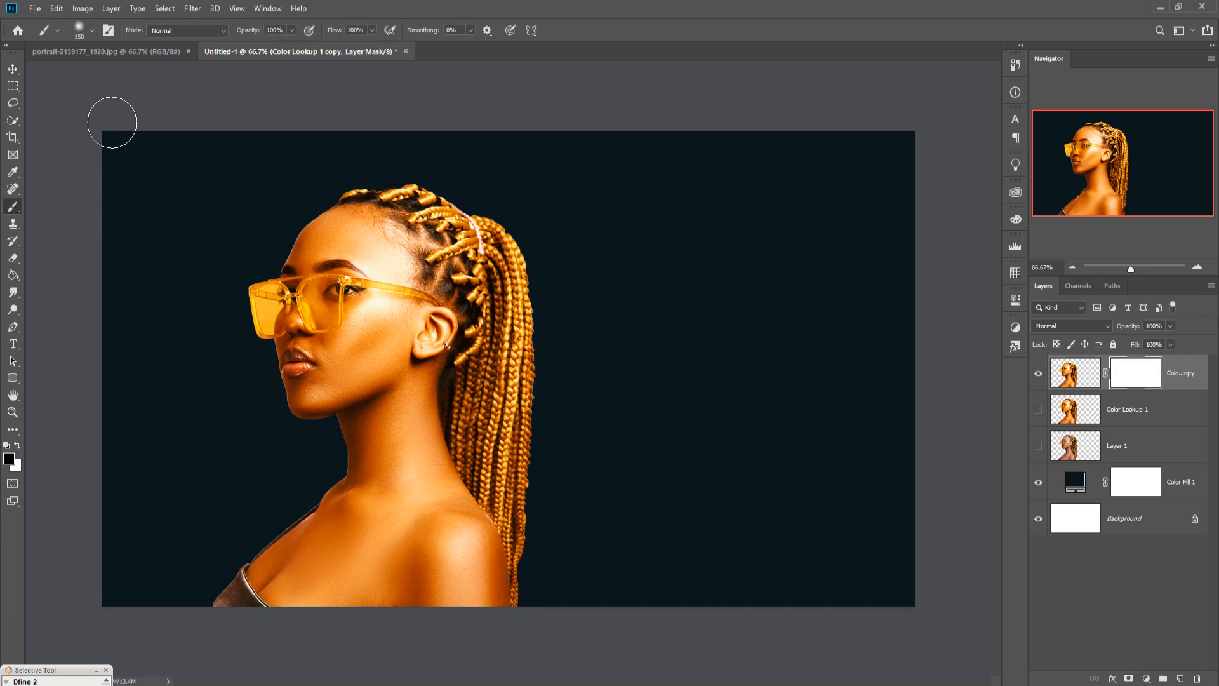
{"action": "left_click", "coordinate": [93, 31]}
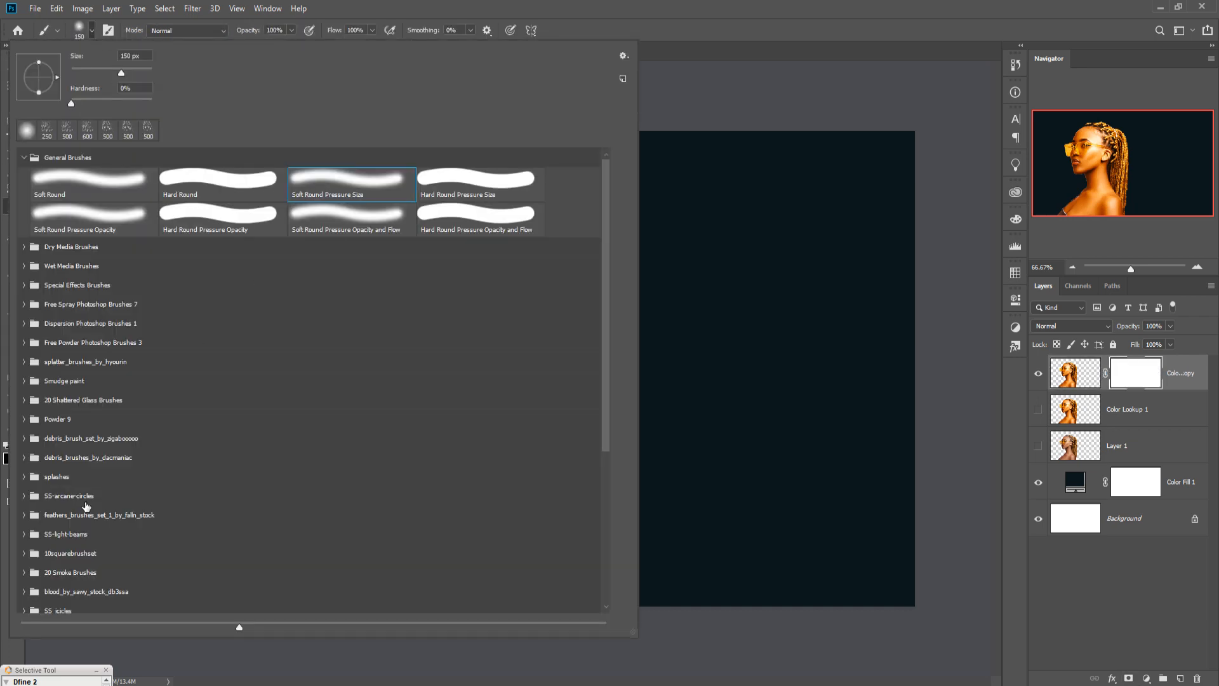
{"action": "scroll", "coordinate": [87, 506], "scroll_direction": "down", "scroll_amount": 5}
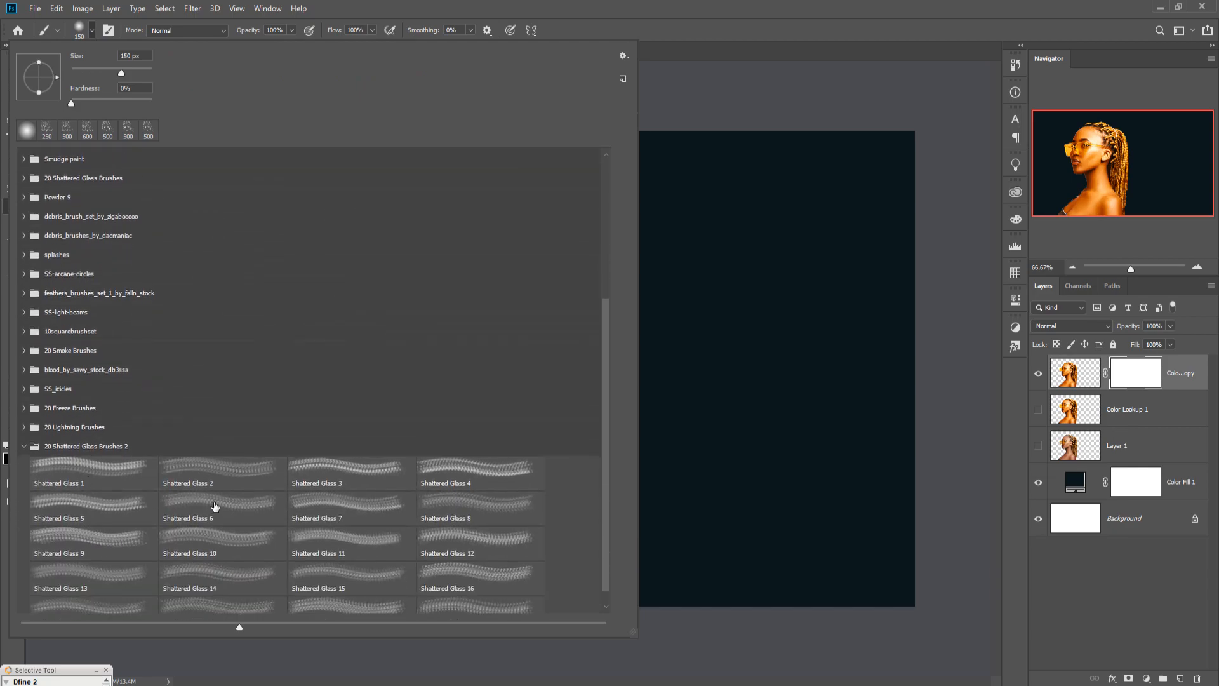
{"action": "left_click", "coordinate": [213, 510]}
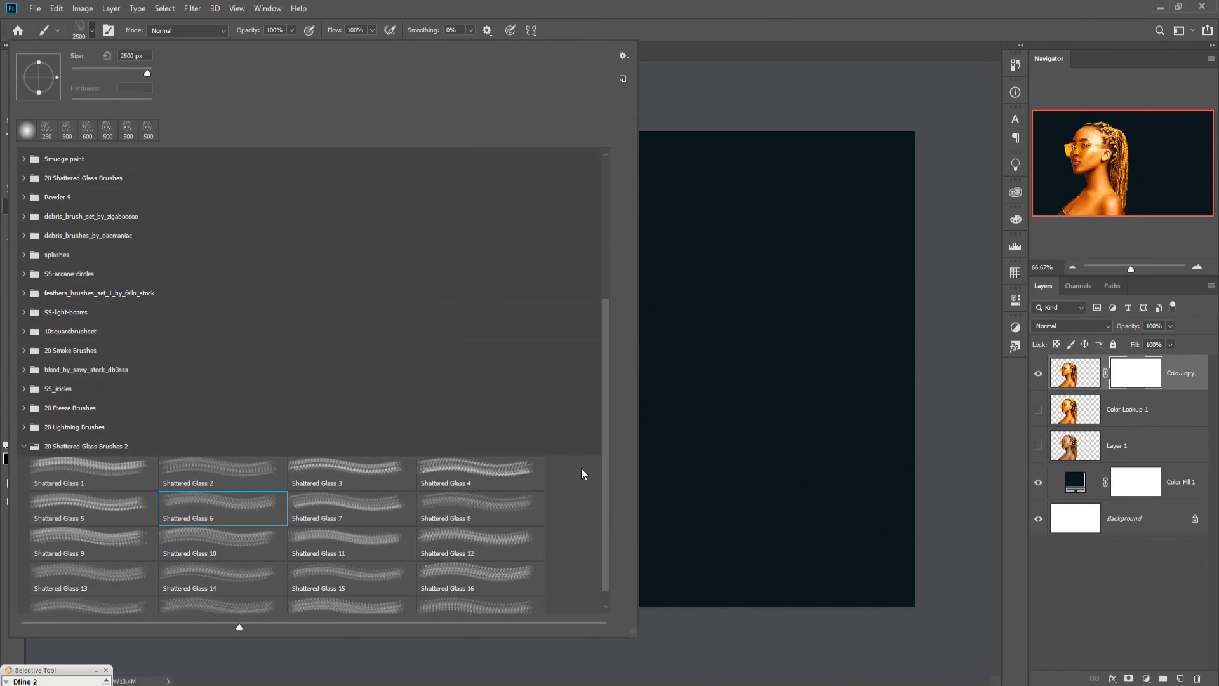
{"action": "left_click", "coordinate": [809, 7]}
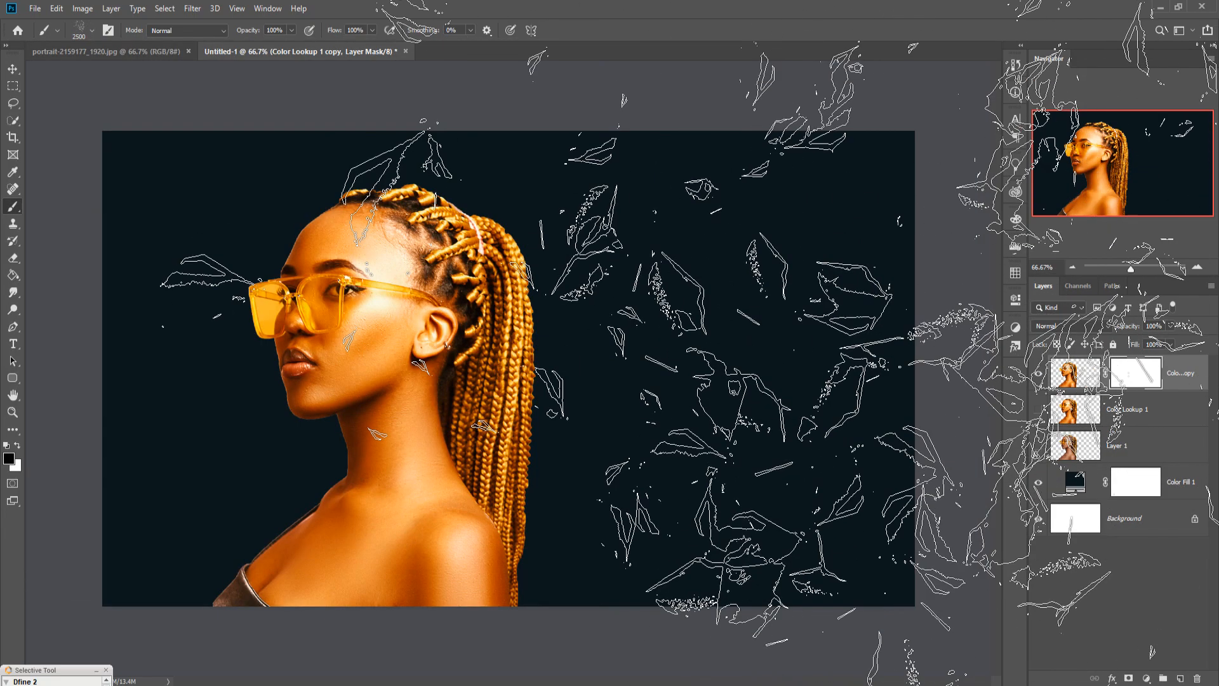
Step: Reduce the Shattered Glass brush to 700 px and rotate its tip
{"action": "key", "text": "bracketleft"}
{"action": "key", "text": "bracketleft"}
{"action": "key", "text": "bracketleft"}
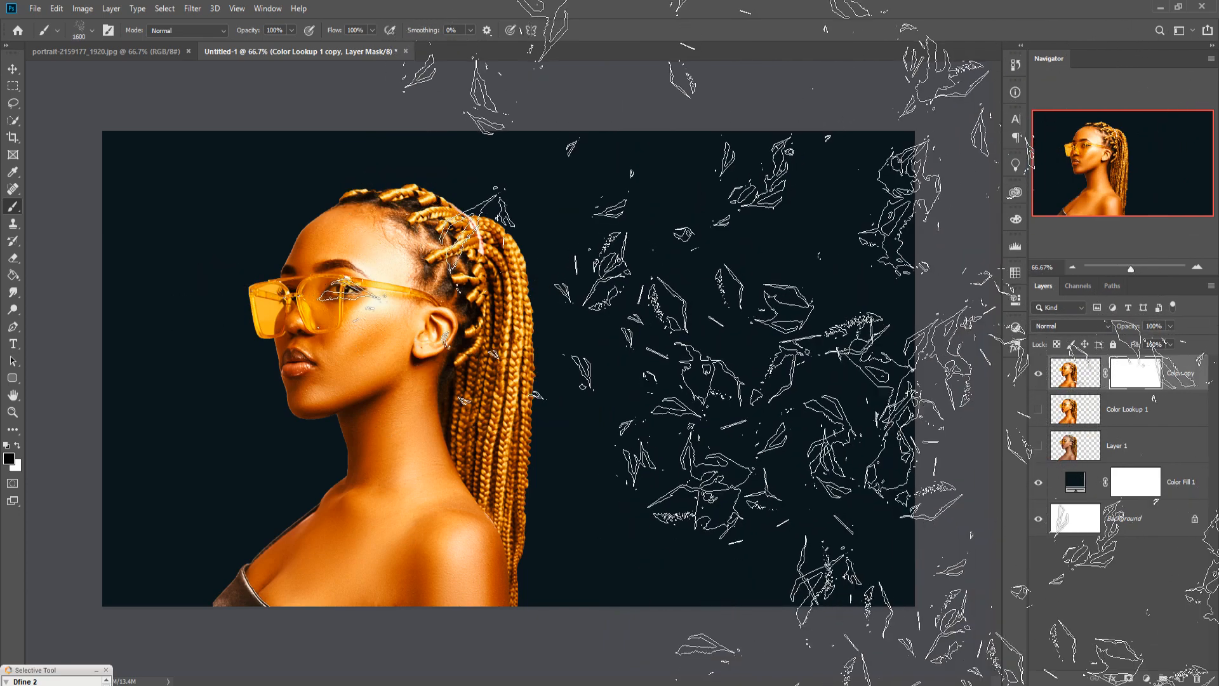
{"action": "key", "text": "bracketleft"}
{"action": "key", "text": "bracketleft"}
{"action": "key", "text": "bracketleft"}
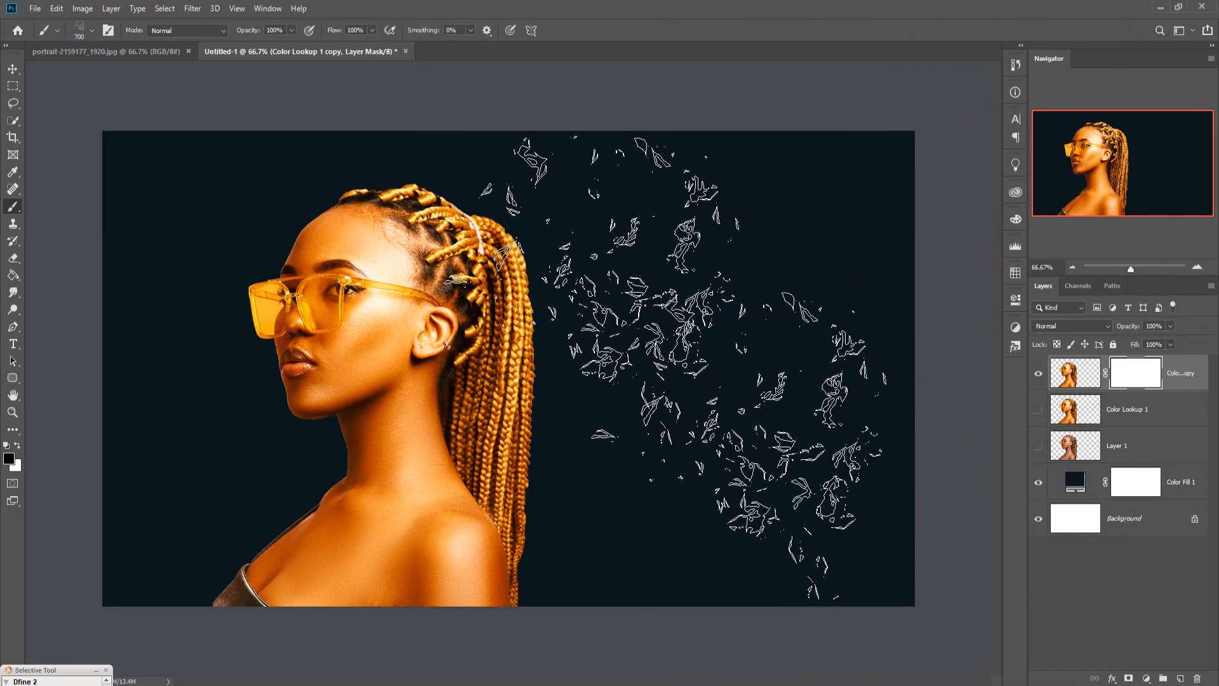
{"action": "right_click", "coordinate": [594, 293]}
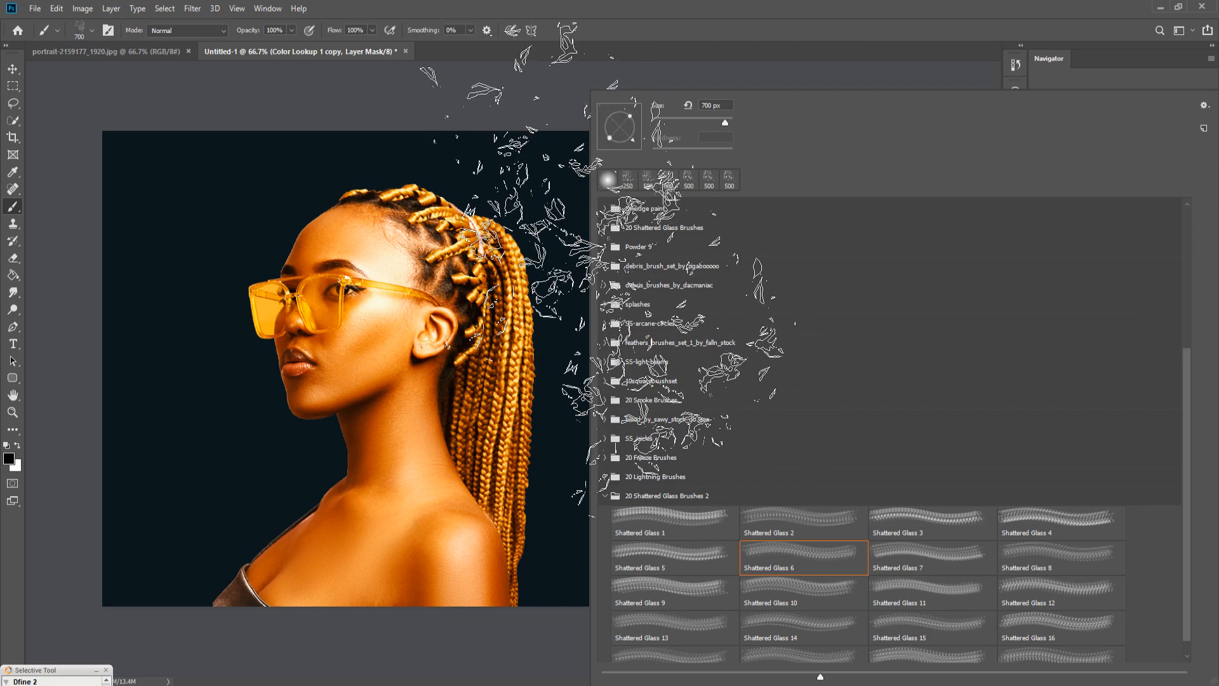
{"action": "left_click", "coordinate": [745, 2]}
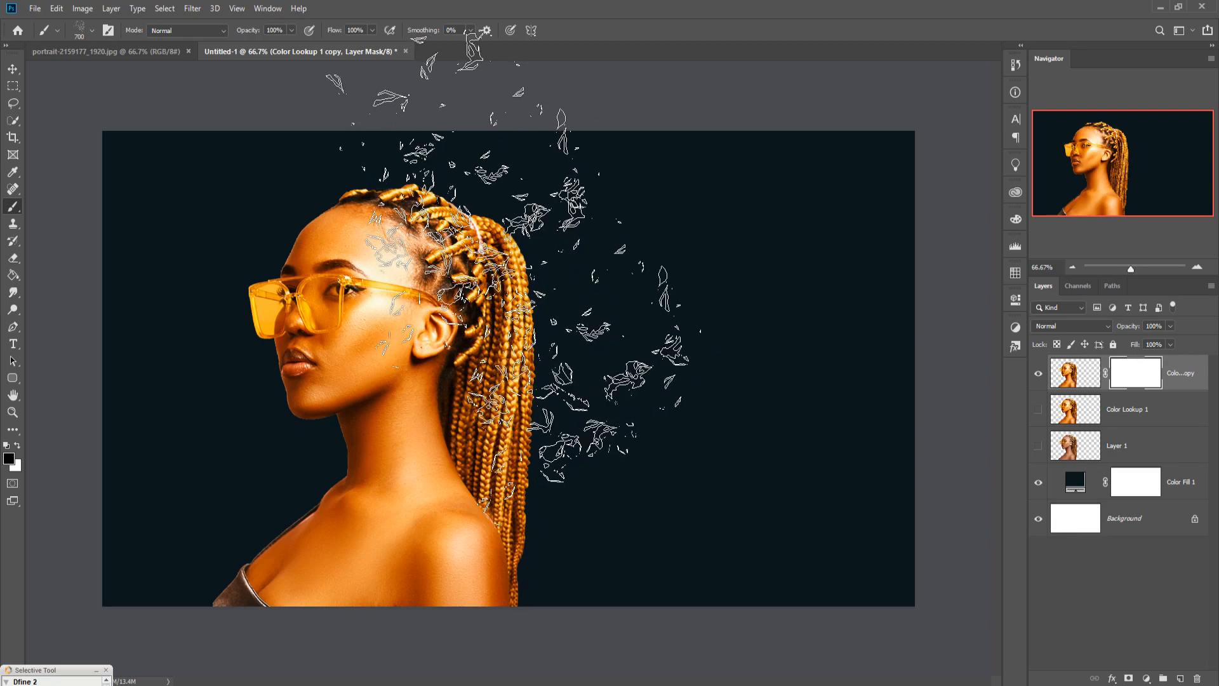
Step: Stamp black glass shards on the layer mask over the temple, the back of the head and the upper braids
{"action": "left_click", "coordinate": [511, 273]}
{"action": "left_click", "coordinate": [511, 273]}
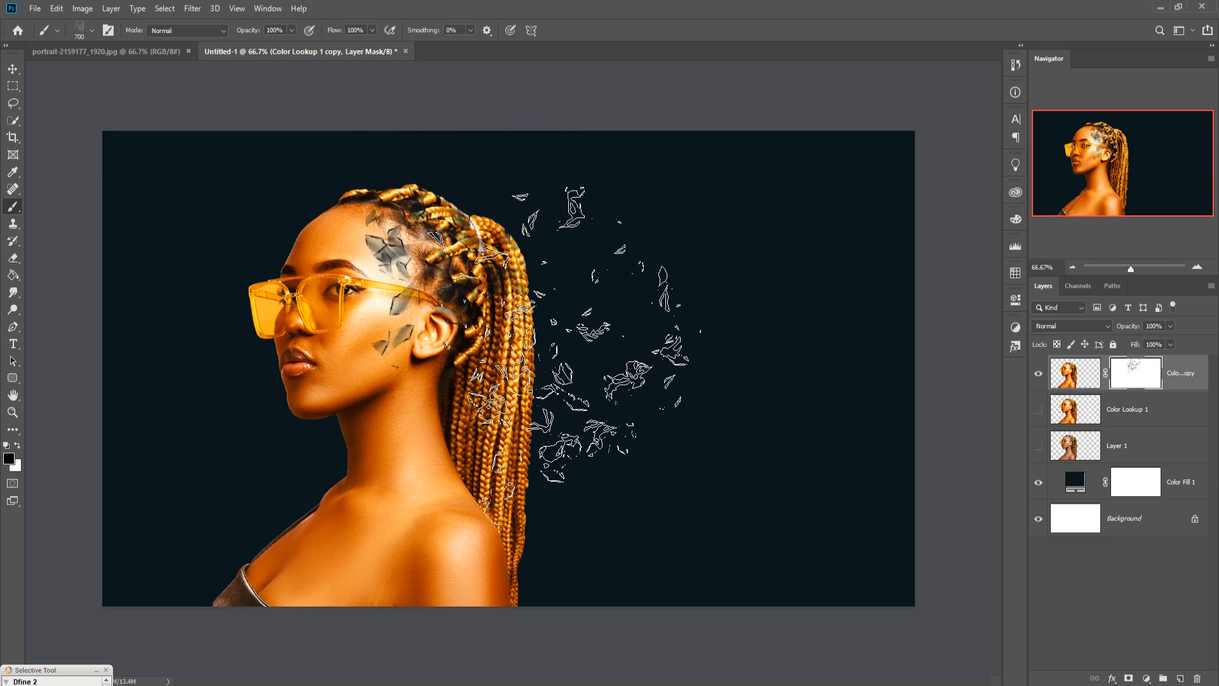
{"action": "left_click", "coordinate": [511, 273]}
{"action": "left_click", "coordinate": [463, 199]}
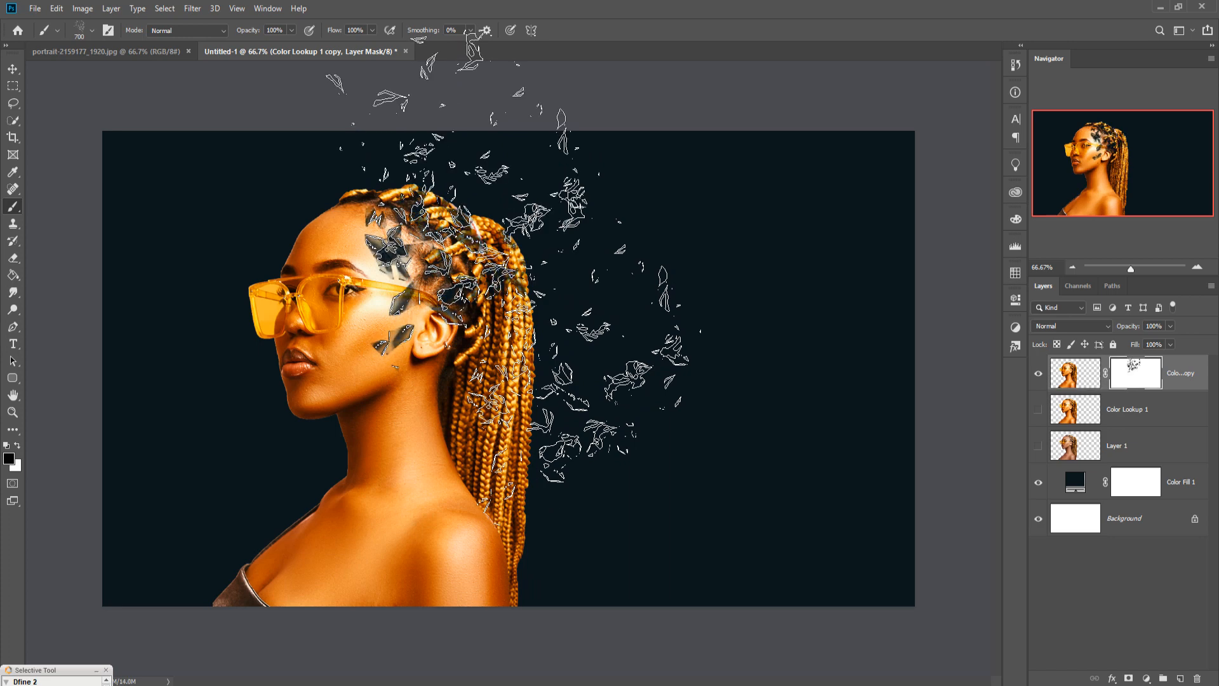
{"action": "left_click_drag", "start_coordinate": [511, 273], "coordinate": [546, 299]}
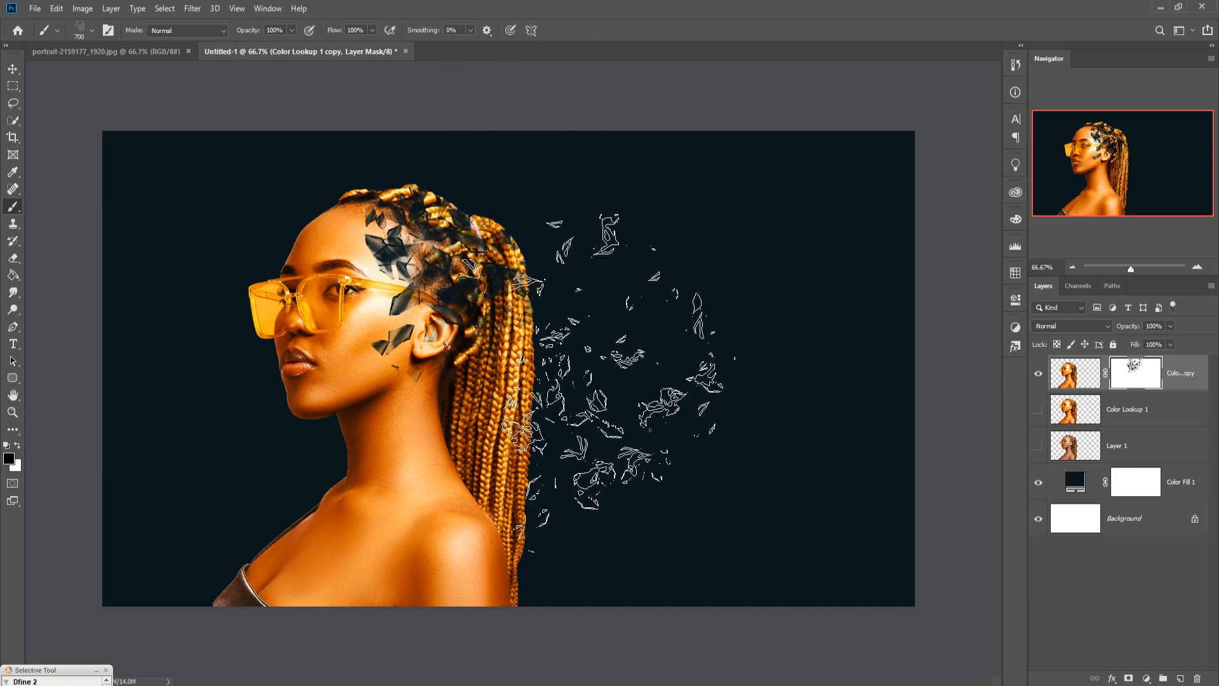
{"action": "left_click", "coordinate": [511, 240]}
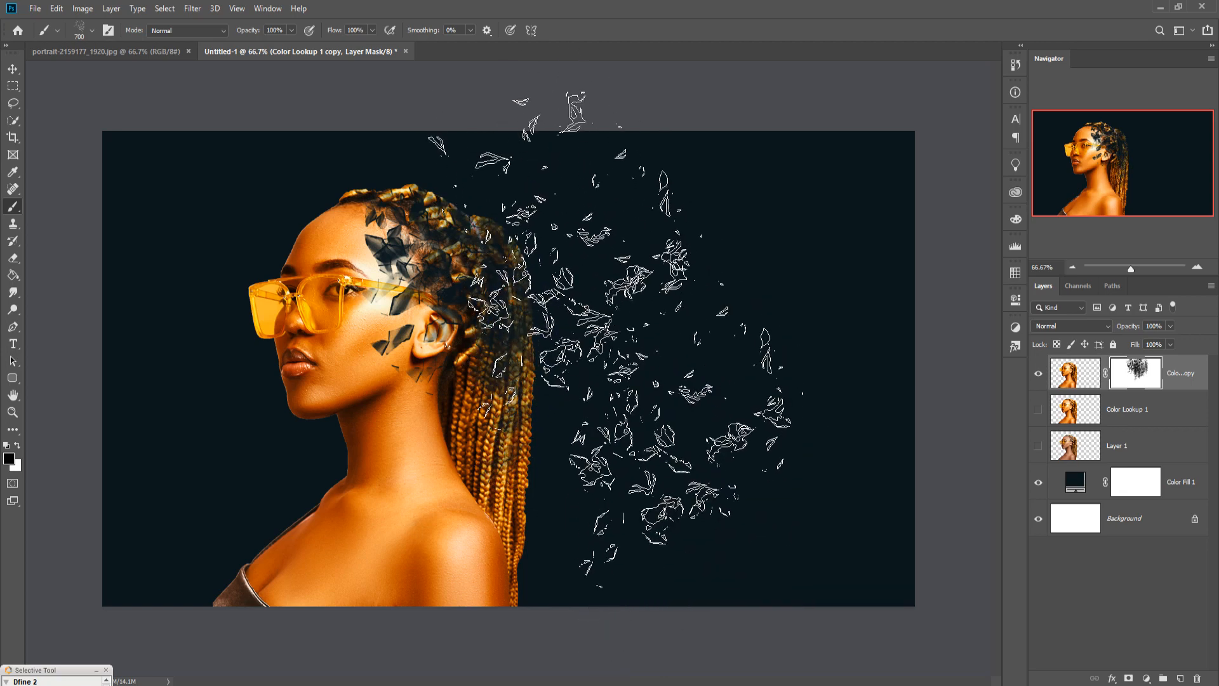
Step: Rotate the brush tip and stamp black shards on the mask over the braids, neck and shoulder
{"action": "right_click", "coordinate": [644, 365]}
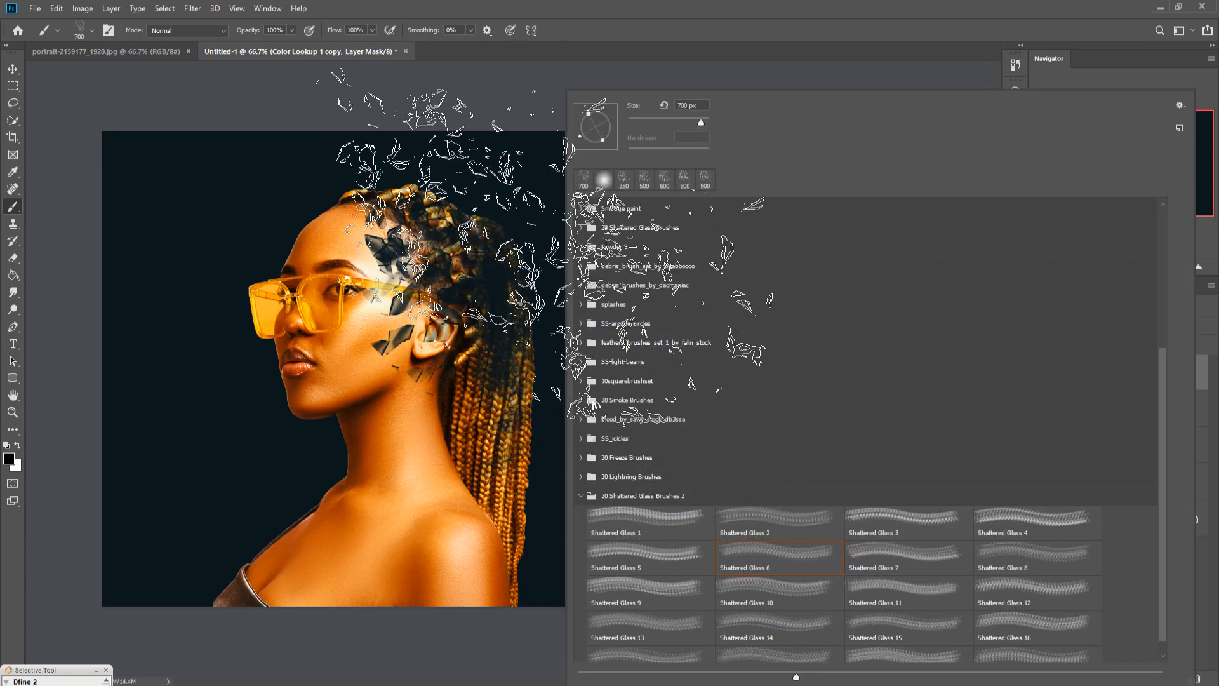
{"action": "left_click", "coordinate": [557, 273]}
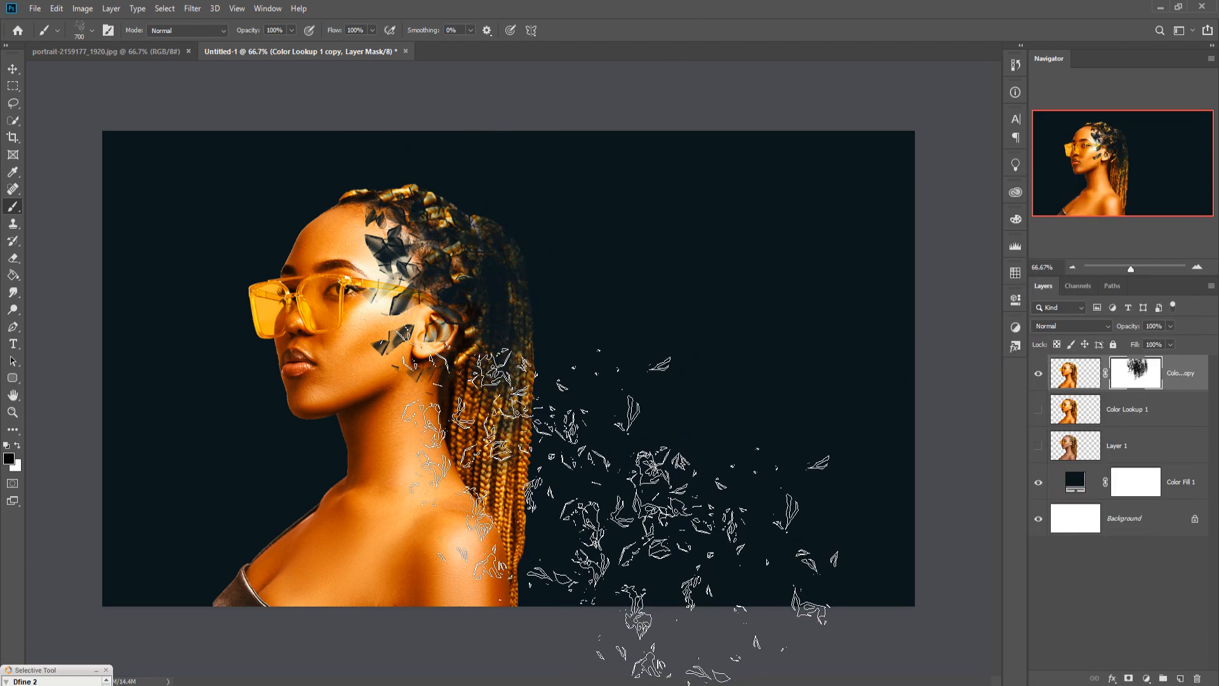
{"action": "left_click", "coordinate": [527, 463]}
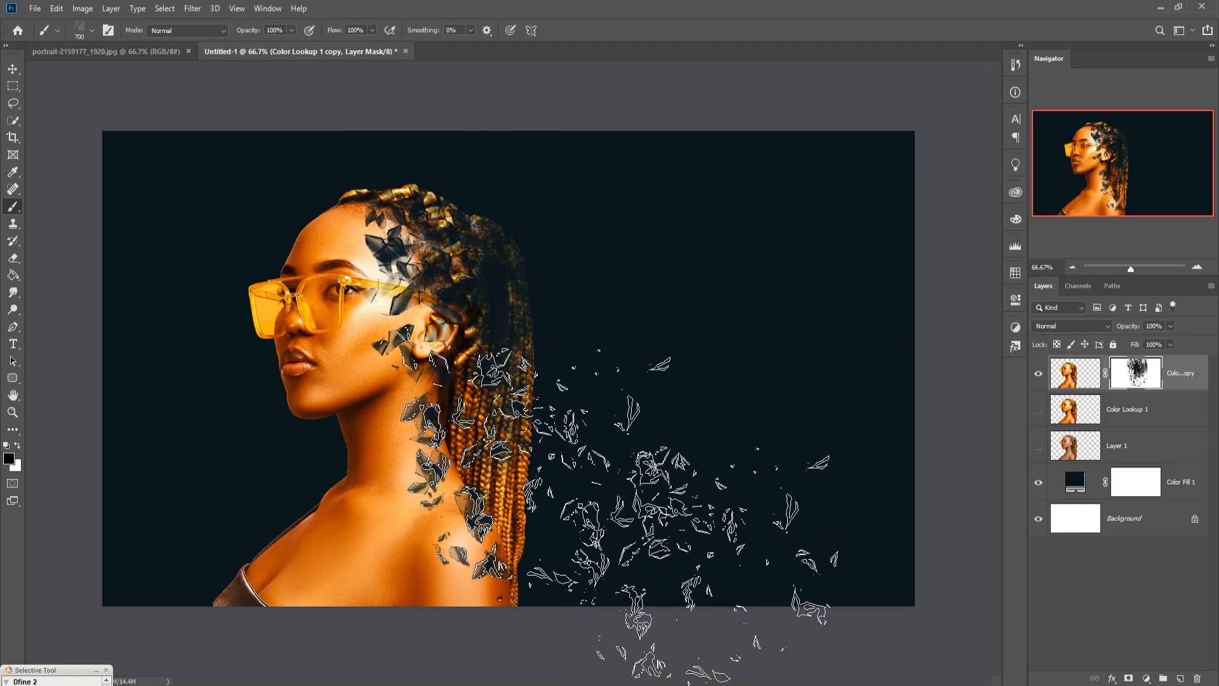
{"action": "left_click", "coordinate": [527, 463]}
{"action": "left_click", "coordinate": [546, 492]}
{"action": "left_click", "coordinate": [578, 561]}
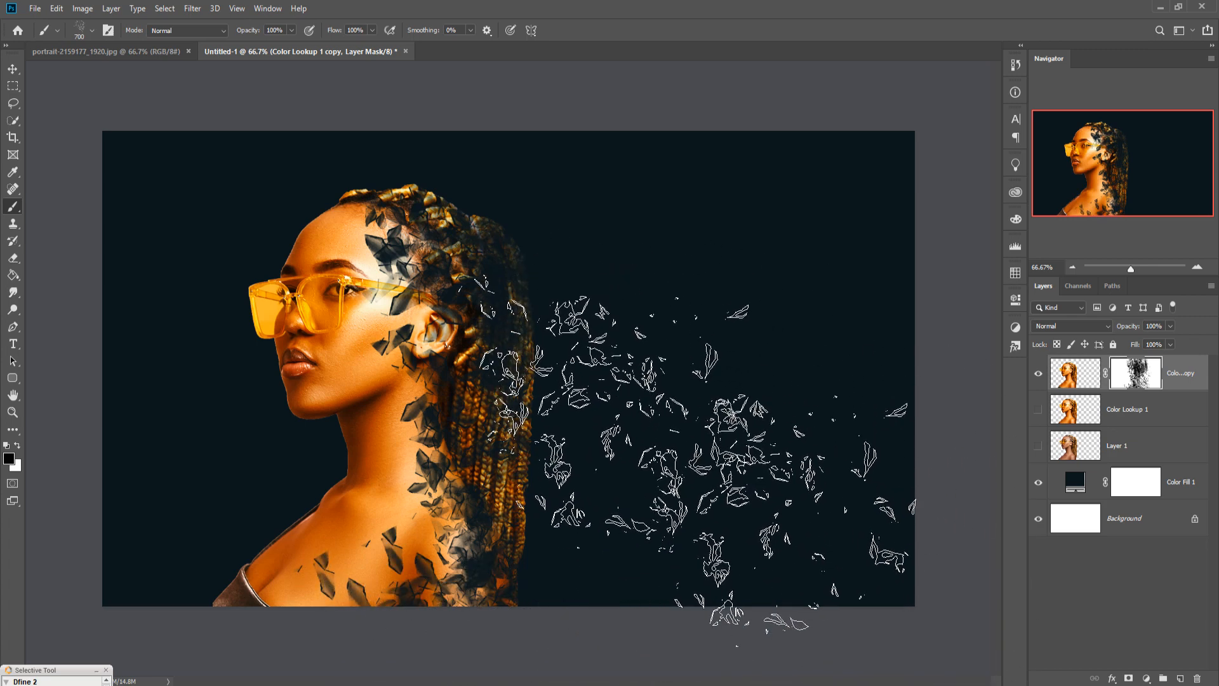
Step: Reduce the brush to 300 px and mask out more of the remaining braids behind the head and neck
{"action": "key", "text": "bracketleft"}
{"action": "key", "text": "bracketleft"}
{"action": "key", "text": "bracketleft"}
{"action": "key", "text": "bracketleft"}
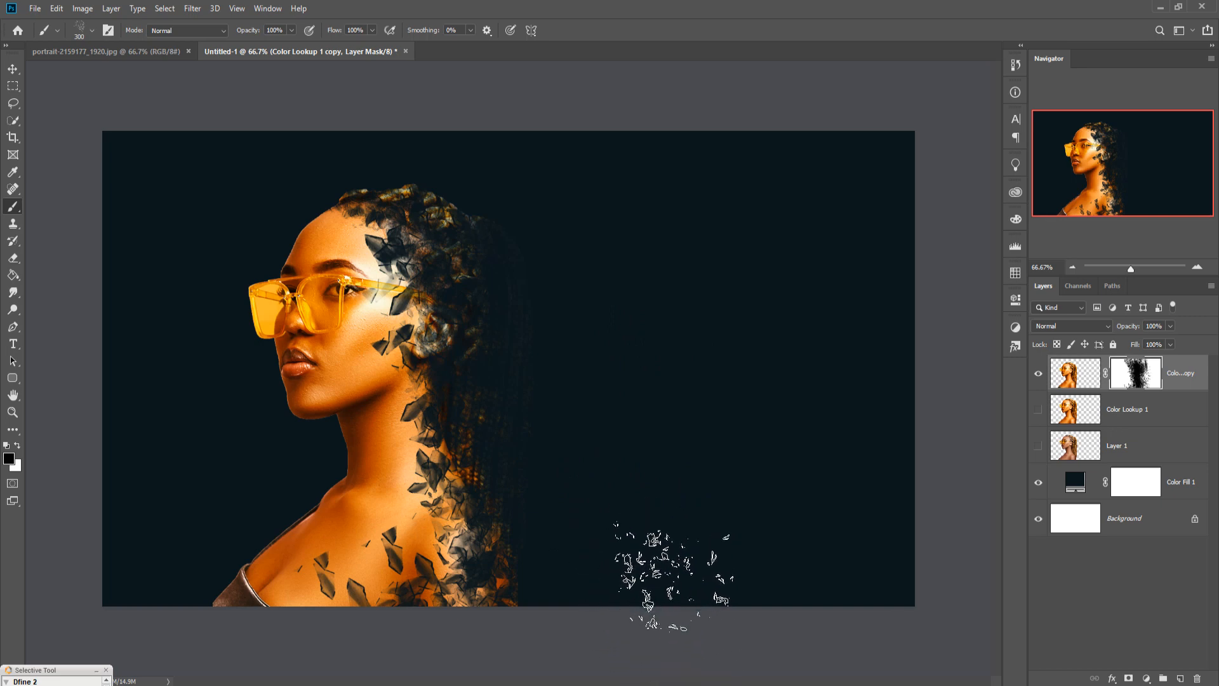
{"action": "left_click", "coordinate": [10, 72]}
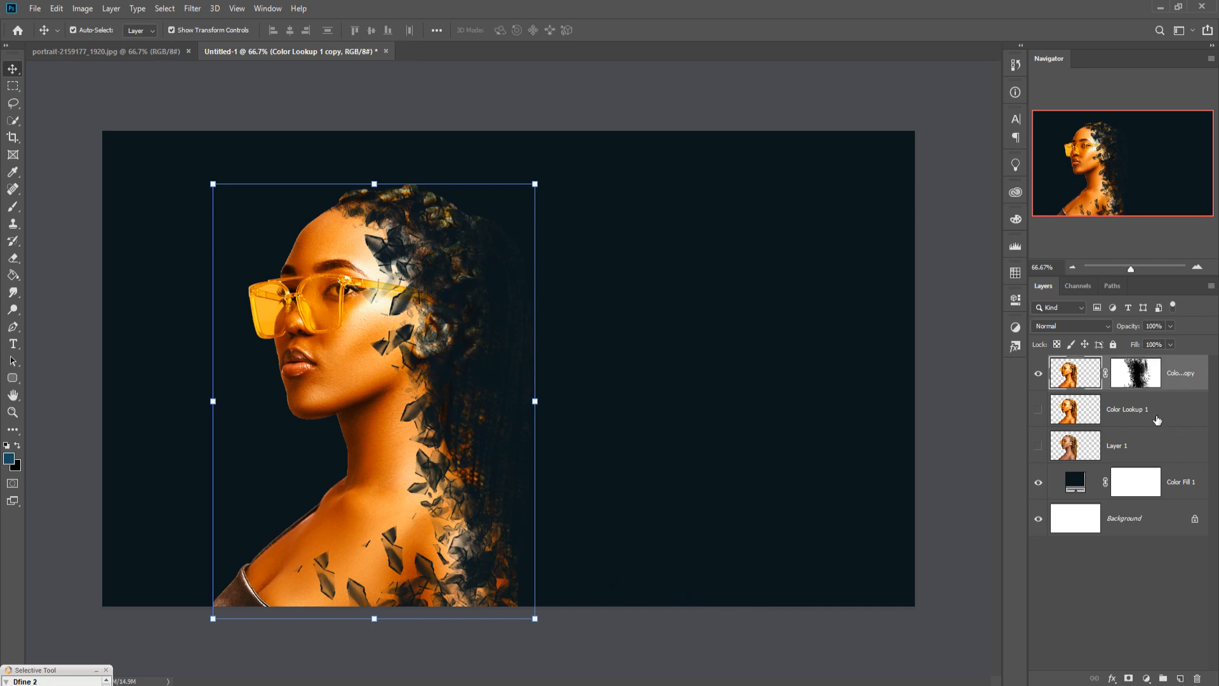
{"action": "left_click", "coordinate": [10, 211]}
{"action": "left_click", "coordinate": [92, 30]}
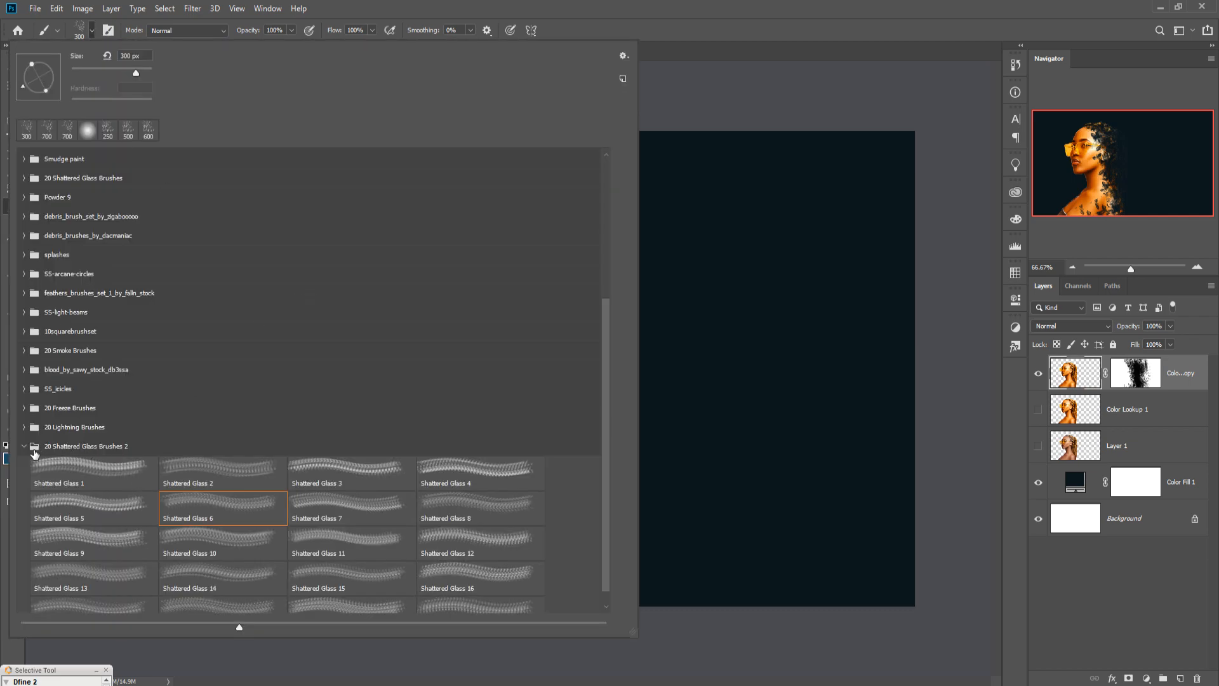
{"action": "left_click", "coordinate": [600, 26]}
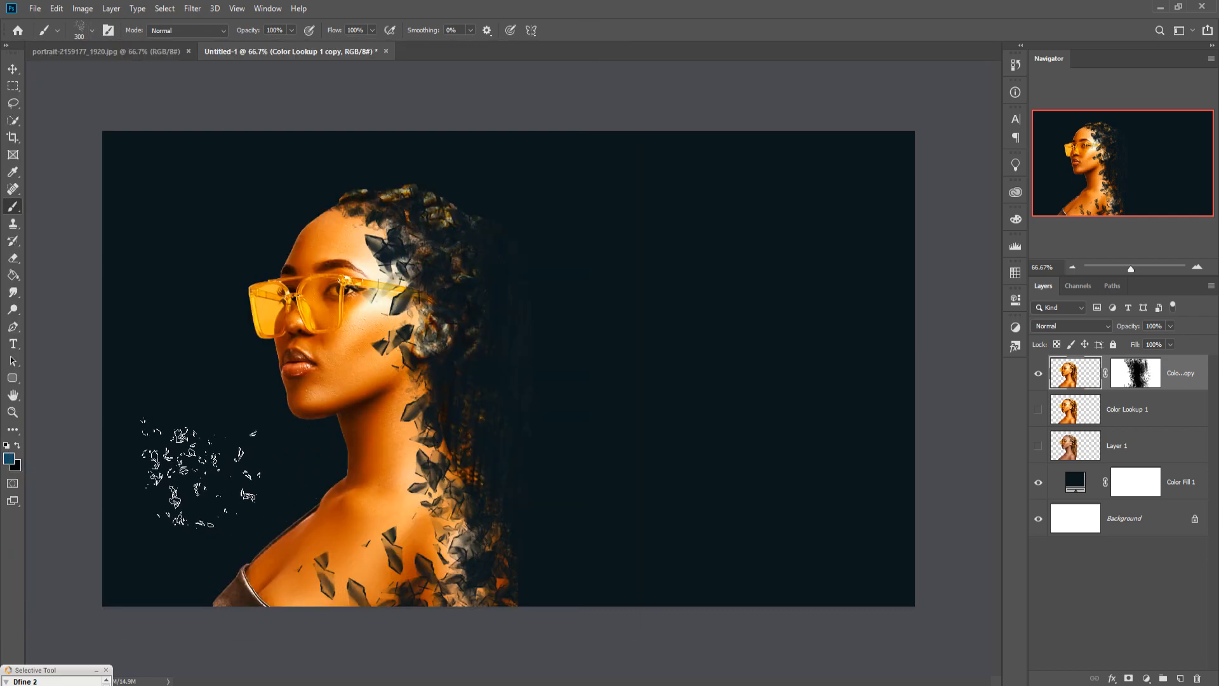
Step: Set the foreground color to #fab92e sampled from the glasses, and add an empty layer directly above Color Lookup 1
{"action": "left_click", "coordinate": [9, 459]}
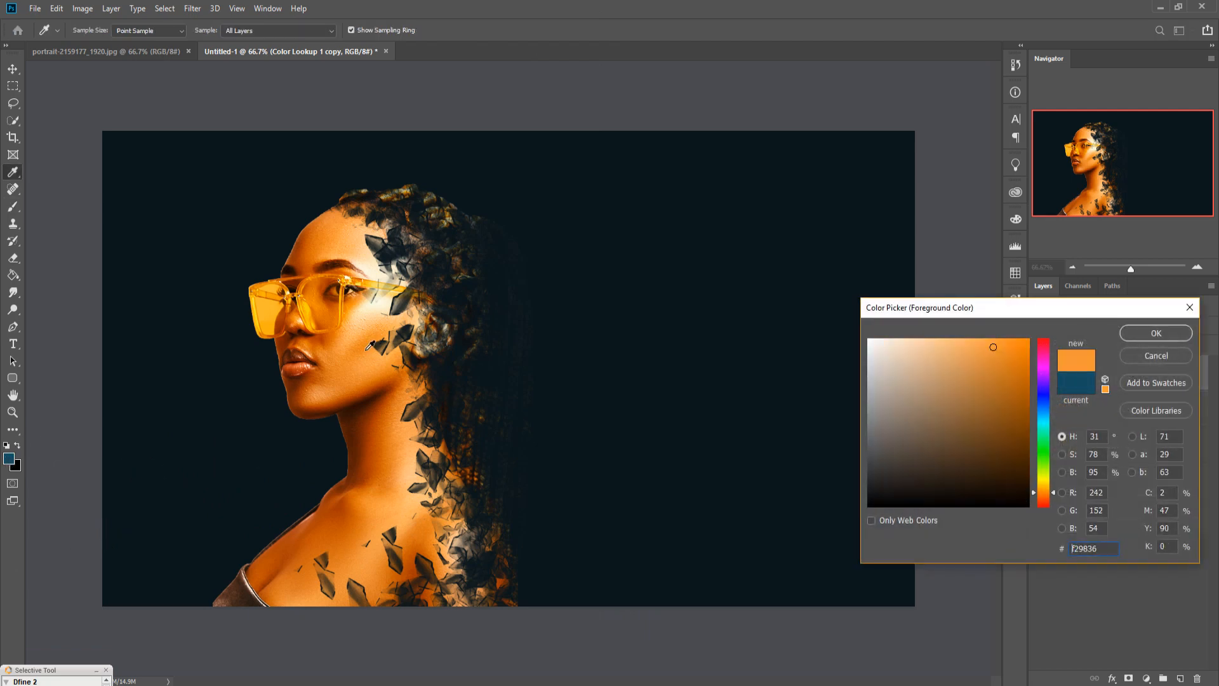
{"action": "left_click", "coordinate": [274, 319]}
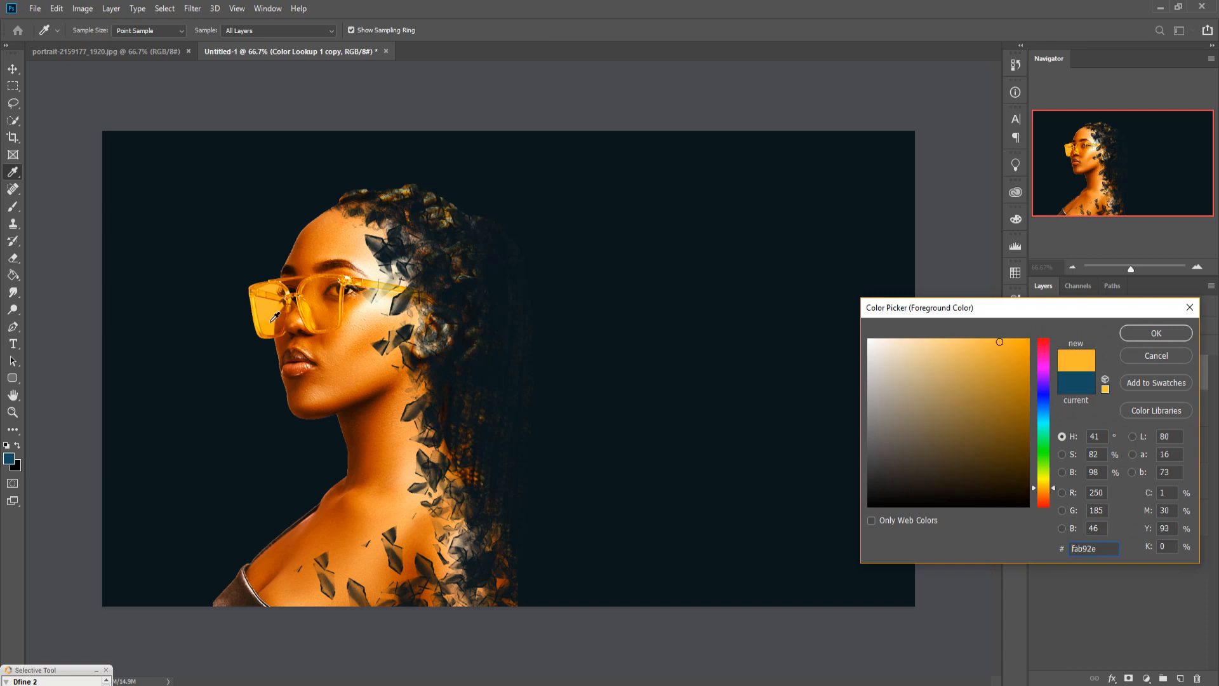
{"action": "left_click", "coordinate": [1157, 333]}
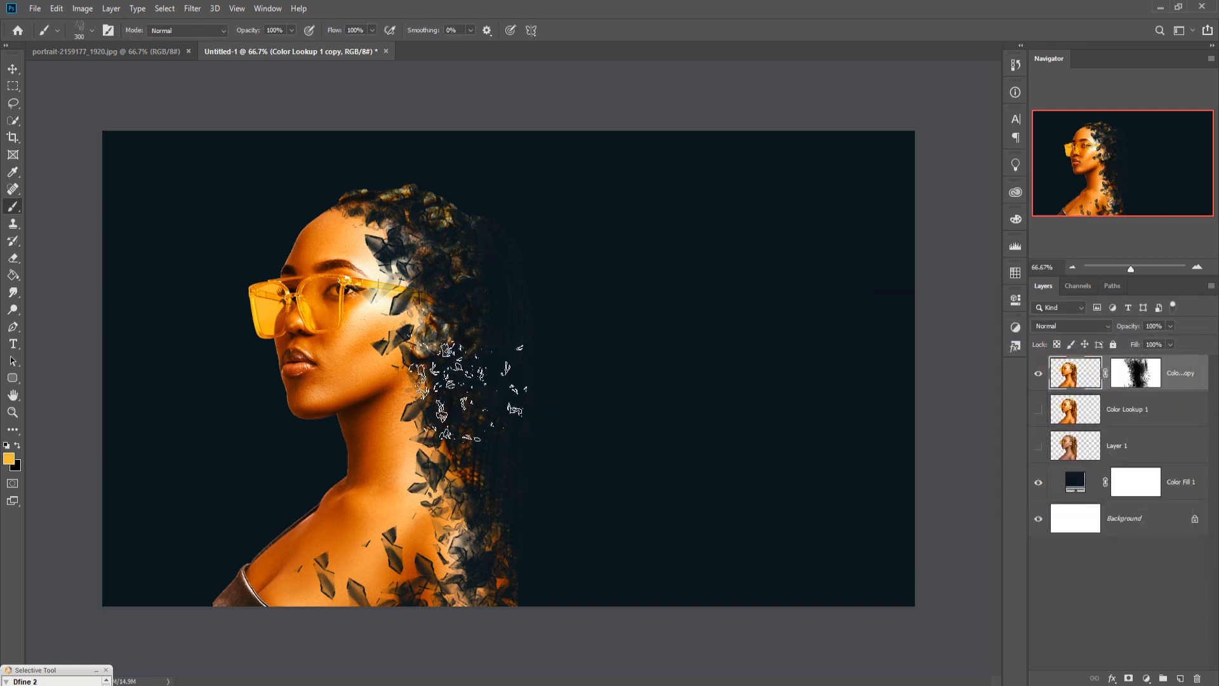
{"action": "left_click", "coordinate": [1179, 414]}
{"action": "left_click", "coordinate": [1183, 678]}
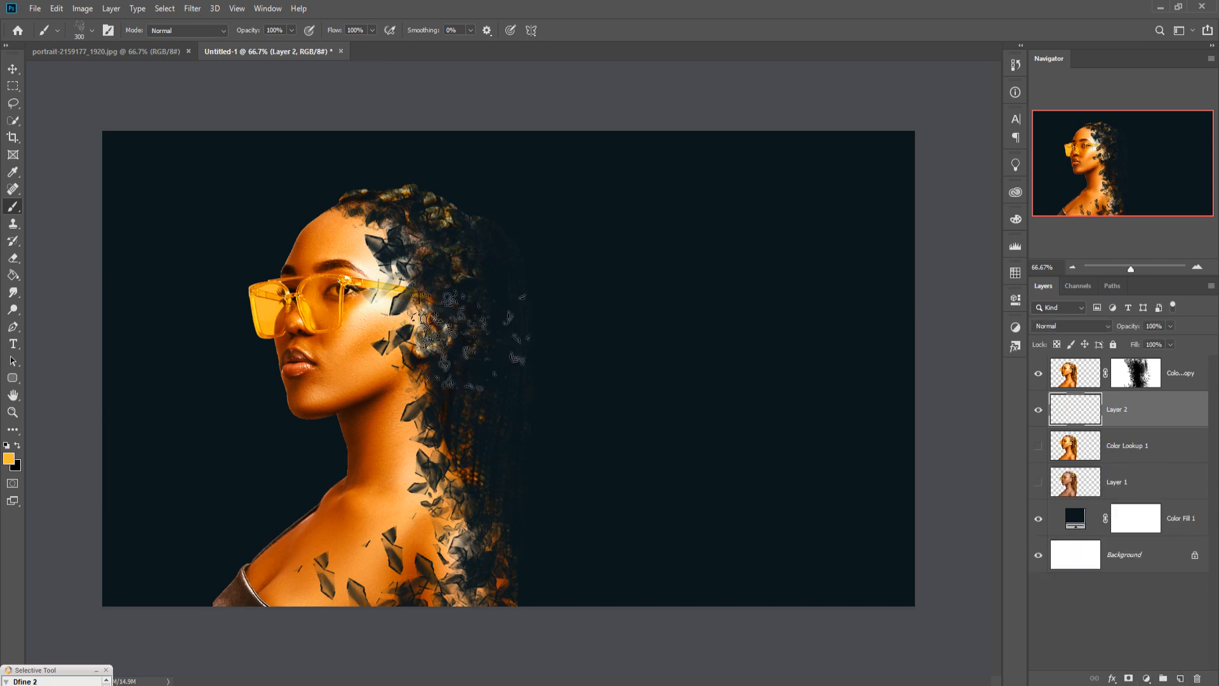
Step: Enlarge the shattered glass brush to 500 px, rotate its tip and stamp yellow shards on Layer 2 around the top and back of the head
{"action": "key", "text": "bracketright"}
{"action": "key", "text": "bracketright"}
{"action": "key", "text": "bracketright"}
{"action": "key", "text": "bracketleft"}
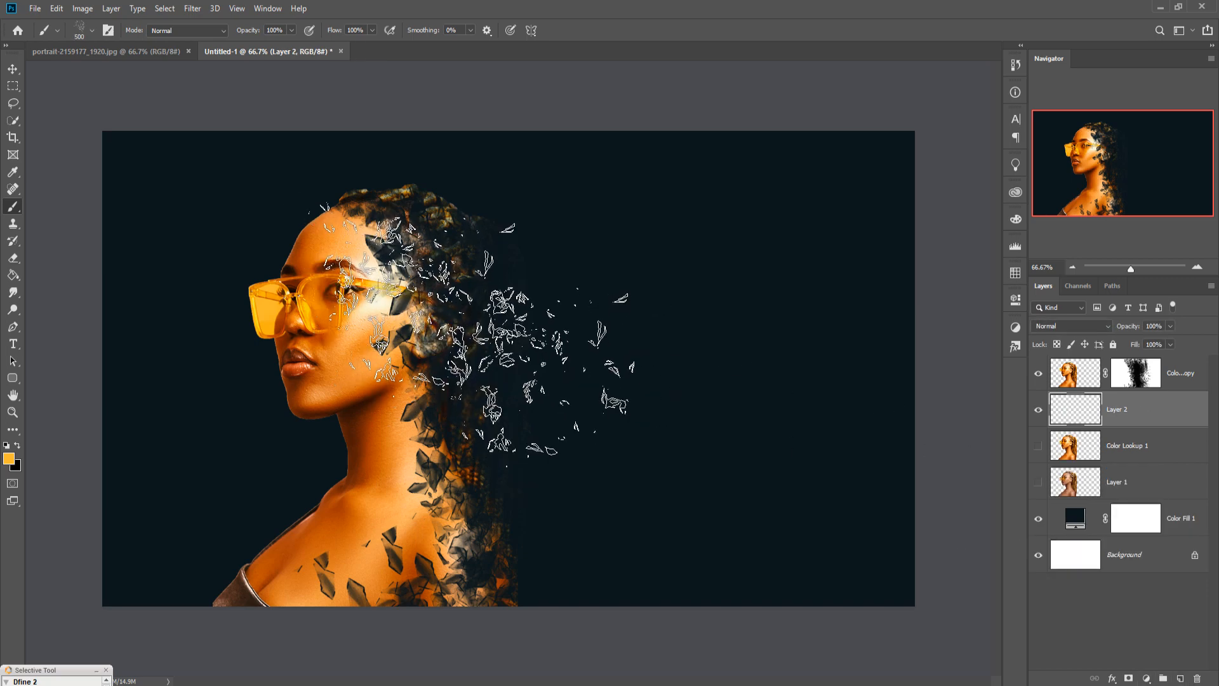
{"action": "right_click", "coordinate": [477, 335]}
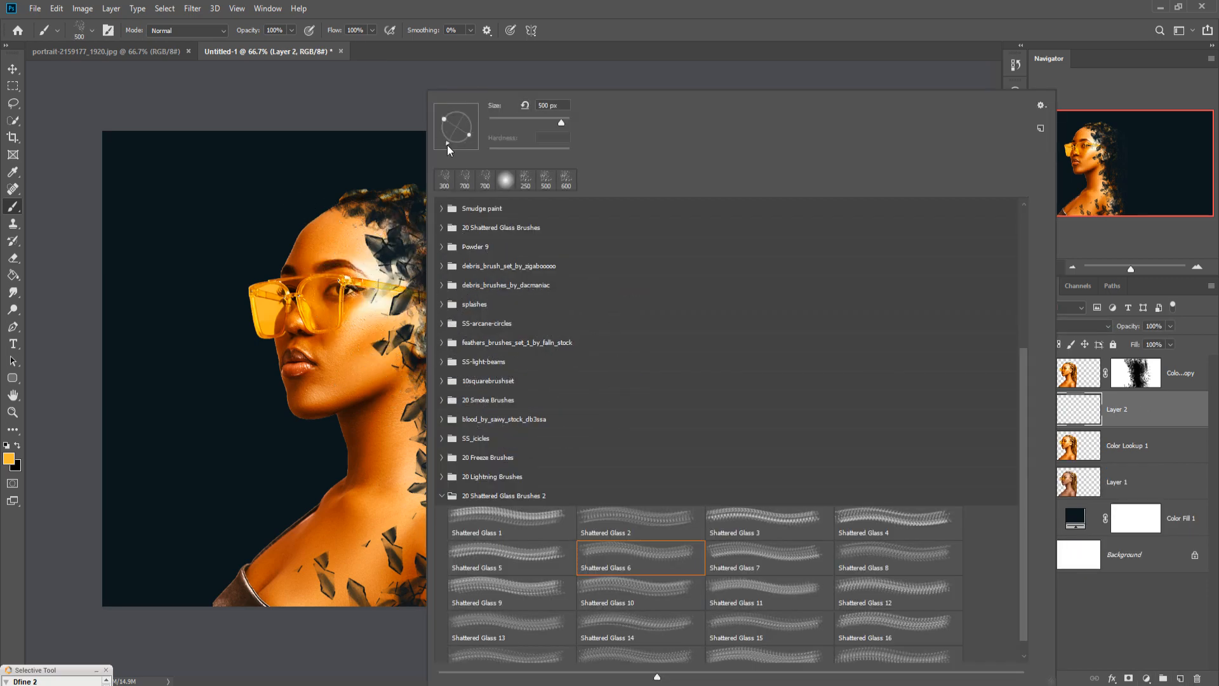
{"action": "left_click", "coordinate": [373, 283]}
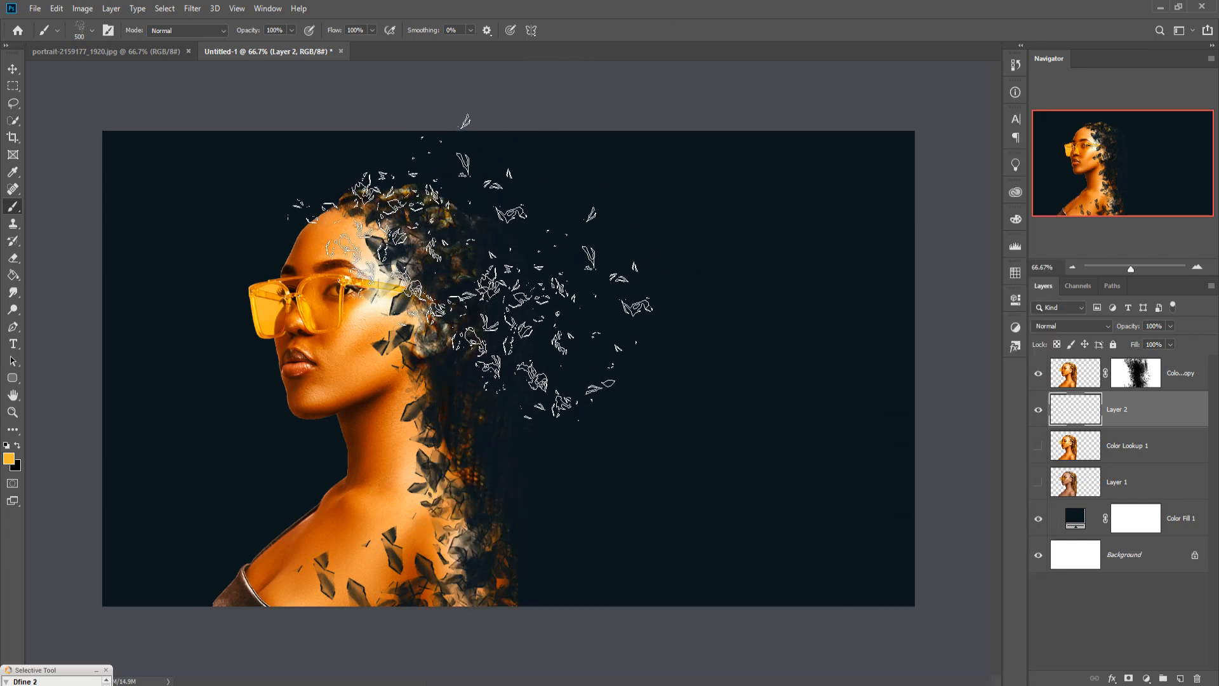
{"action": "left_click", "coordinate": [470, 270]}
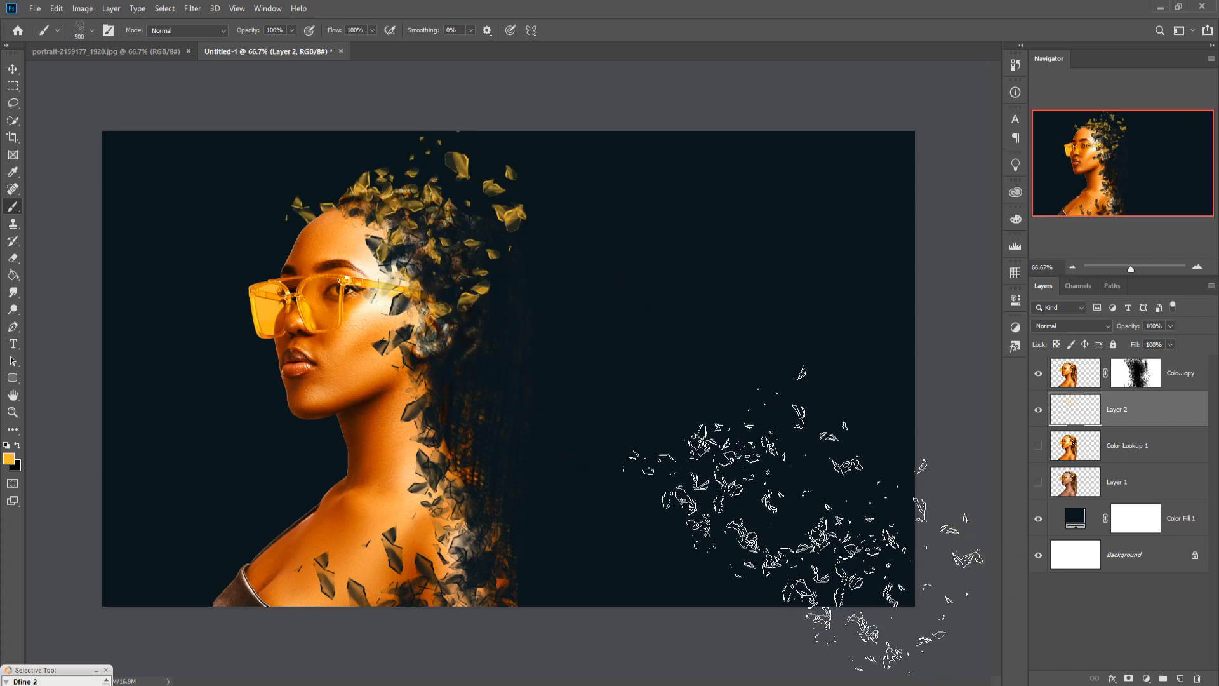
Step: Set the foreground color to #fcae05 and stamp more shards on Layer 2 along the braids, neck and shoulder
{"action": "left_click", "coordinate": [9, 458]}
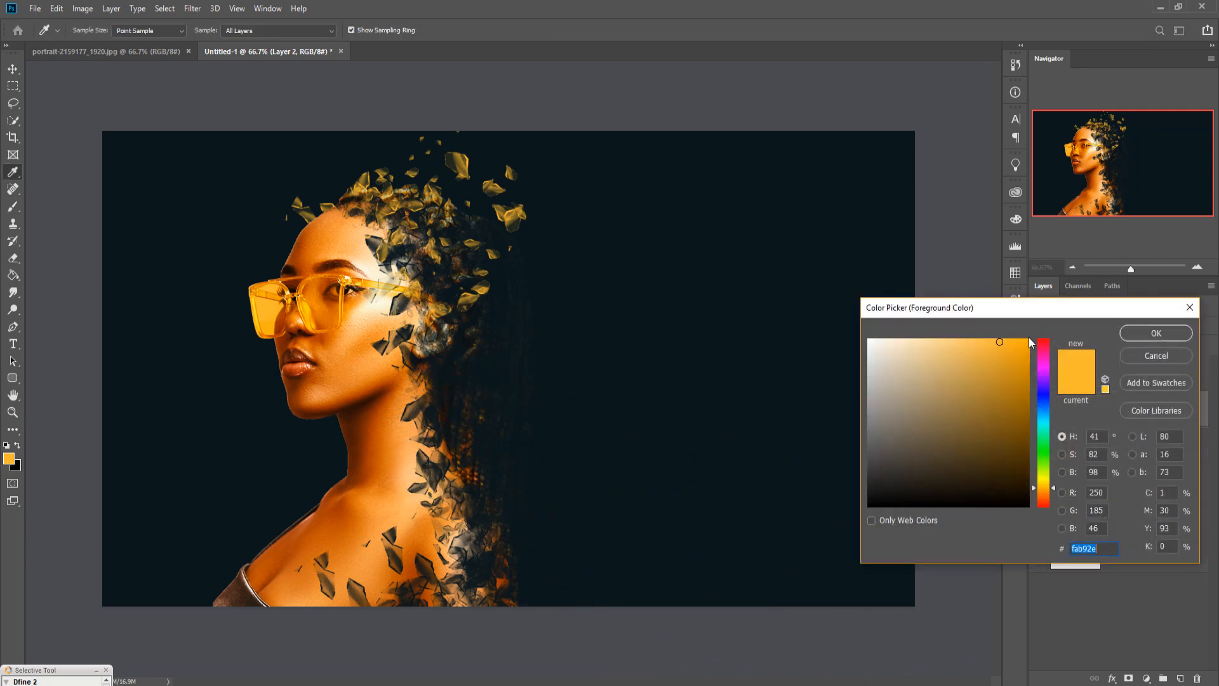
{"action": "left_click", "coordinate": [1026, 340]}
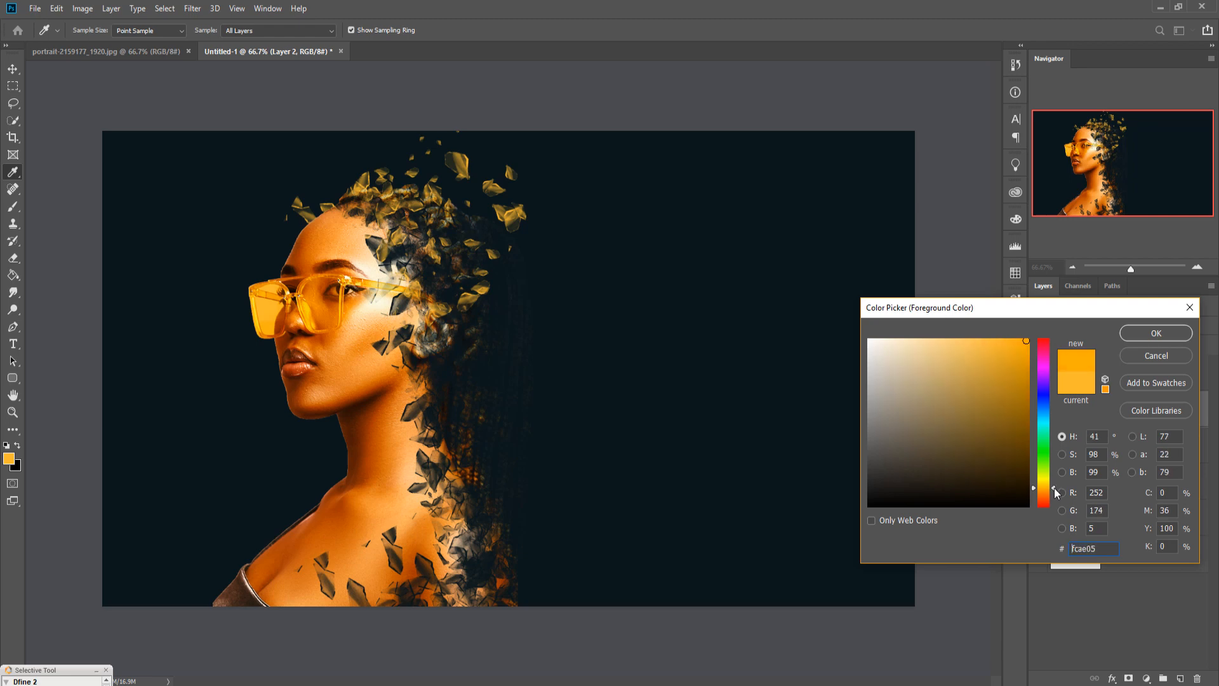
{"action": "left_click", "coordinate": [1156, 333]}
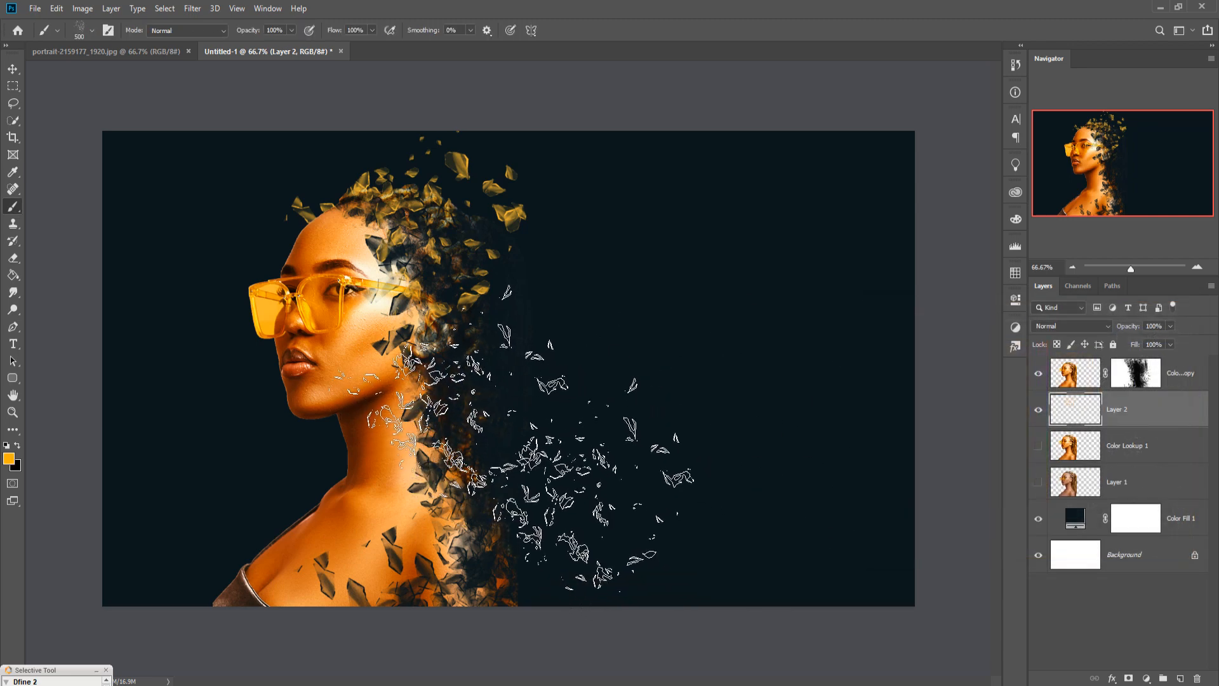
{"action": "left_click", "coordinate": [423, 391]}
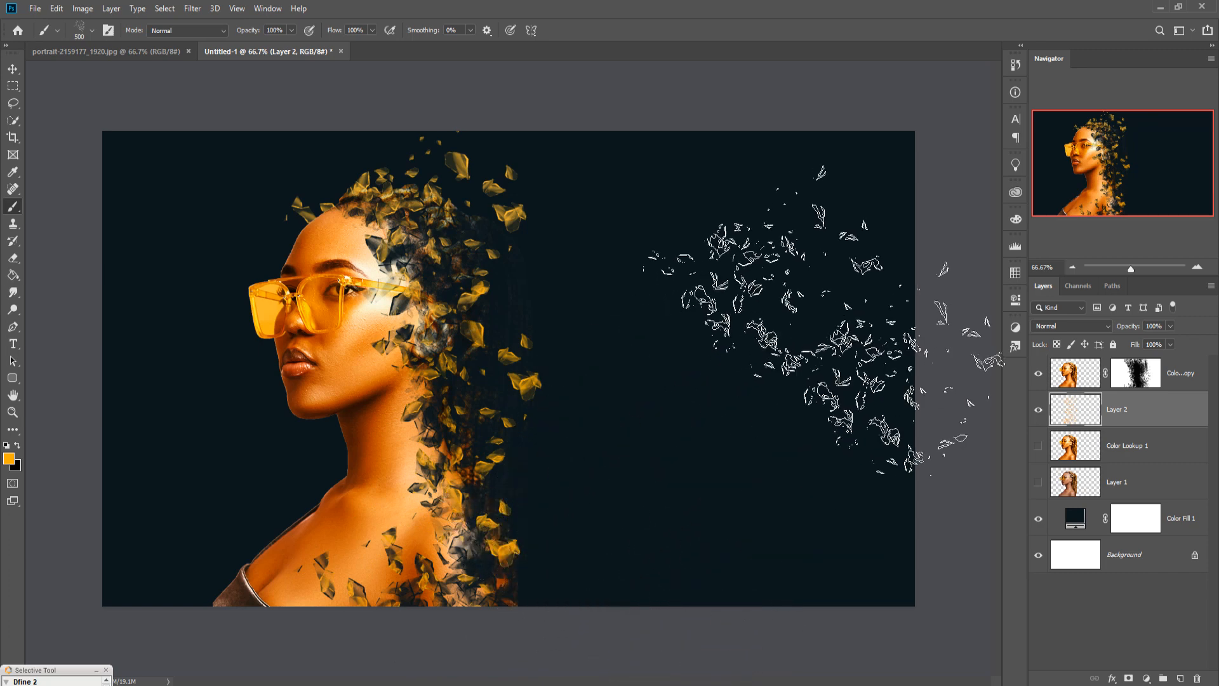
Step: Choose the debris 2 brush from the debris_brush_set_by_zigabooooo group
{"action": "left_click", "coordinate": [92, 31]}
{"action": "left_click", "coordinate": [26, 449]}
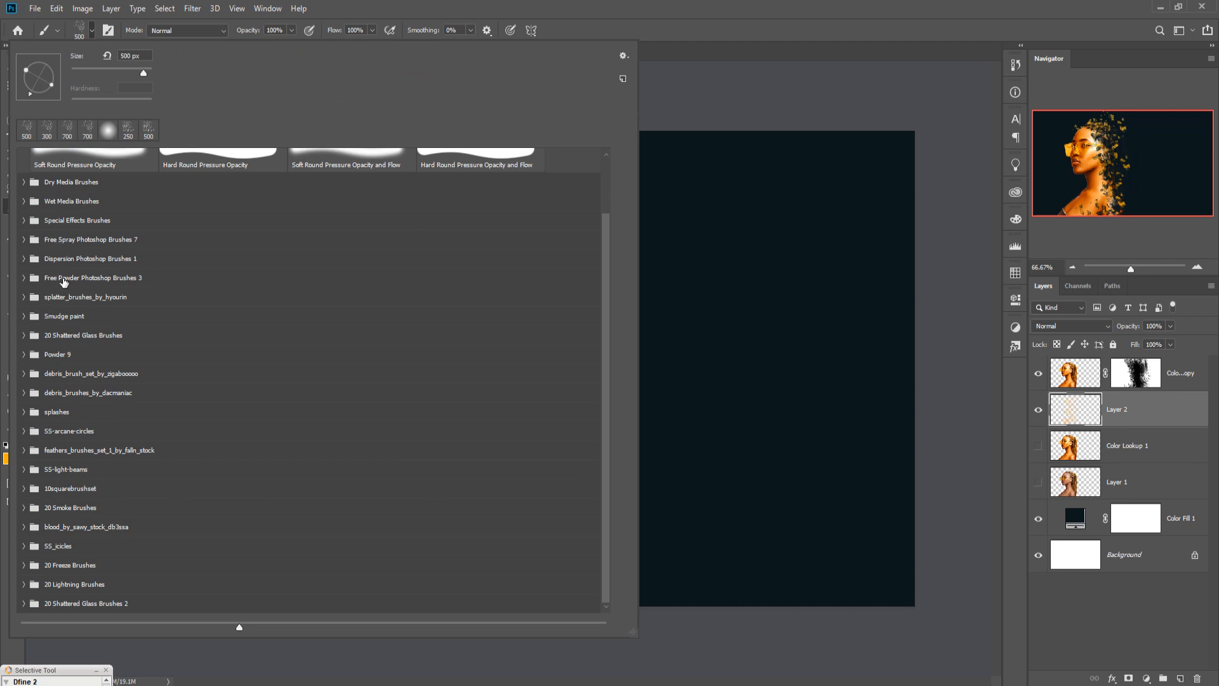
{"action": "left_click", "coordinate": [24, 373]}
{"action": "left_click", "coordinate": [353, 439]}
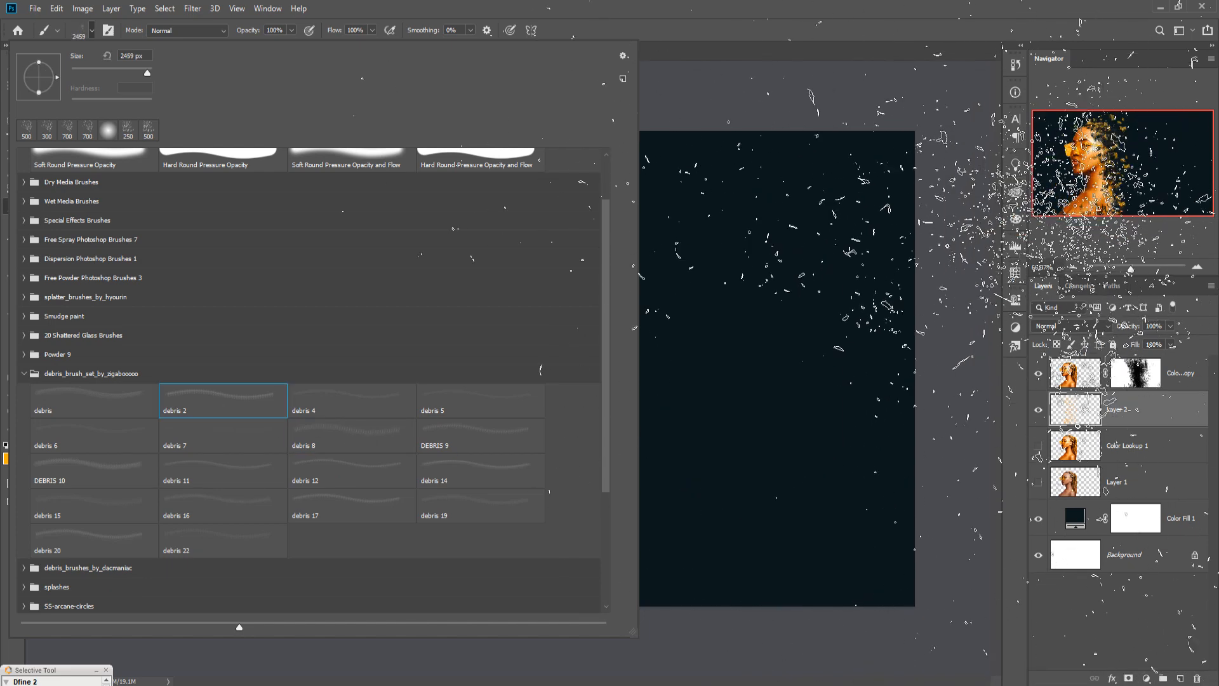
{"action": "left_click", "coordinate": [675, 6]}
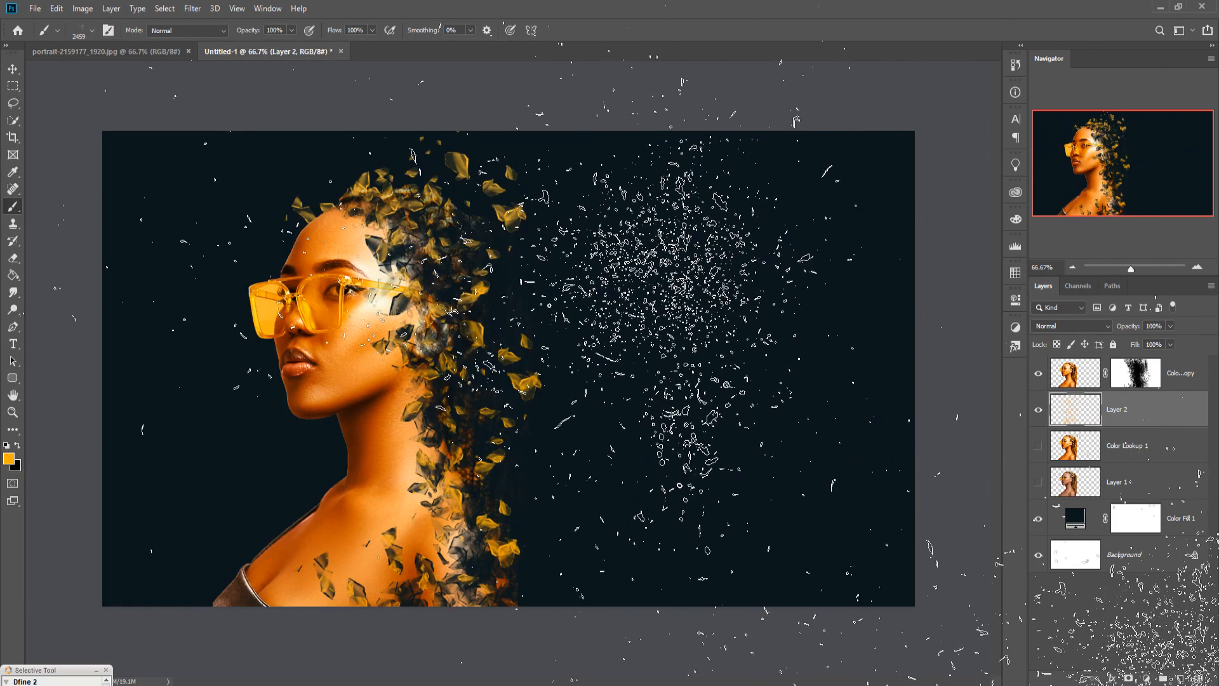
Step: Reduce the debris brush to 2100 px and rotate its tip
{"action": "key", "text": "["}
{"action": "key", "text": "["}
{"action": "key", "text": "["}
{"action": "key", "text": "["}
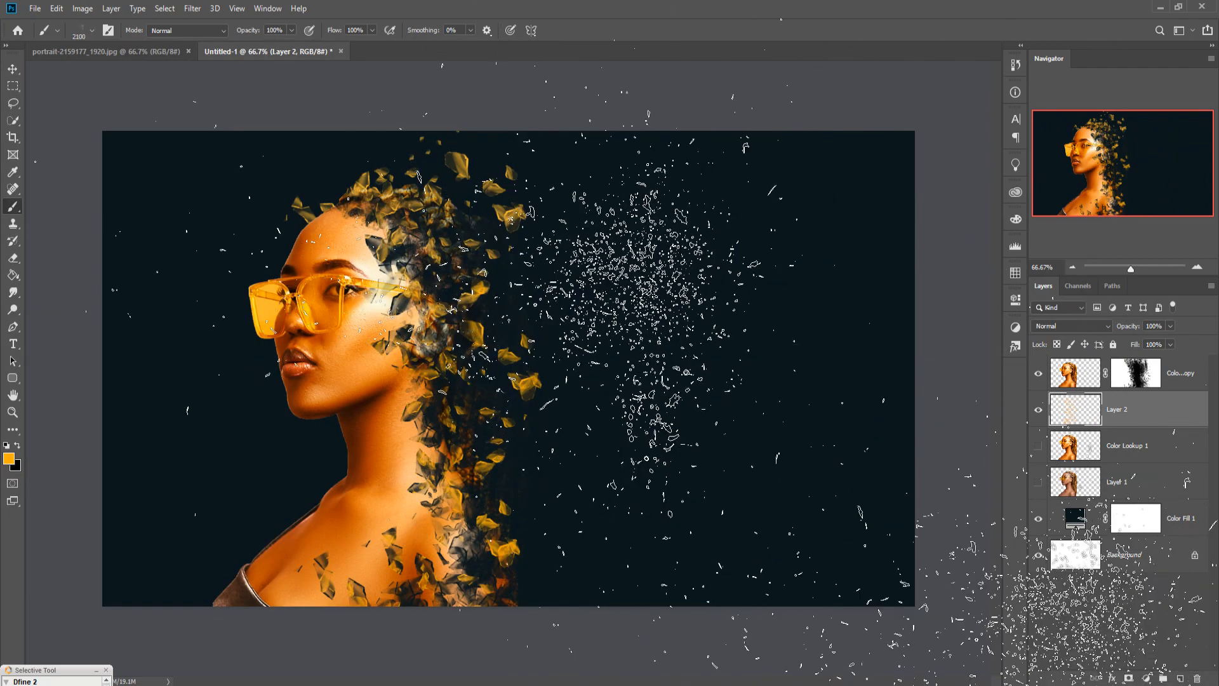
{"action": "right_click", "coordinate": [488, 272]}
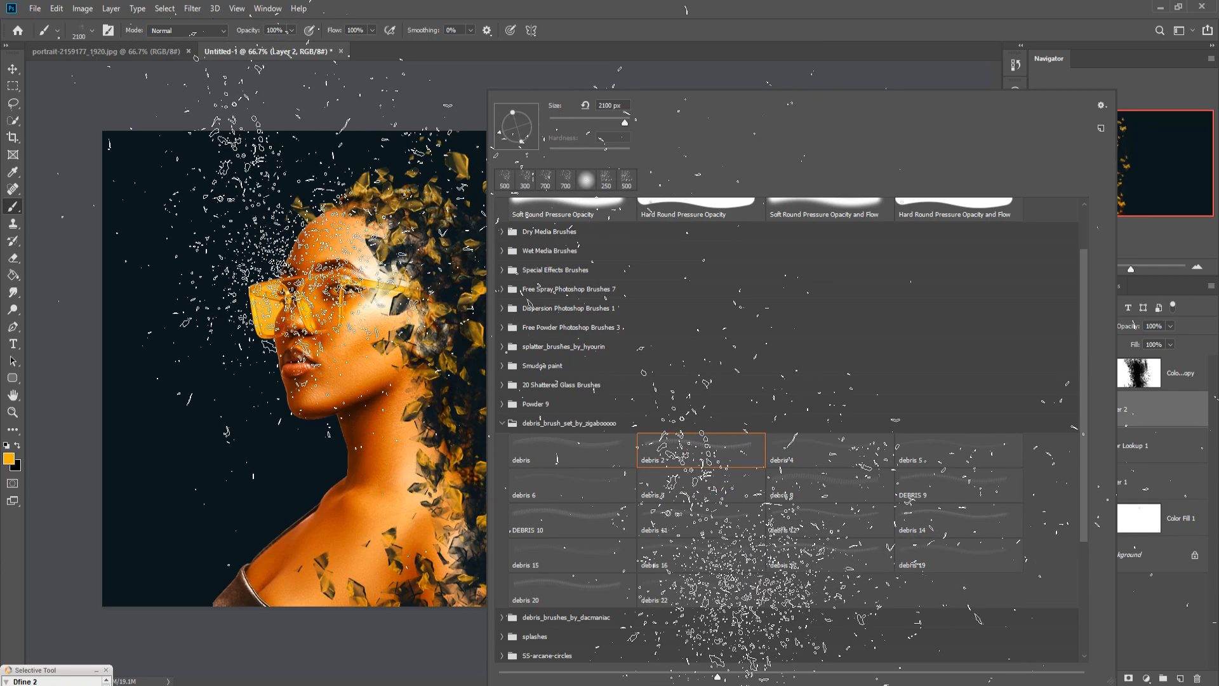
{"action": "left_click", "coordinate": [681, 42]}
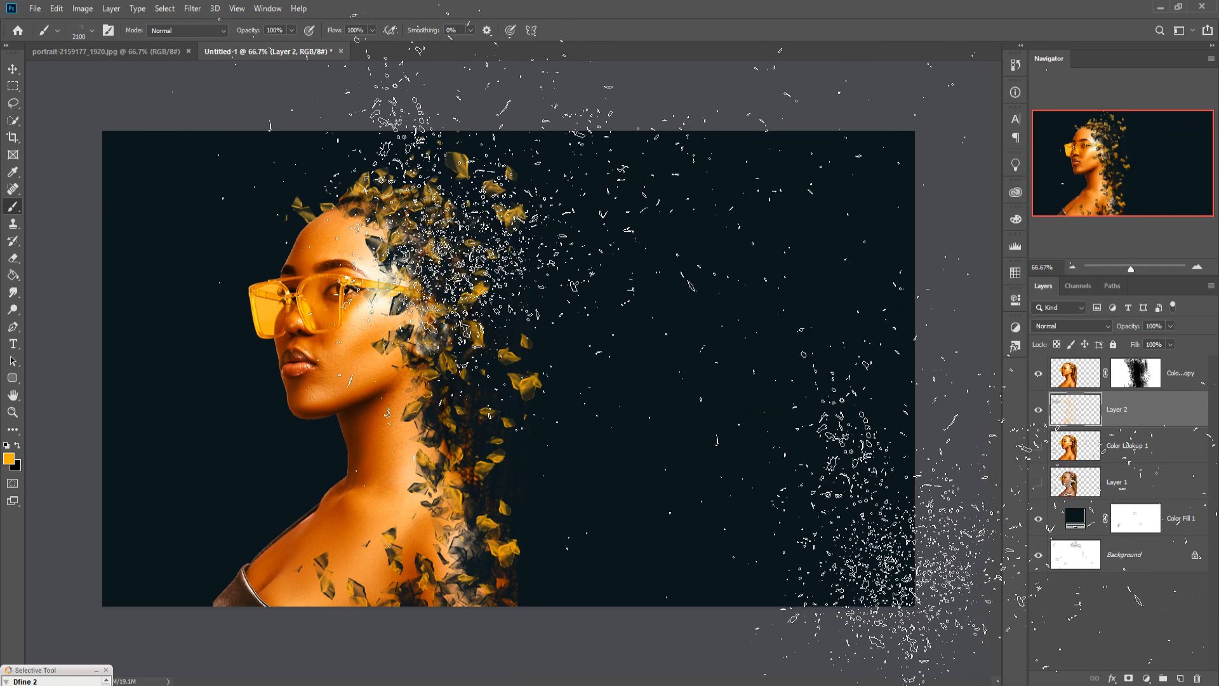
Step: Stamp orange debris around the back of the head, reduce the brush to 1700 px and scatter more behind the neck and shoulder
{"action": "key", "text": "bracketleft"}
{"action": "key", "text": "bracketleft"}
{"action": "key", "text": "bracketleft"}
{"action": "key", "text": "bracketleft"}
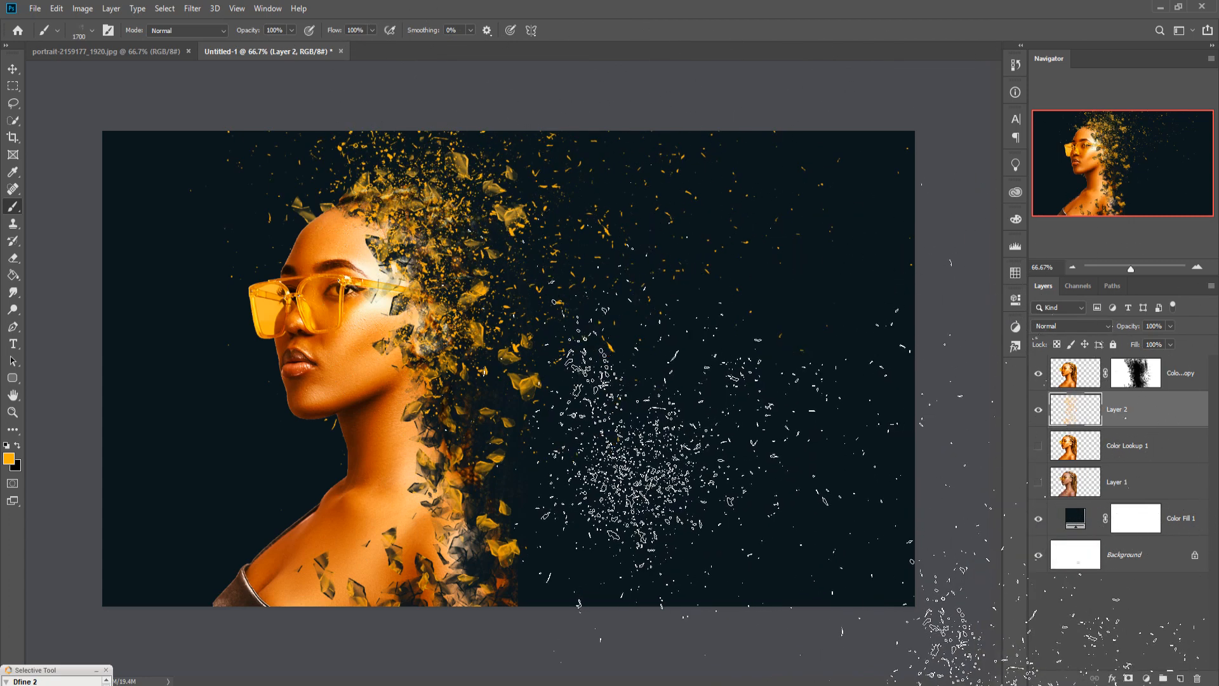
{"action": "left_click", "coordinate": [731, 578]}
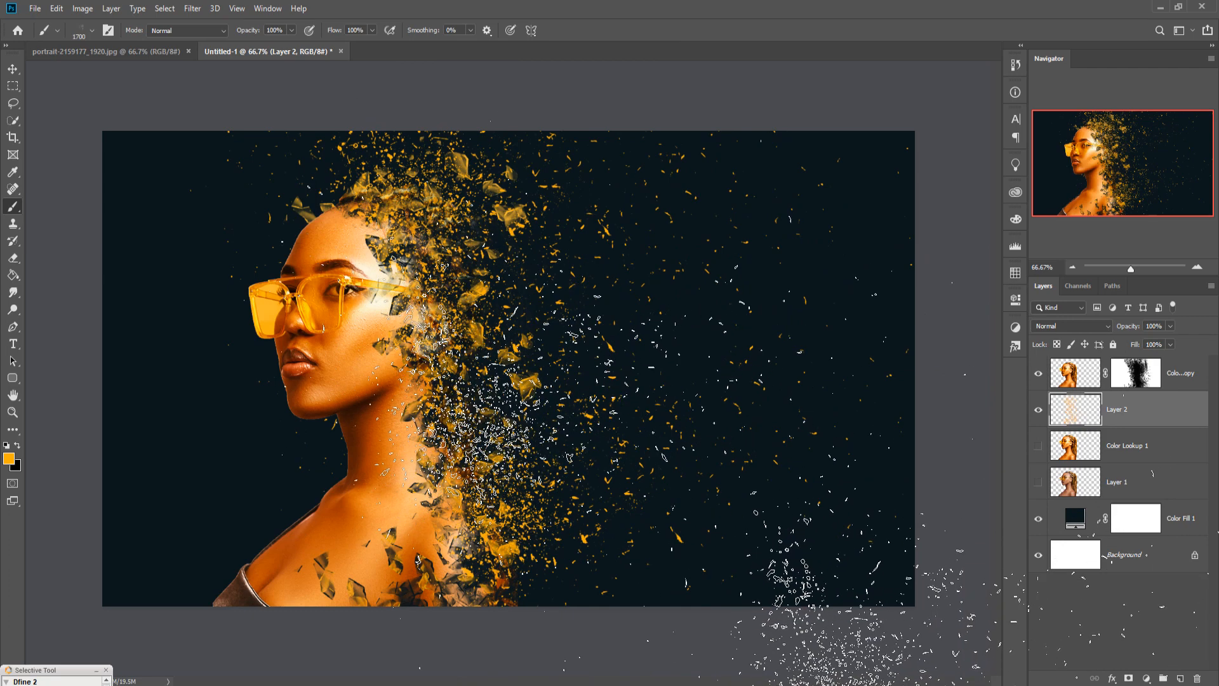
{"action": "left_click", "coordinate": [603, 396]}
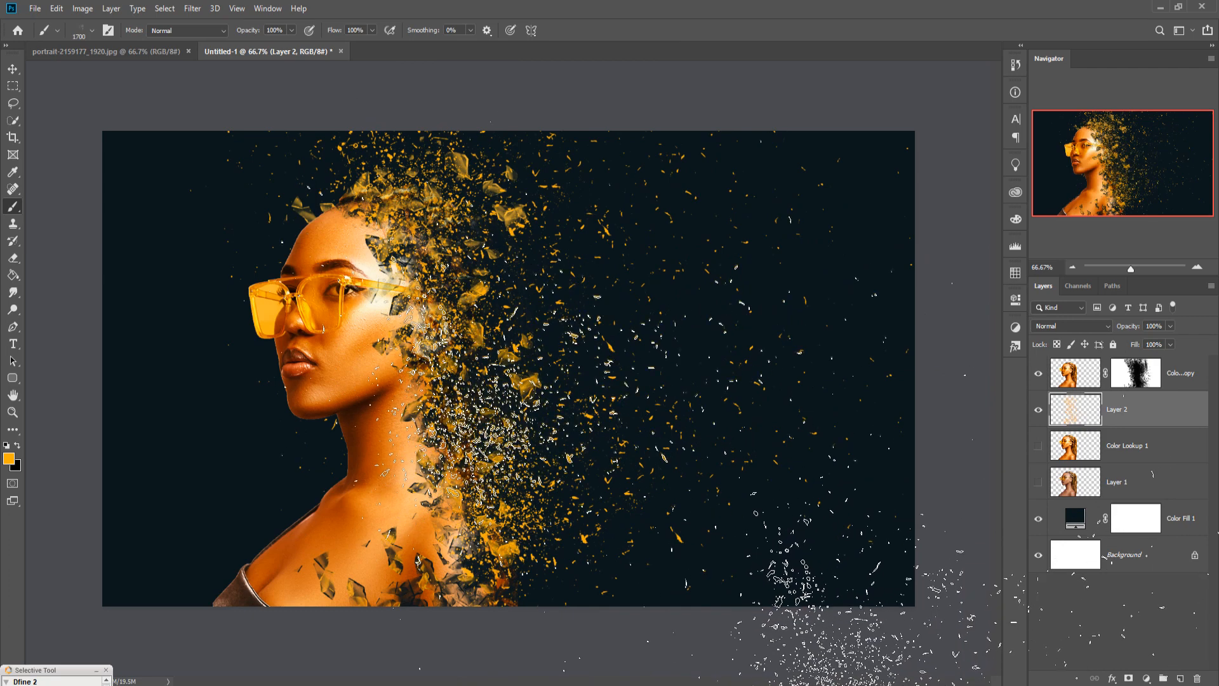
Step: Set the foreground color to yellow #fcf305 and return to the Brush tool
{"action": "left_click", "coordinate": [8, 457]}
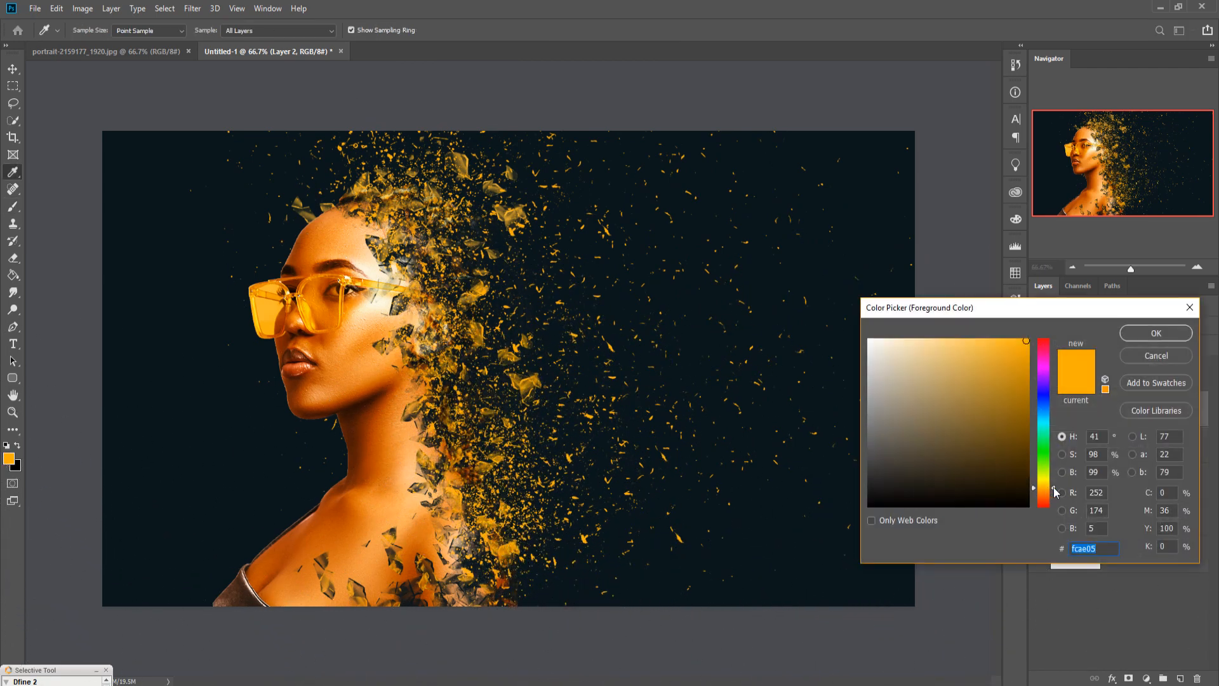
{"action": "left_click_drag", "start_coordinate": [1054, 492], "coordinate": [1053, 483]}
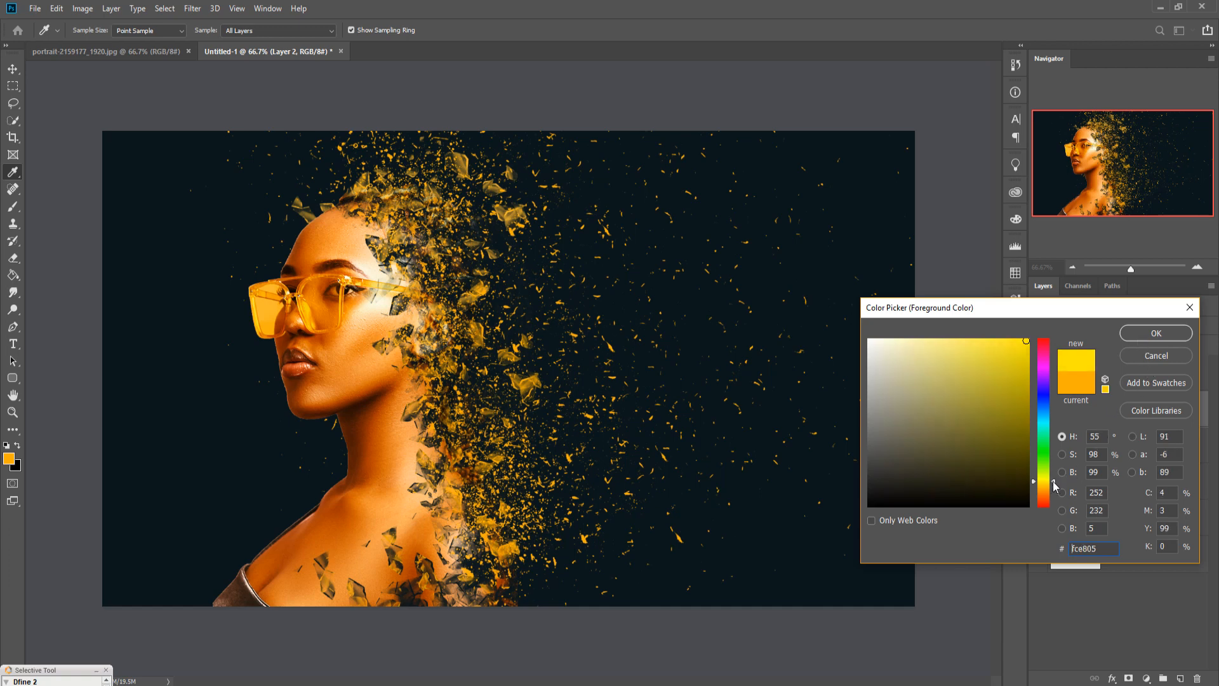
{"action": "left_click_drag", "start_coordinate": [1054, 481], "coordinate": [1056, 484]}
{"action": "left_click", "coordinate": [1144, 335]}
{"action": "key", "text": "b"}
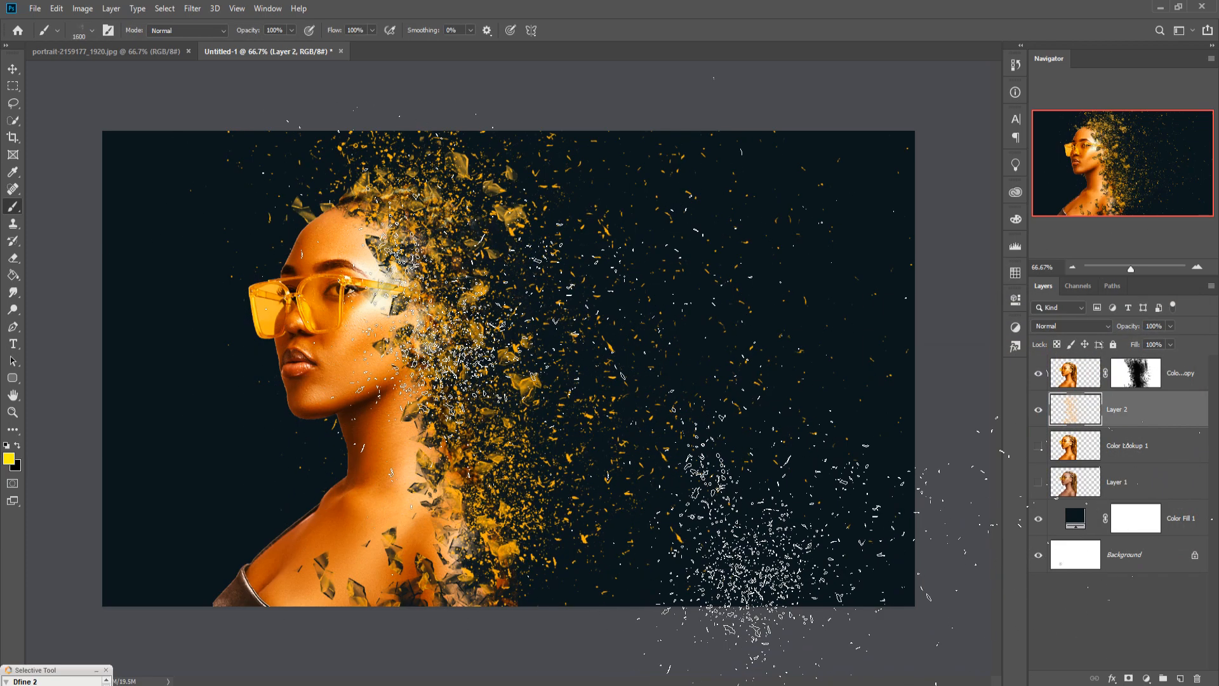
Step: Reduce the debris brush to 1100 px and stamp yellow debris over the braids and behind the neck and shoulder
{"action": "key", "text": "bracketleft"}
{"action": "key", "text": "bracketleft"}
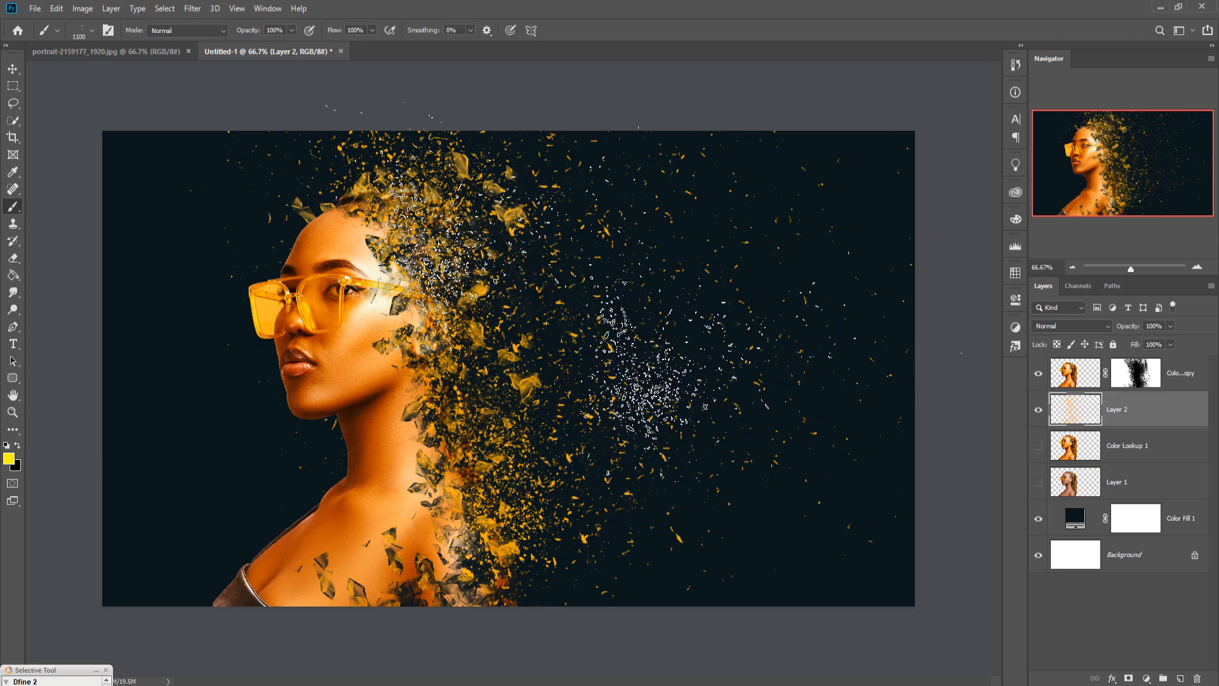
{"action": "key", "text": "bracketleft"}
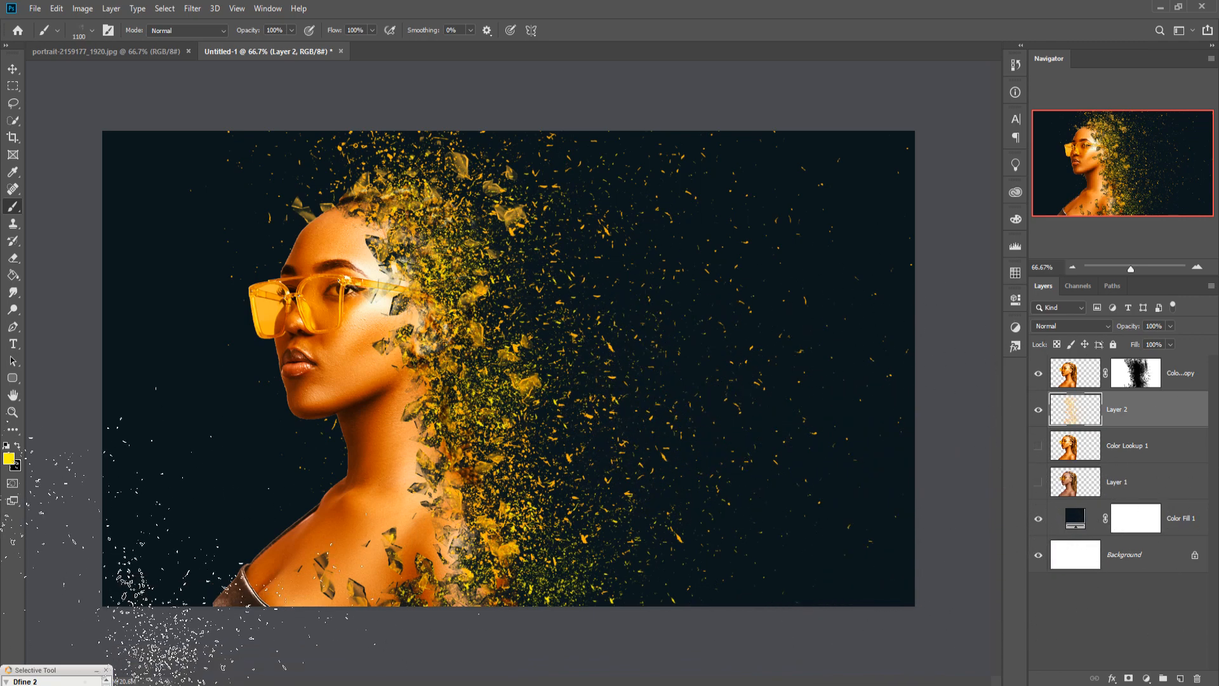
Step: Rotate the tip of the 1100 px debris 2 brush to a new angle
{"action": "left_click", "coordinate": [91, 35]}
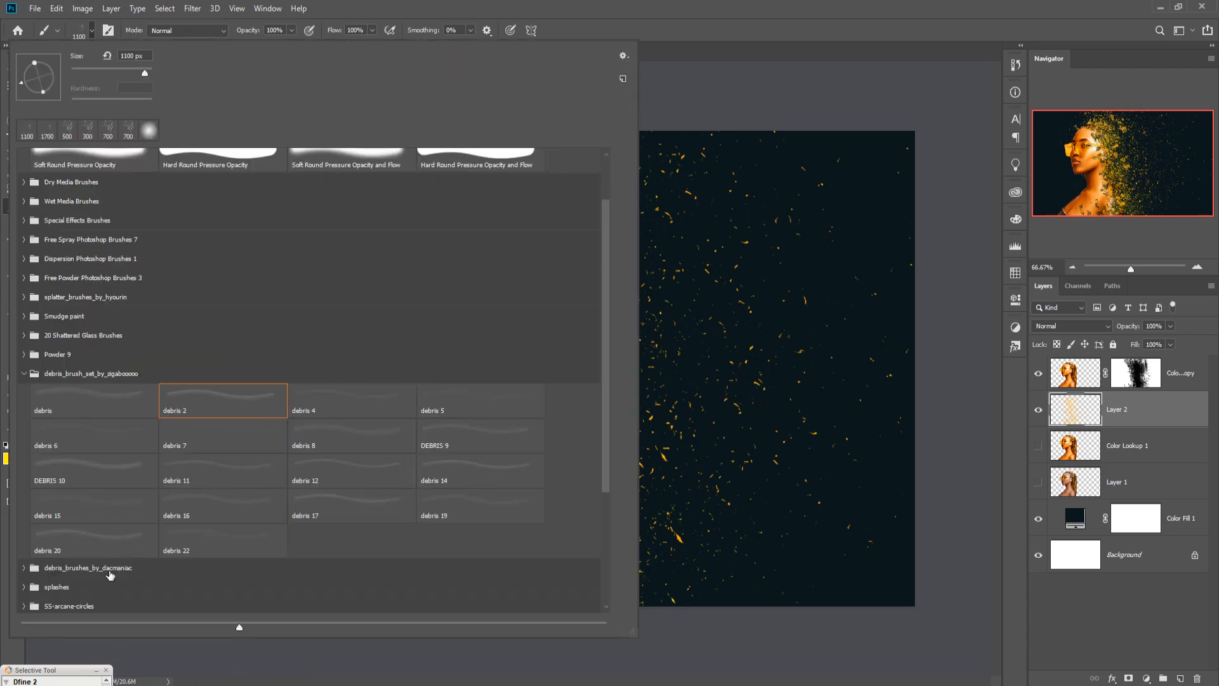
{"action": "left_click", "coordinate": [636, 9]}
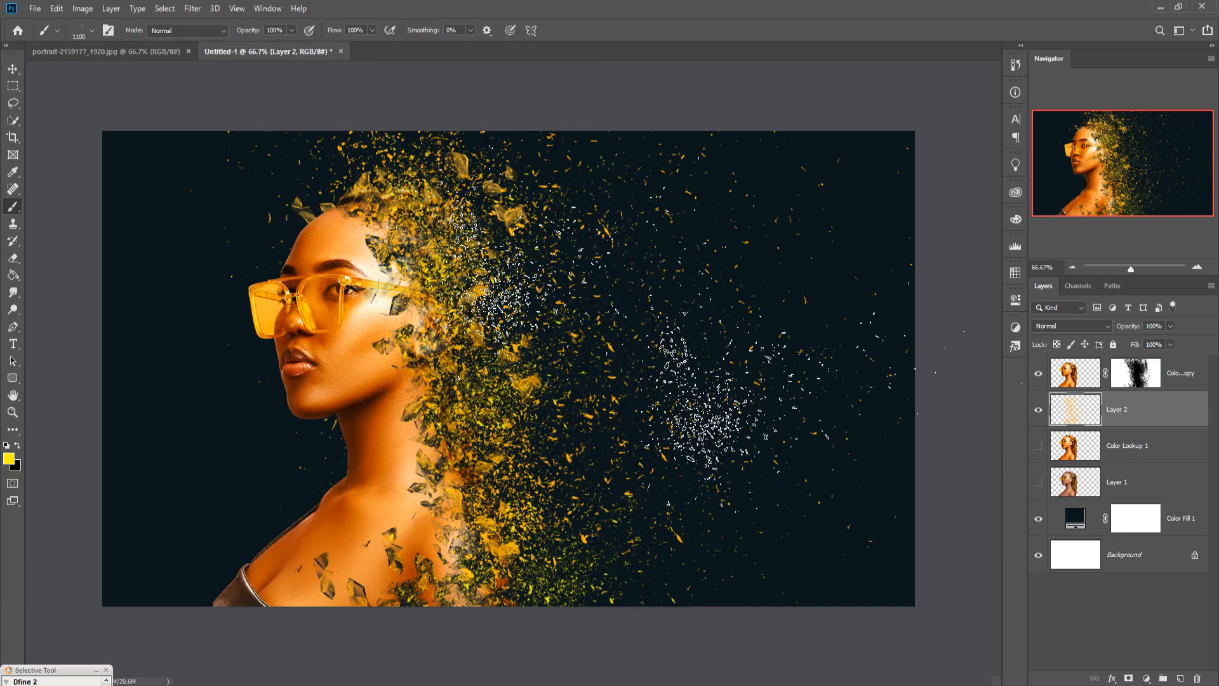
{"action": "right_click", "coordinate": [616, 130]}
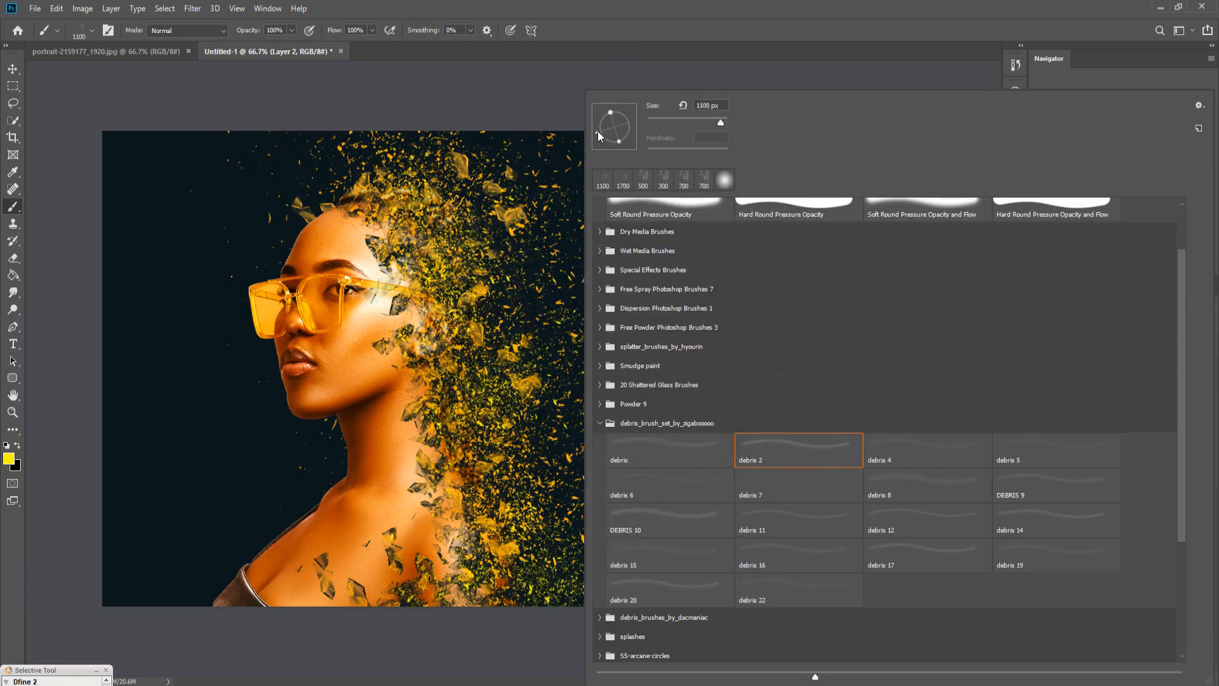
{"action": "left_click", "coordinate": [650, 2]}
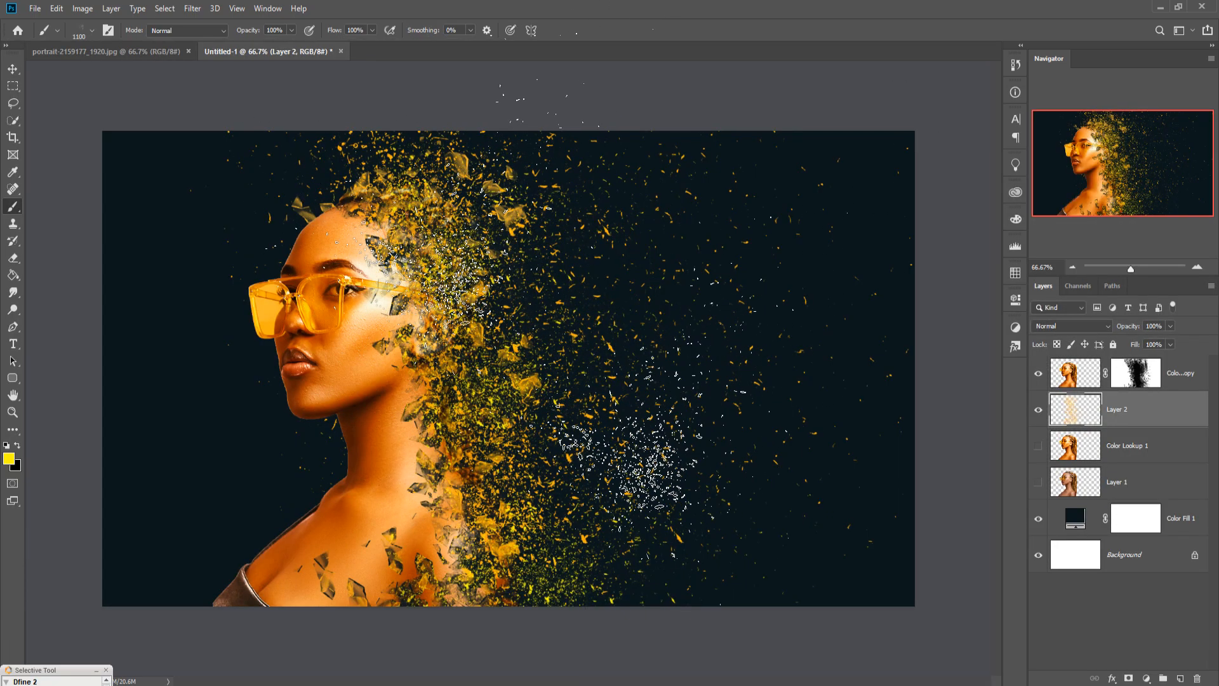
Step: Set the foreground color to orange #fc9005 and stamp debris over the back of the head and upper braids
{"action": "left_click", "coordinate": [9, 458]}
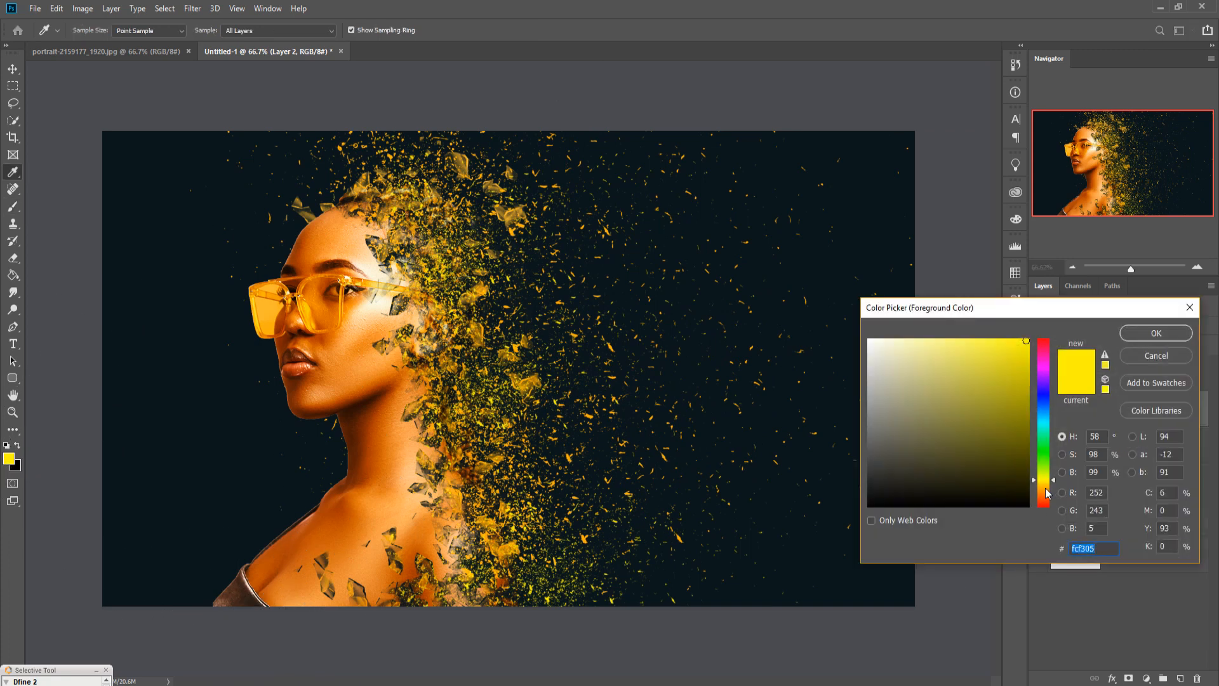
{"action": "left_click_drag", "start_coordinate": [1054, 481], "coordinate": [1055, 490]}
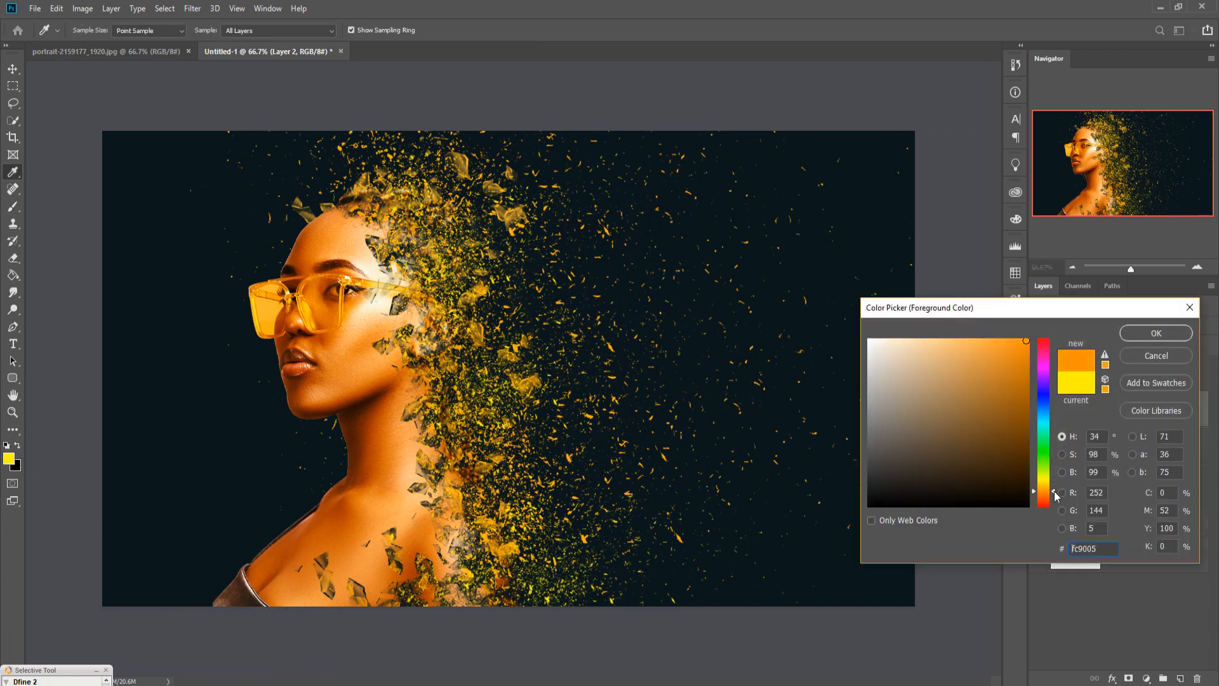
{"action": "left_click", "coordinate": [1156, 333]}
{"action": "key", "text": "b"}
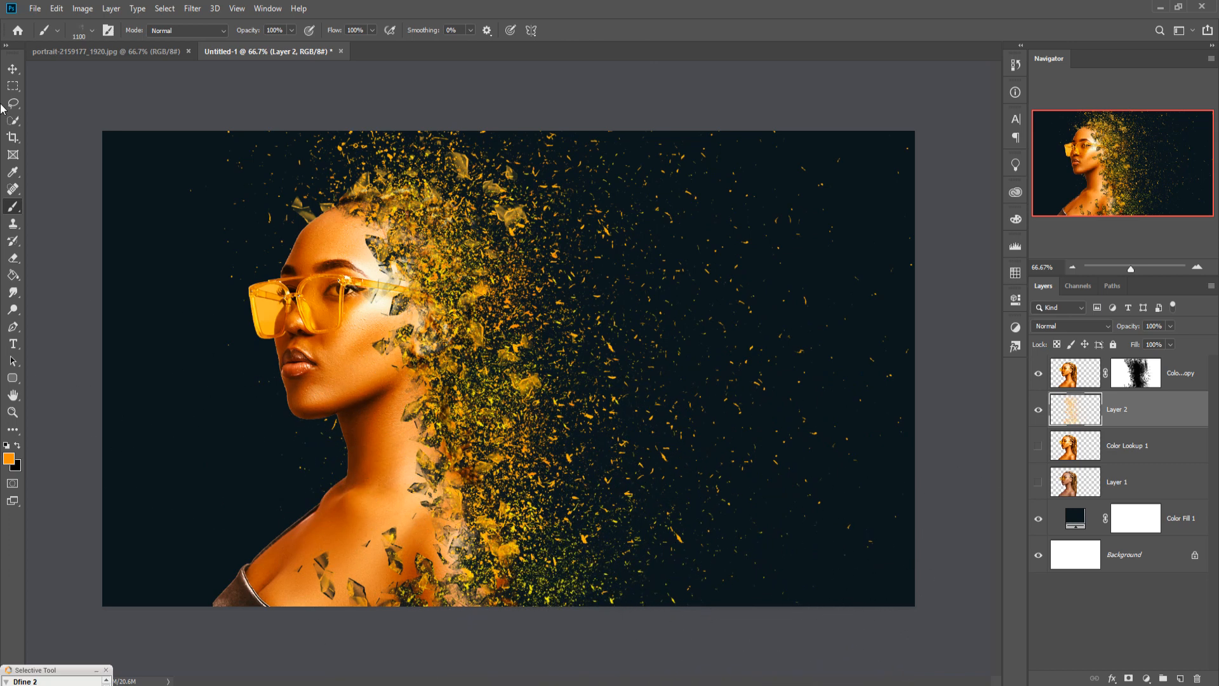
Step: Add an empty layer directly above Color Lookup 1, beneath Layer 2
{"action": "left_click", "coordinate": [13, 73]}
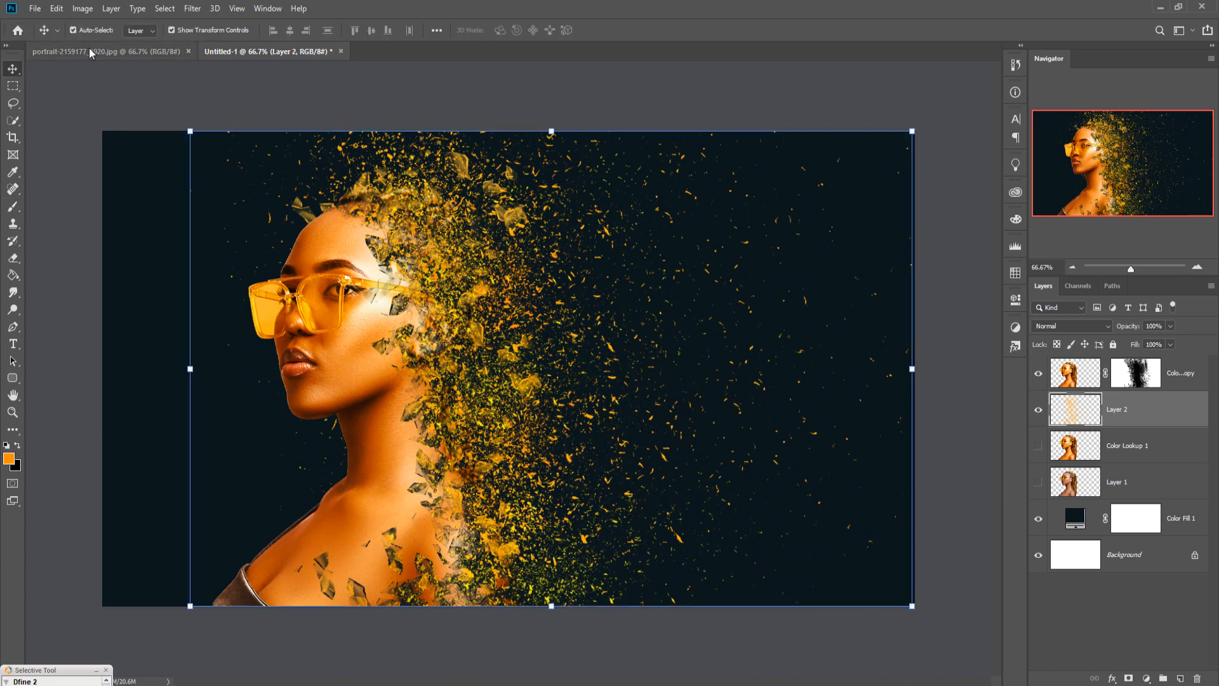
{"action": "left_click", "coordinate": [1160, 446]}
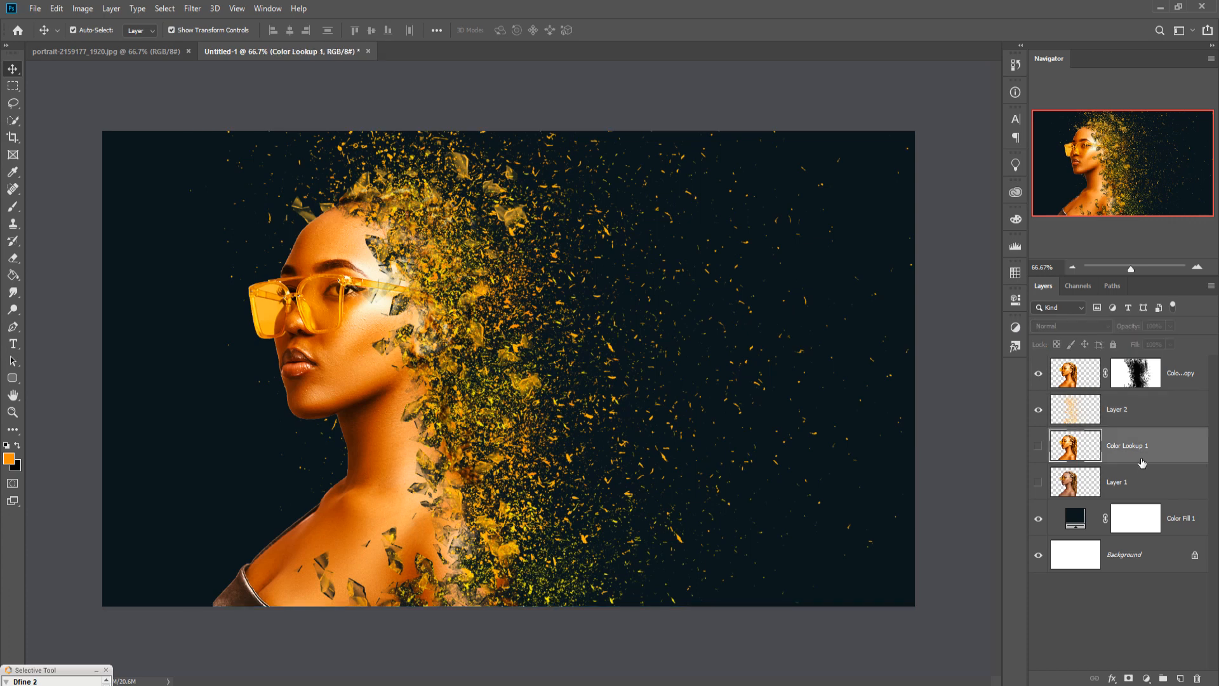
{"action": "left_click", "coordinate": [1180, 678]}
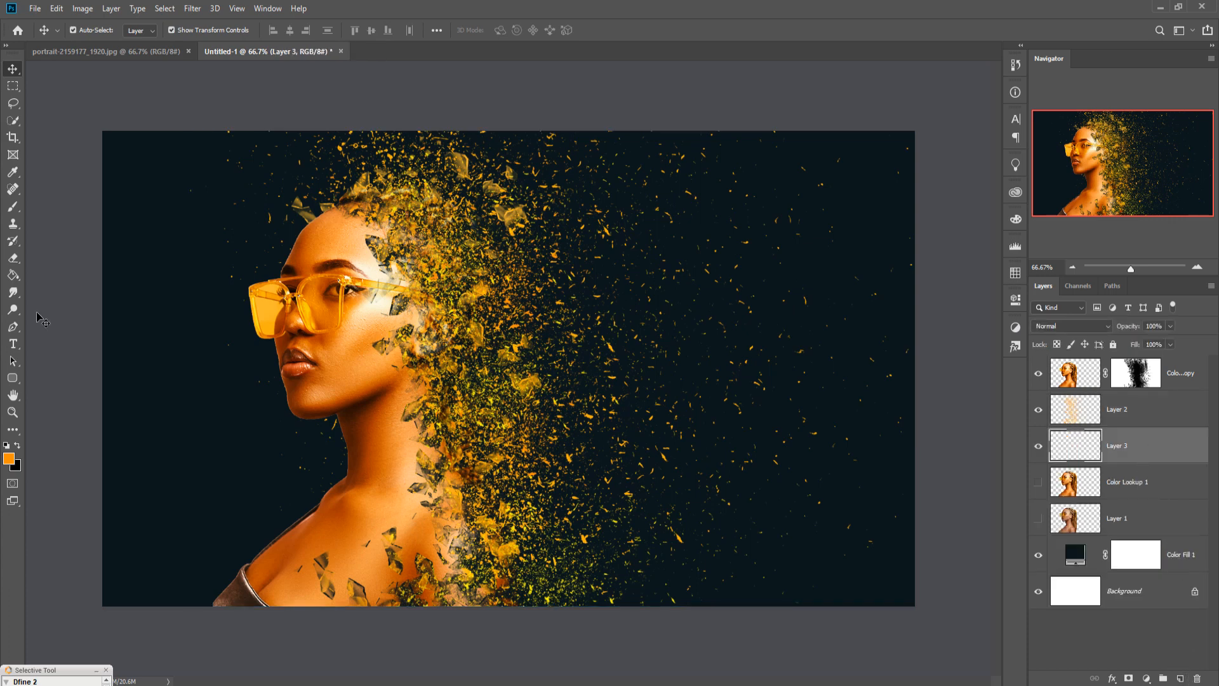
Step: Choose the Shattered Glass 15 brush from the 20 Shattered Glass Brushes 2 set for painting on Layer 3
{"action": "left_click", "coordinate": [13, 207]}
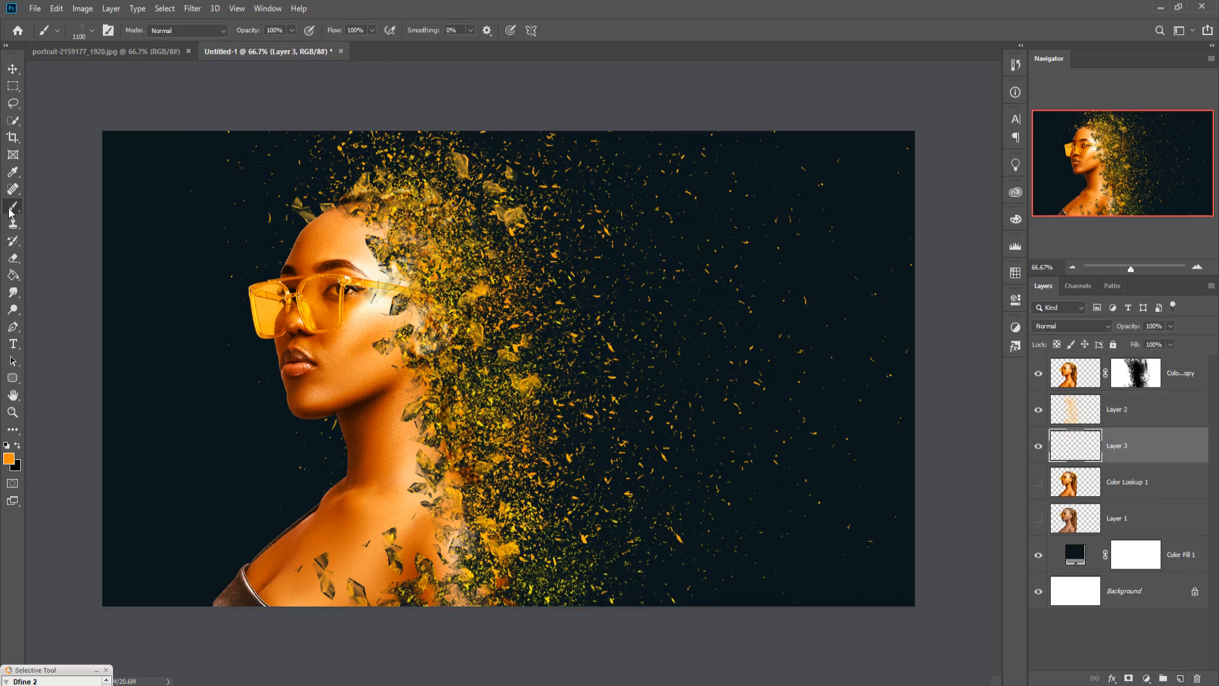
{"action": "left_click", "coordinate": [92, 30]}
{"action": "left_click", "coordinate": [24, 374]}
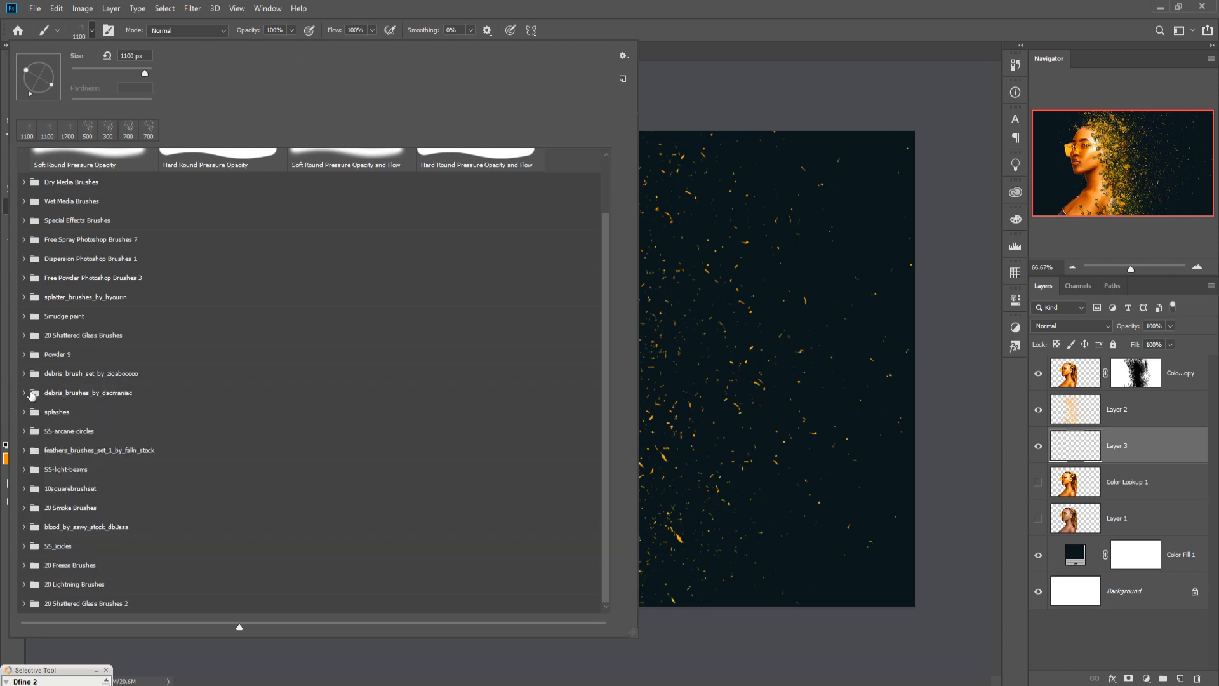
{"action": "left_click", "coordinate": [24, 604]}
{"action": "scroll", "coordinate": [177, 550], "scroll_direction": "down", "scroll_amount": 3}
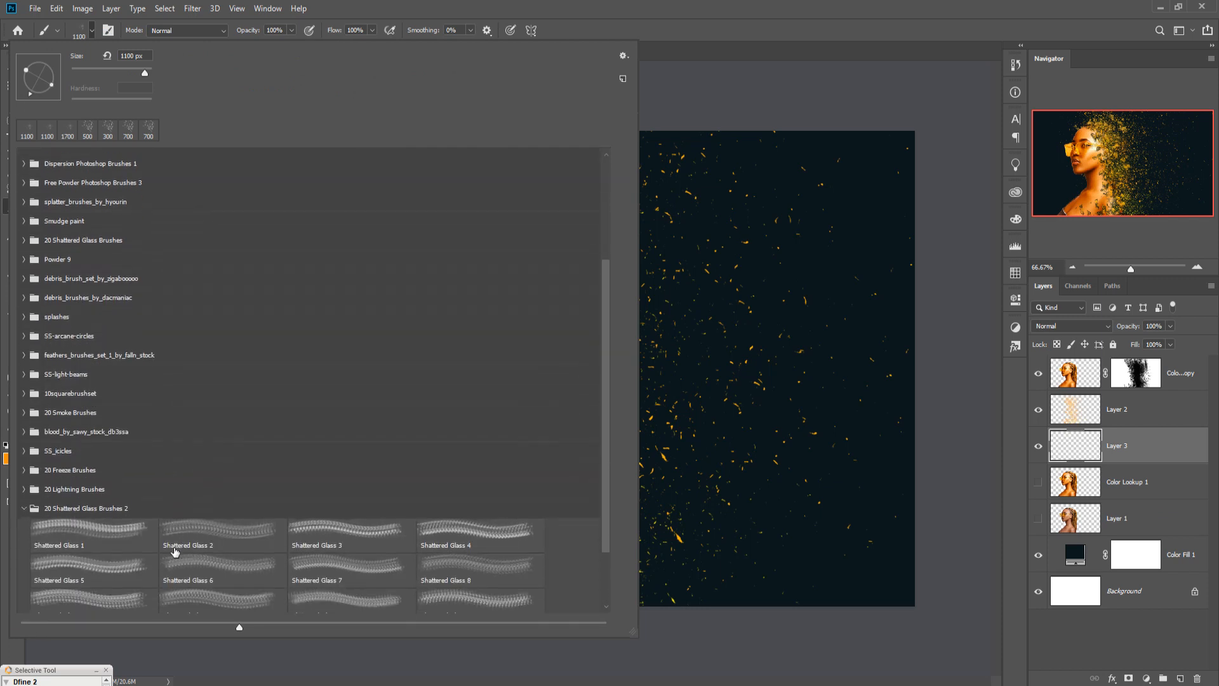
{"action": "left_click", "coordinate": [242, 521]}
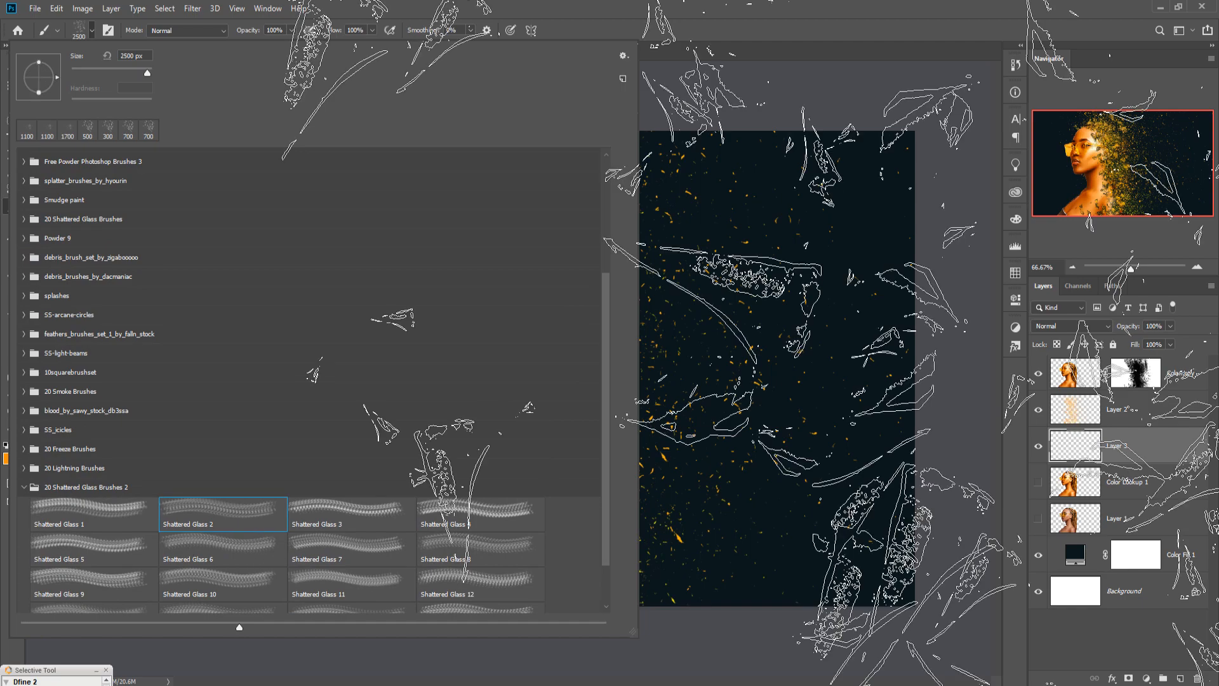
{"action": "left_click", "coordinate": [346, 519]}
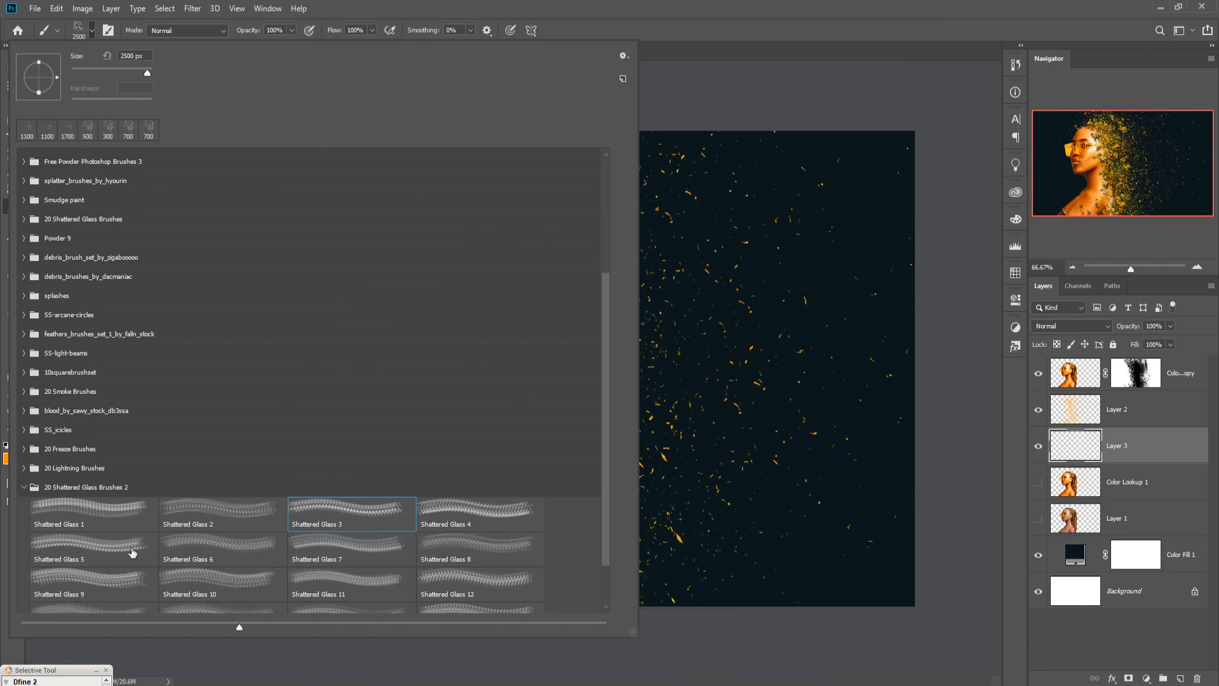
{"action": "left_click", "coordinate": [132, 552]}
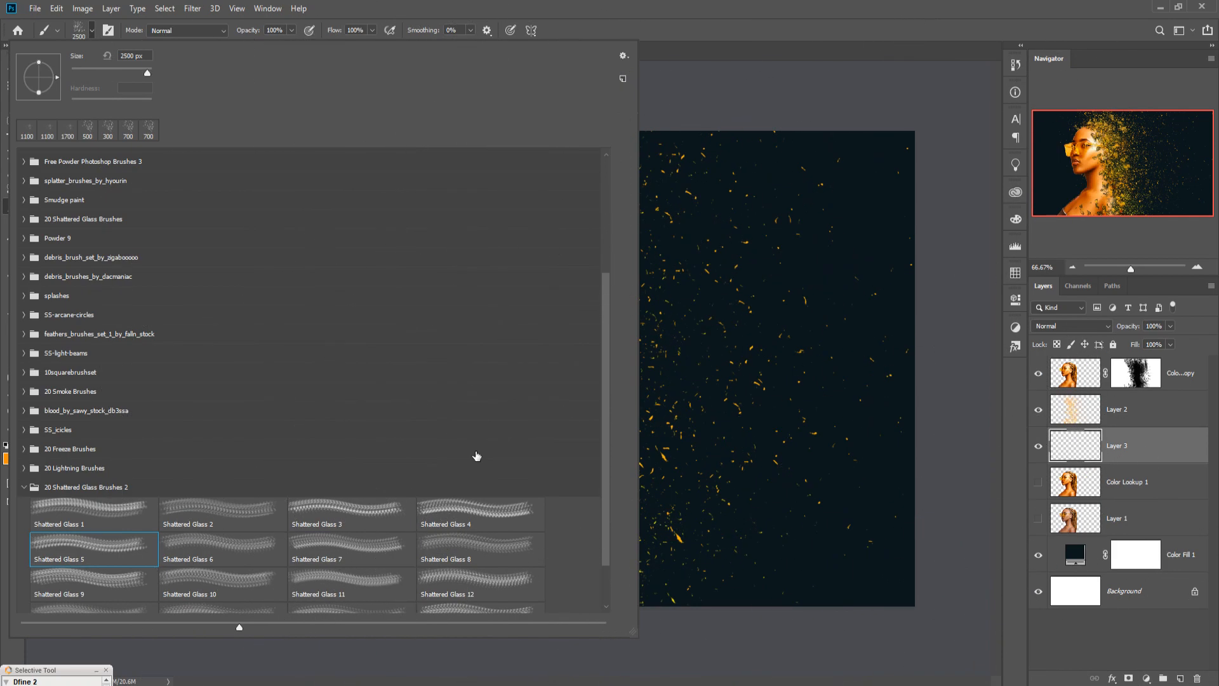
{"action": "left_click", "coordinate": [462, 584]}
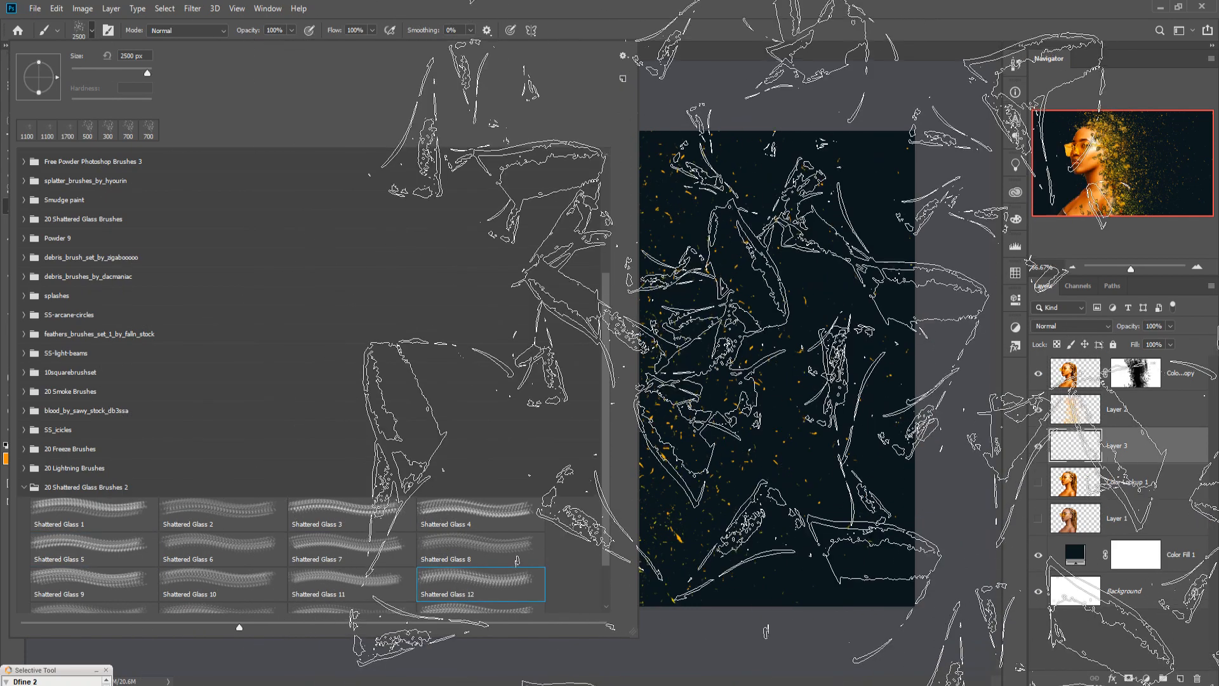
{"action": "scroll", "coordinate": [481, 360], "scroll_direction": "down", "scroll_amount": 3}
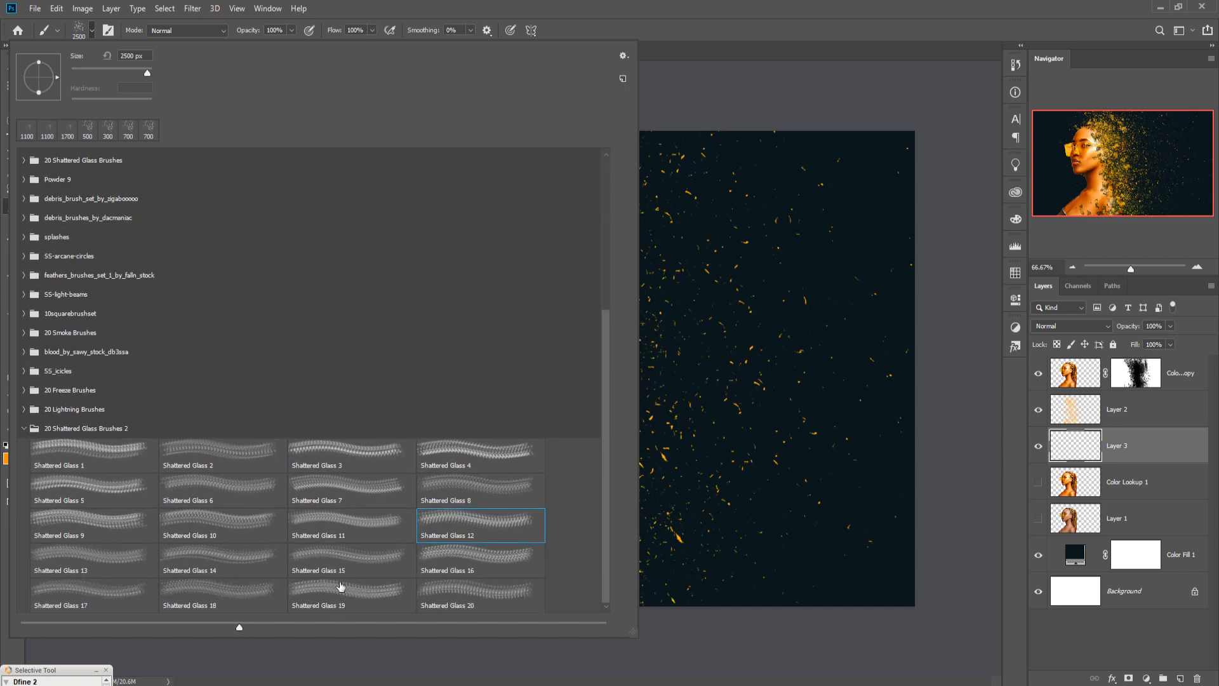
{"action": "left_click", "coordinate": [358, 562]}
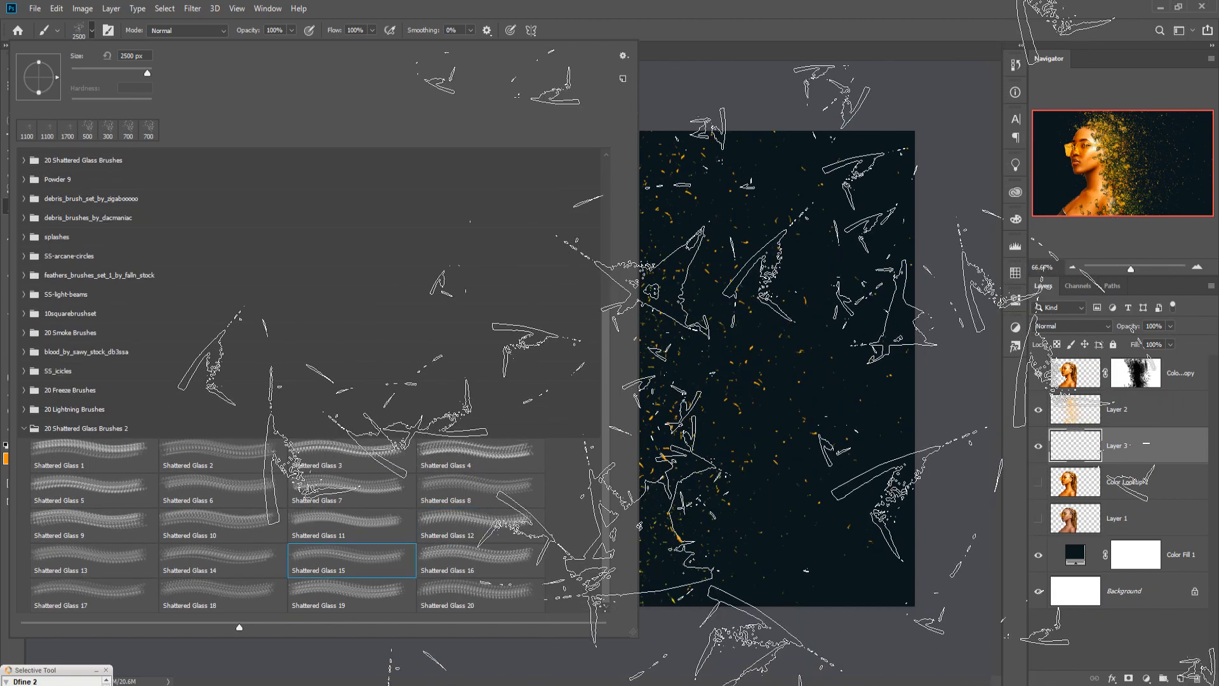
Step: Reduce the shattered glass brush to 1000 px
{"action": "left_click", "coordinate": [822, 6]}
{"action": "key", "text": "["}
{"action": "key", "text": "["}
{"action": "key", "text": "["}
{"action": "key", "text": "["}
{"action": "key", "text": "["}
{"action": "key", "text": "["}
{"action": "key", "text": "["}
{"action": "key", "text": "["}
{"action": "key", "text": "["}
{"action": "key", "text": "["}
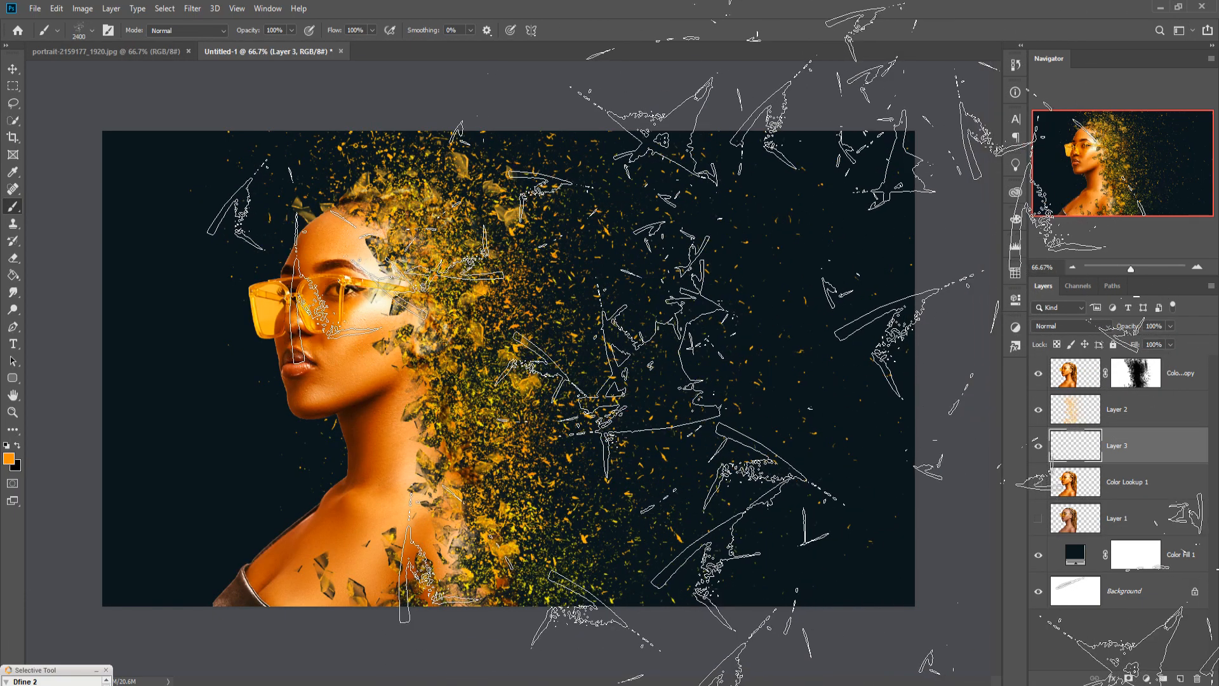
{"action": "key", "text": "["}
{"action": "key", "text": "["}
{"action": "key", "text": "["}
{"action": "key", "text": "["}
{"action": "key", "text": "["}
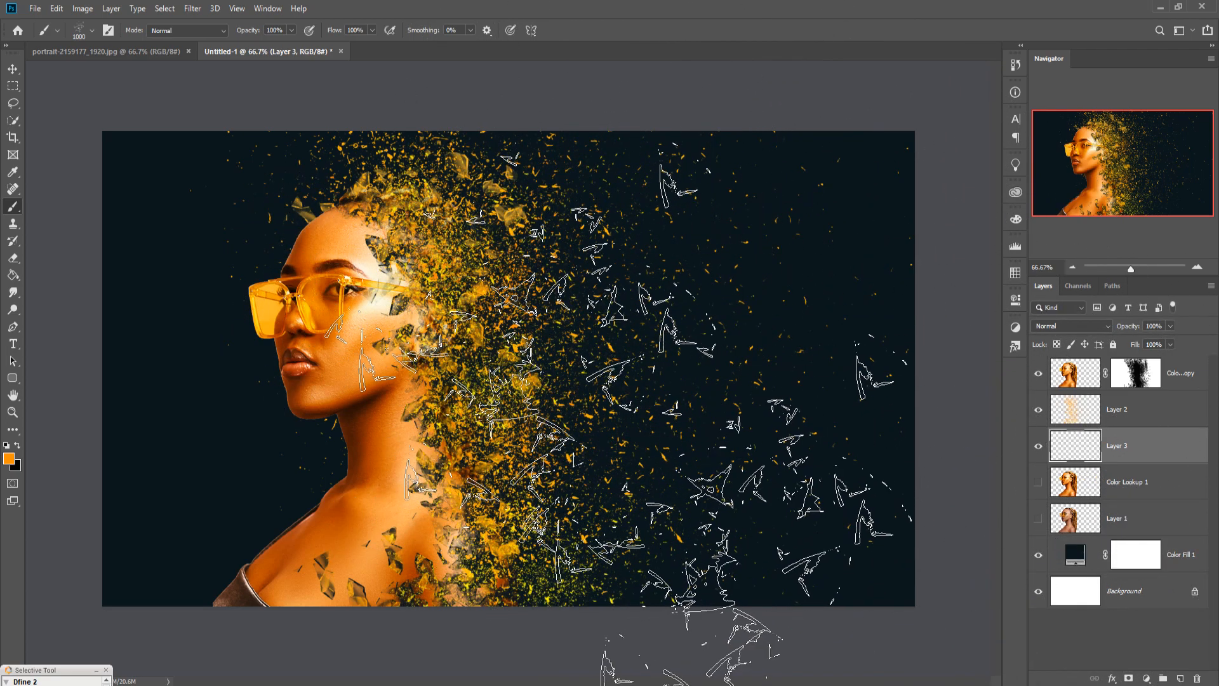
Step: Sample orange #f3a142 from the cheek as foreground color and stamp glass shards behind the head and neck
{"action": "left_click", "coordinate": [8, 458]}
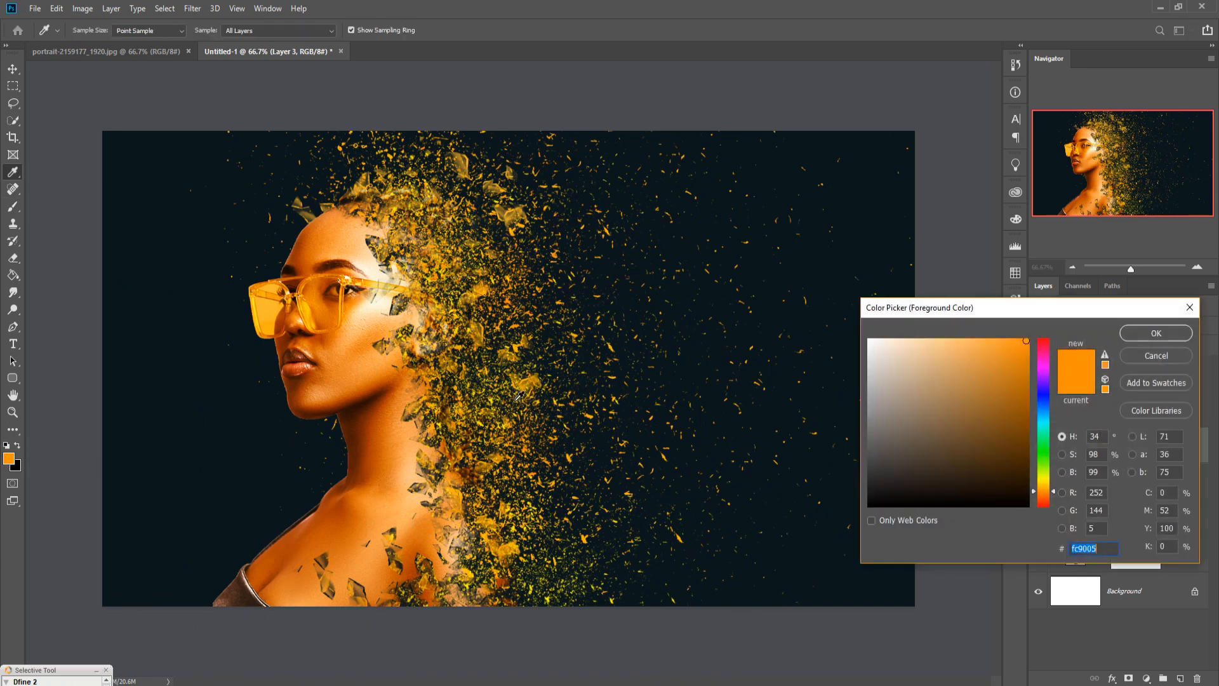
{"action": "left_click", "coordinate": [356, 360]}
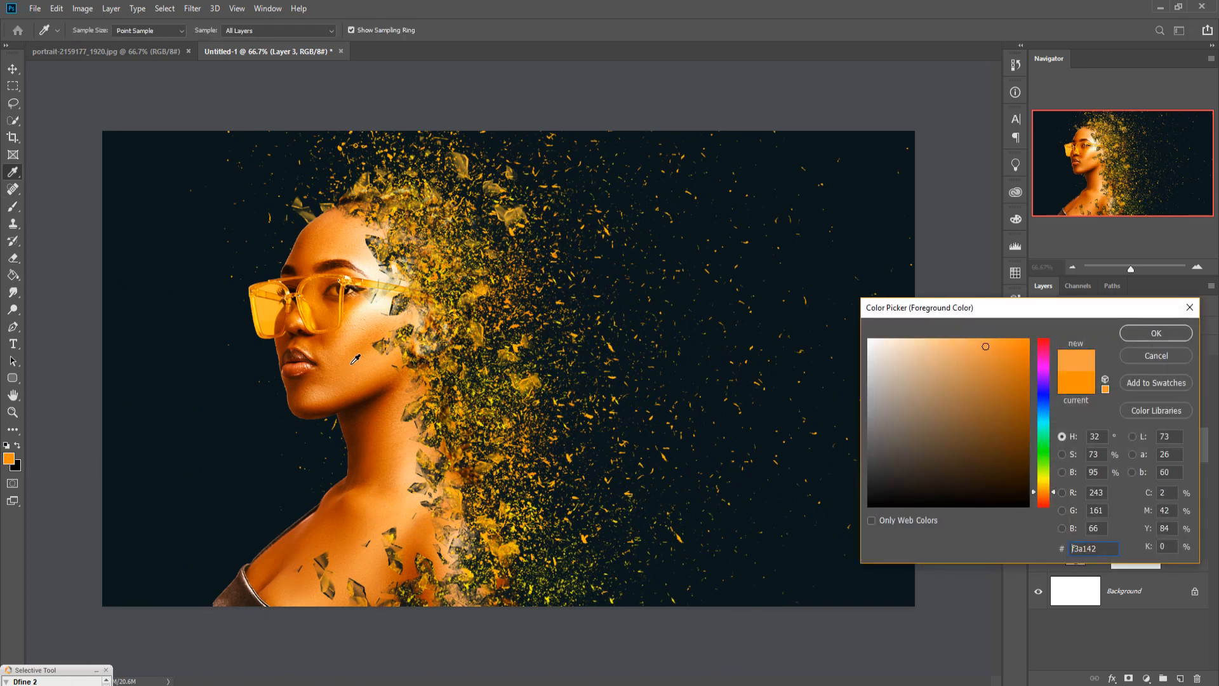
{"action": "left_click", "coordinate": [1153, 334]}
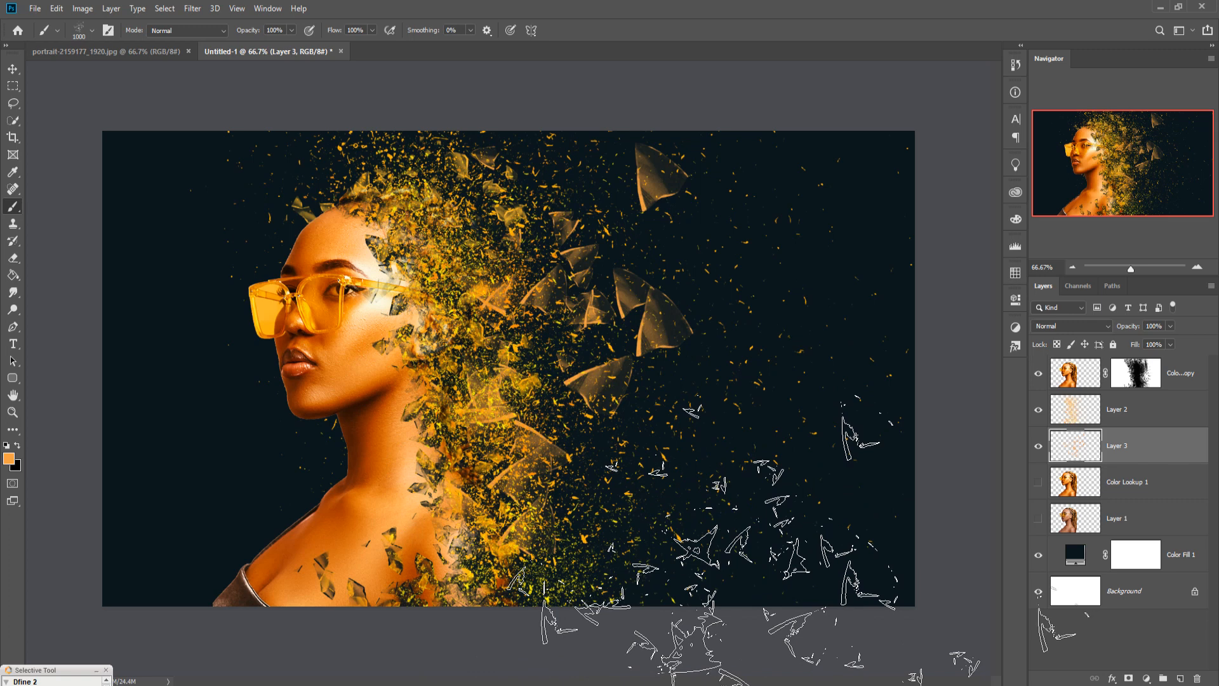
Step: Set the foreground color to yellow #f3cb42, try a glass stamp over the orange shards on Layer 3 and undo that stamp
{"action": "left_click", "coordinate": [10, 462]}
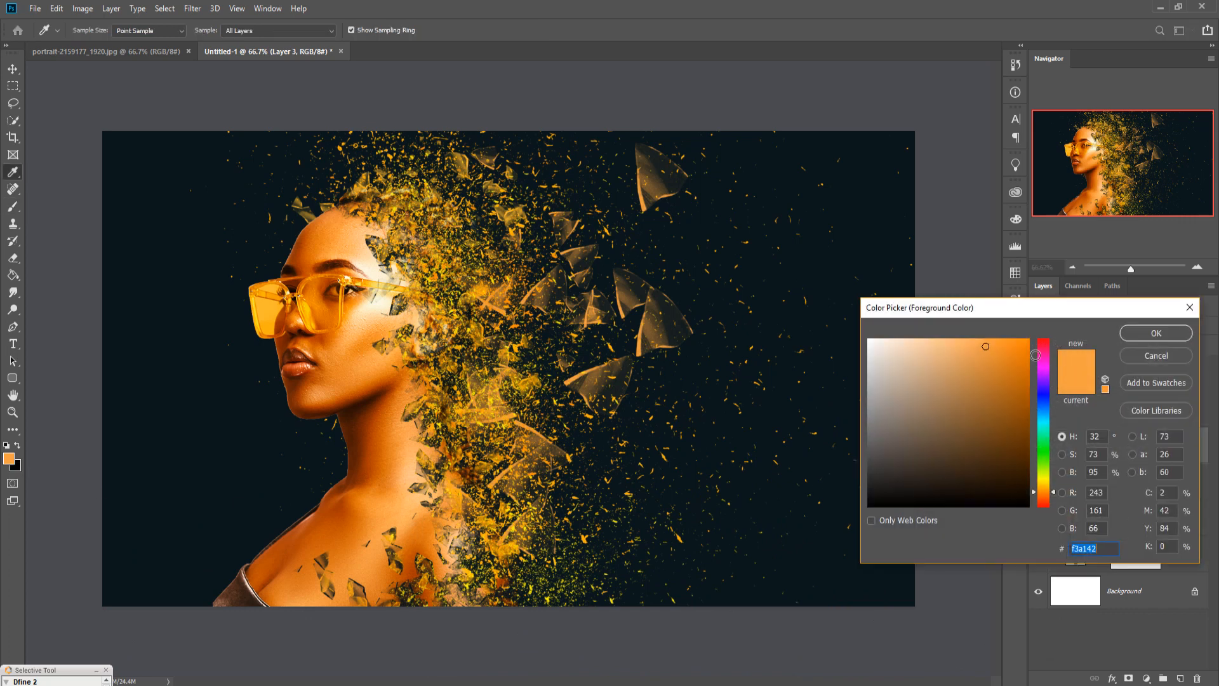
{"action": "left_click", "coordinate": [1046, 482]}
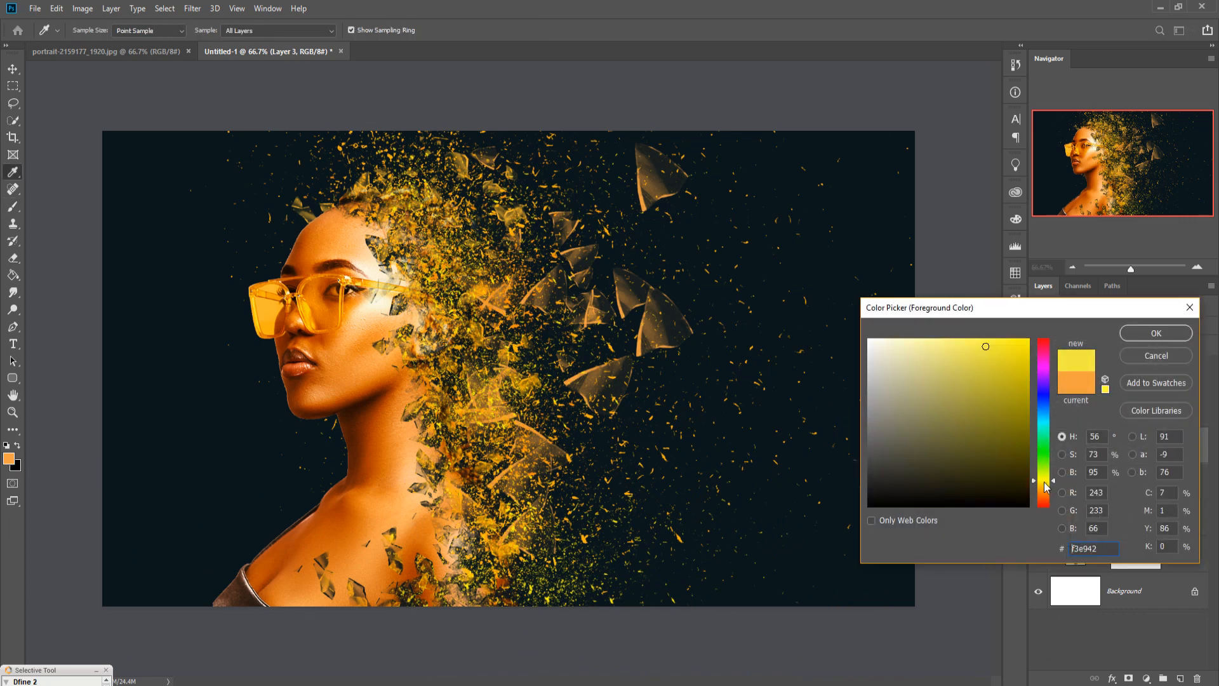
{"action": "left_click_drag", "start_coordinate": [1044, 481], "coordinate": [1044, 485]}
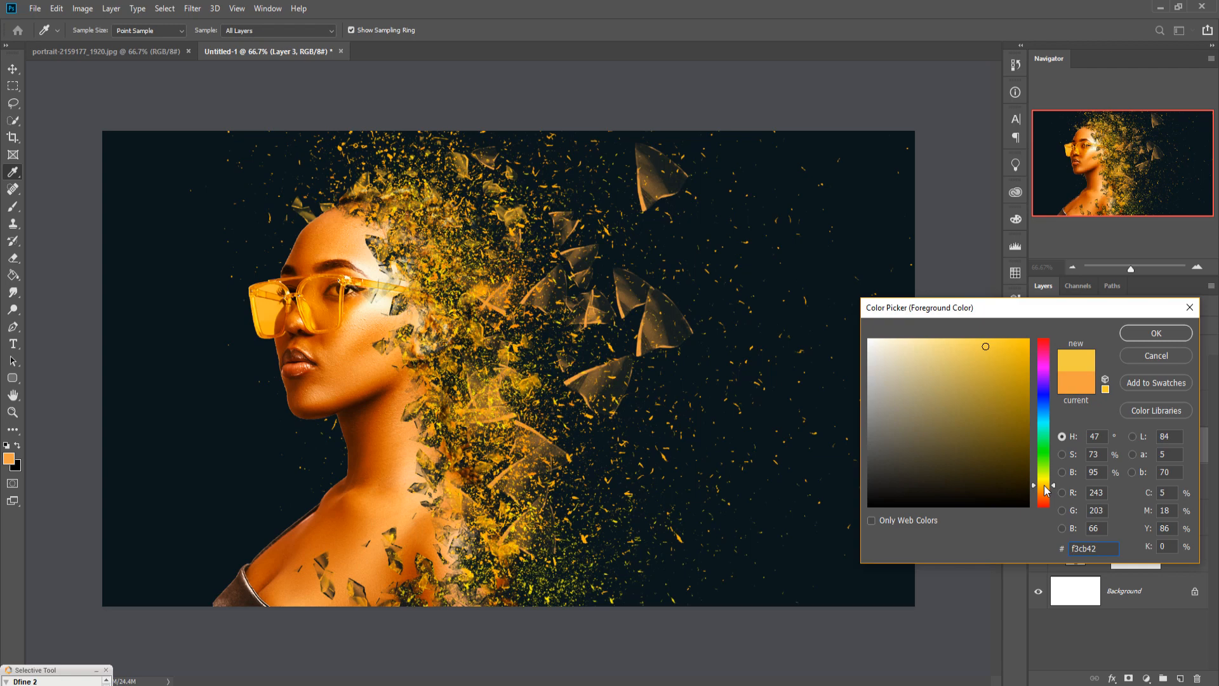
{"action": "left_click", "coordinate": [1135, 335]}
{"action": "key", "text": "b"}
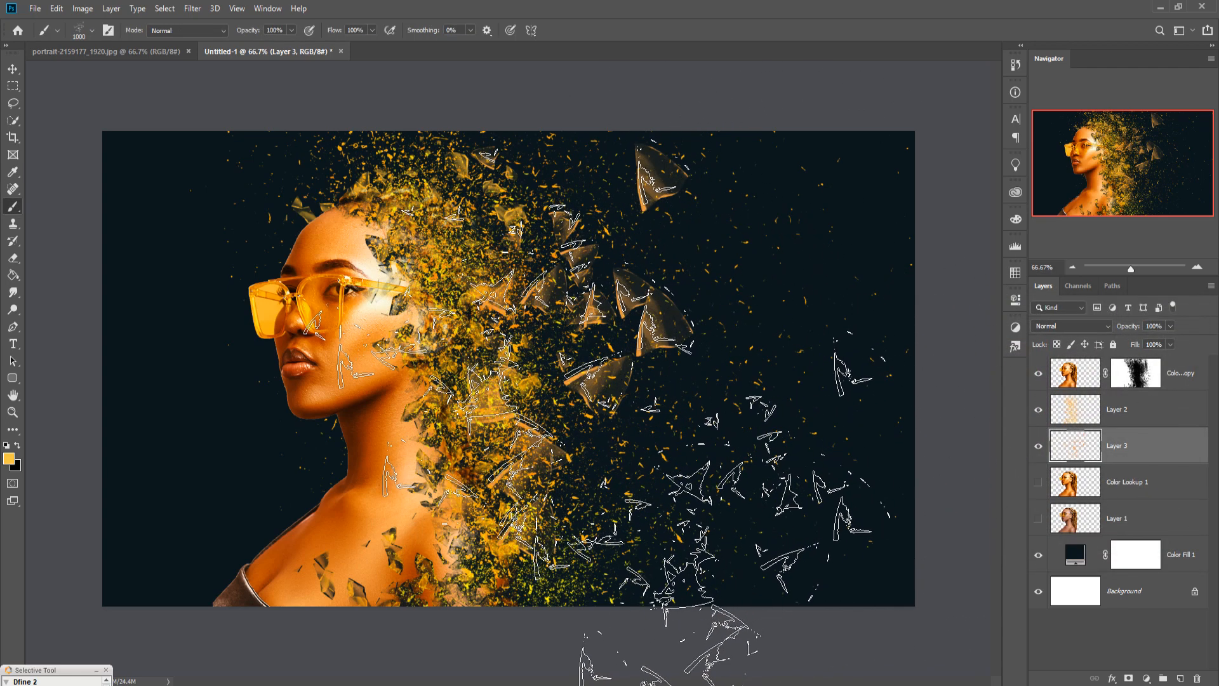
{"action": "left_click", "coordinate": [600, 409]}
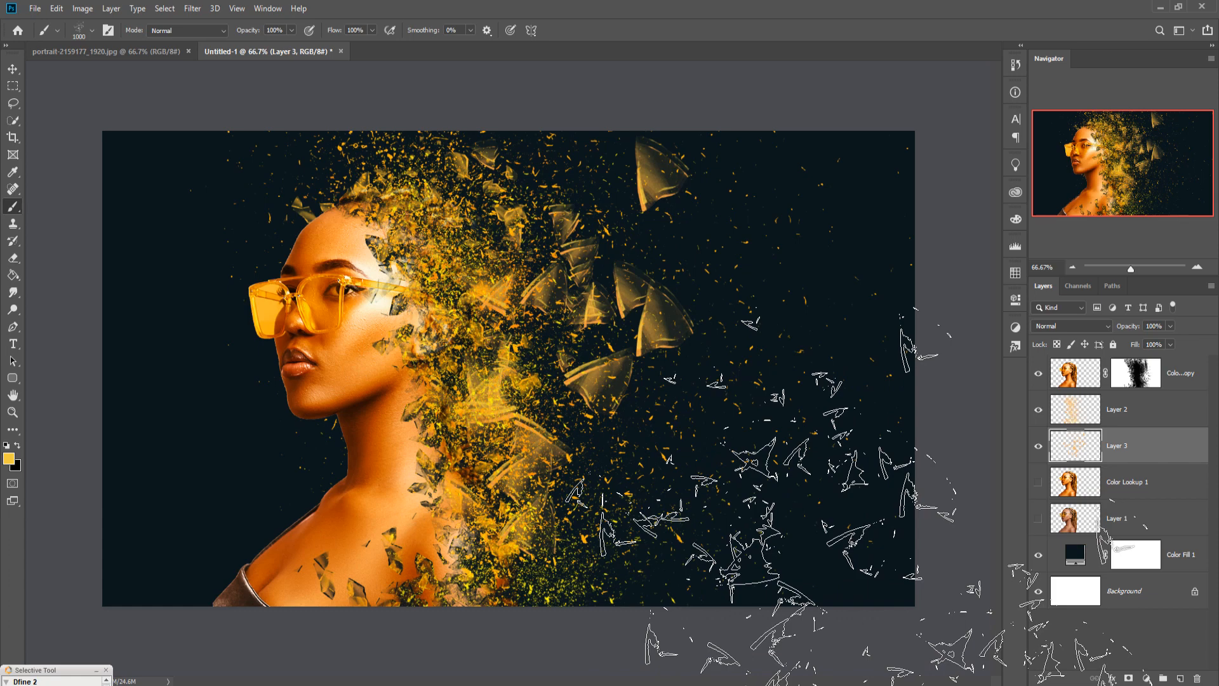
{"action": "key", "text": "ctrl+z"}
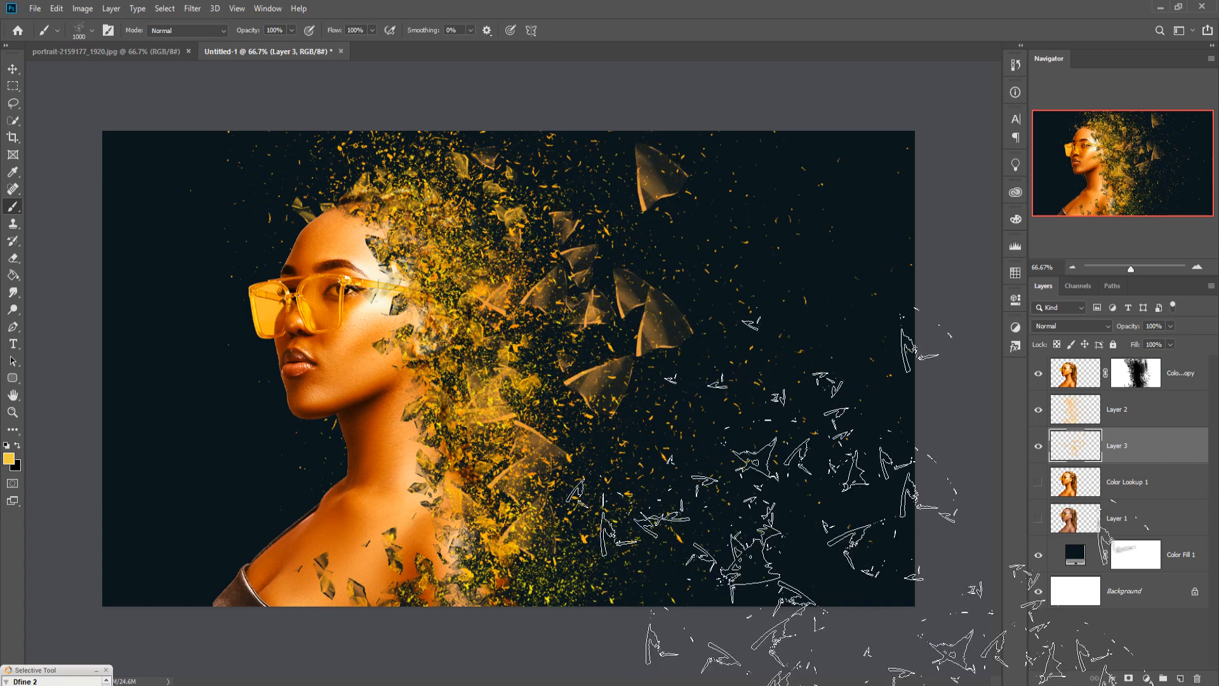
Step: Add an empty layer above Layer 3 and stamp yellow glass shards on it over the orange ones
{"action": "left_click", "coordinate": [1180, 678]}
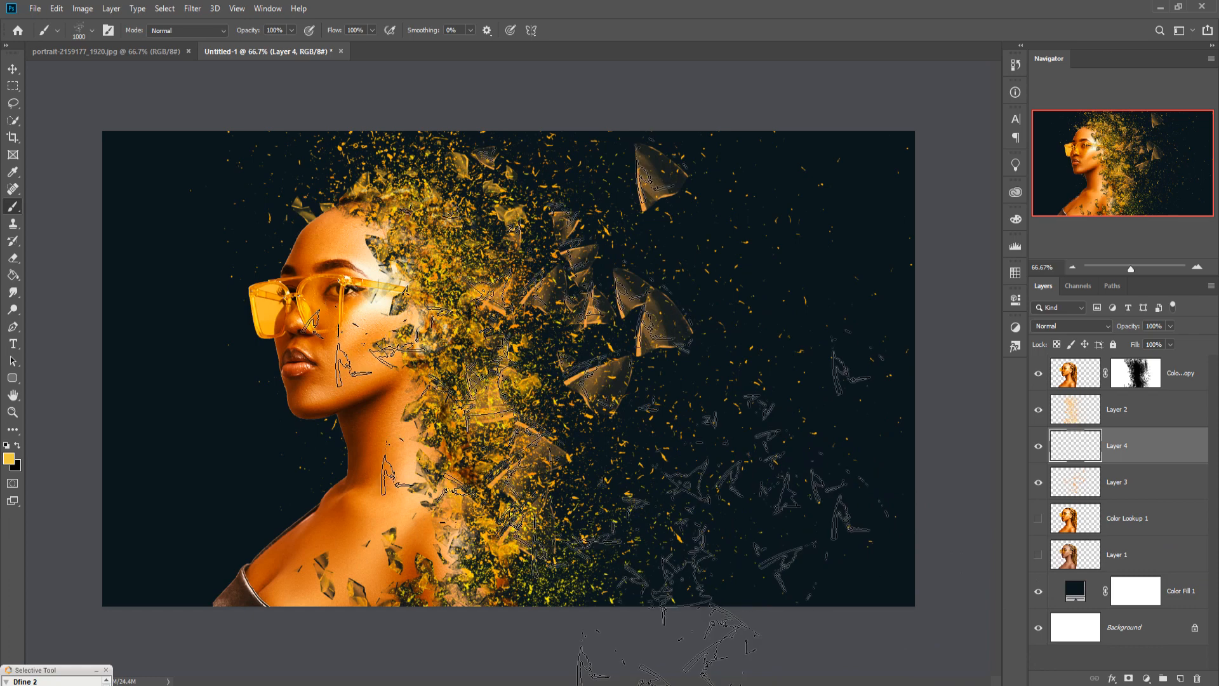
{"action": "left_click", "coordinate": [497, 324]}
{"action": "left_click", "coordinate": [497, 320]}
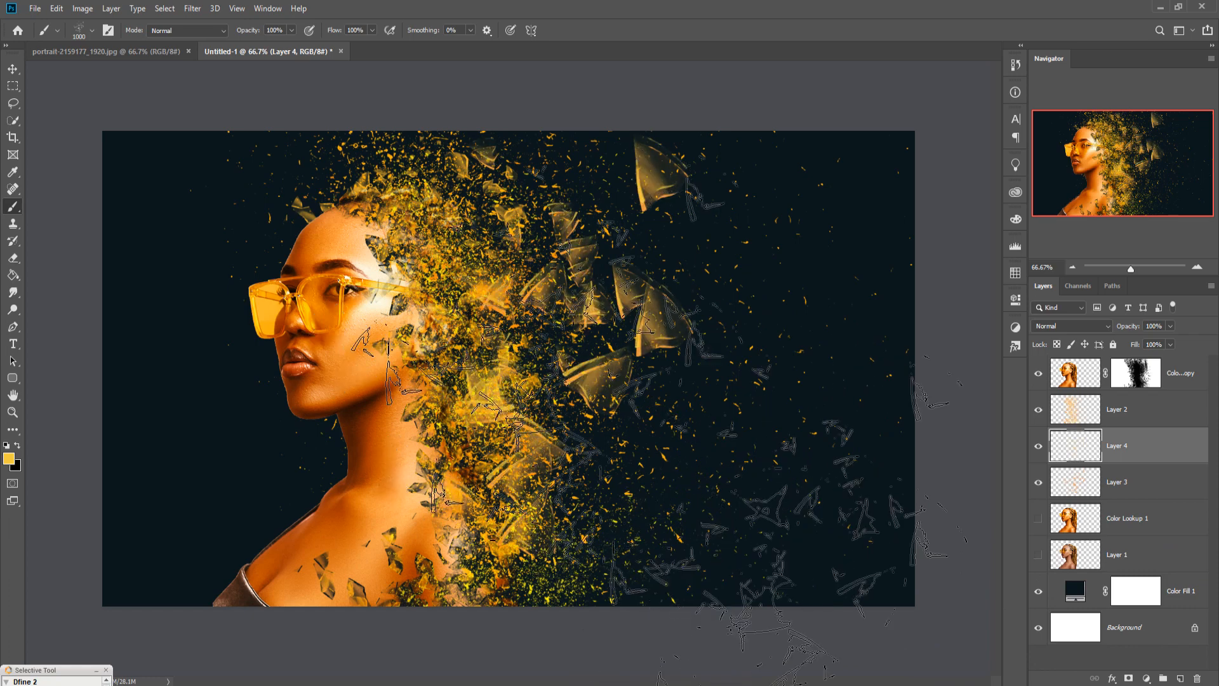
Step: Nudge the yellow shards on Layer 4 down onto the orange shards and set the layer's blend mode to Overlay
{"action": "left_click", "coordinate": [14, 69]}
{"action": "key", "text": "Down"}
{"action": "key", "text": "Down"}
{"action": "key", "text": "Down"}
{"action": "key", "text": "Down"}
{"action": "key", "text": "Down"}
{"action": "key", "text": "Down"}
{"action": "key", "text": "Down"}
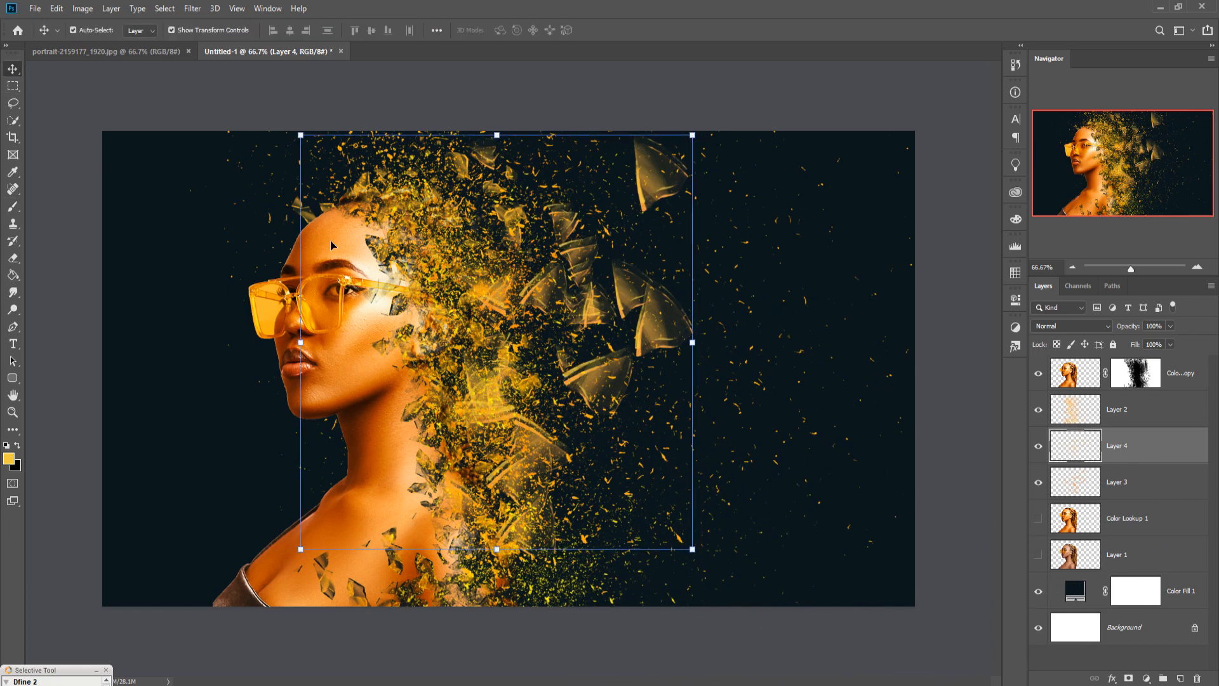
{"action": "key", "text": "Down"}
{"action": "key", "text": "Down"}
{"action": "key", "text": "Down"}
{"action": "key", "text": "Down"}
{"action": "key", "text": "Down"}
{"action": "key", "text": "Down"}
{"action": "key", "text": "Down"}
{"action": "key", "text": "Down"}
{"action": "key", "text": "Down"}
{"action": "key", "text": "Down"}
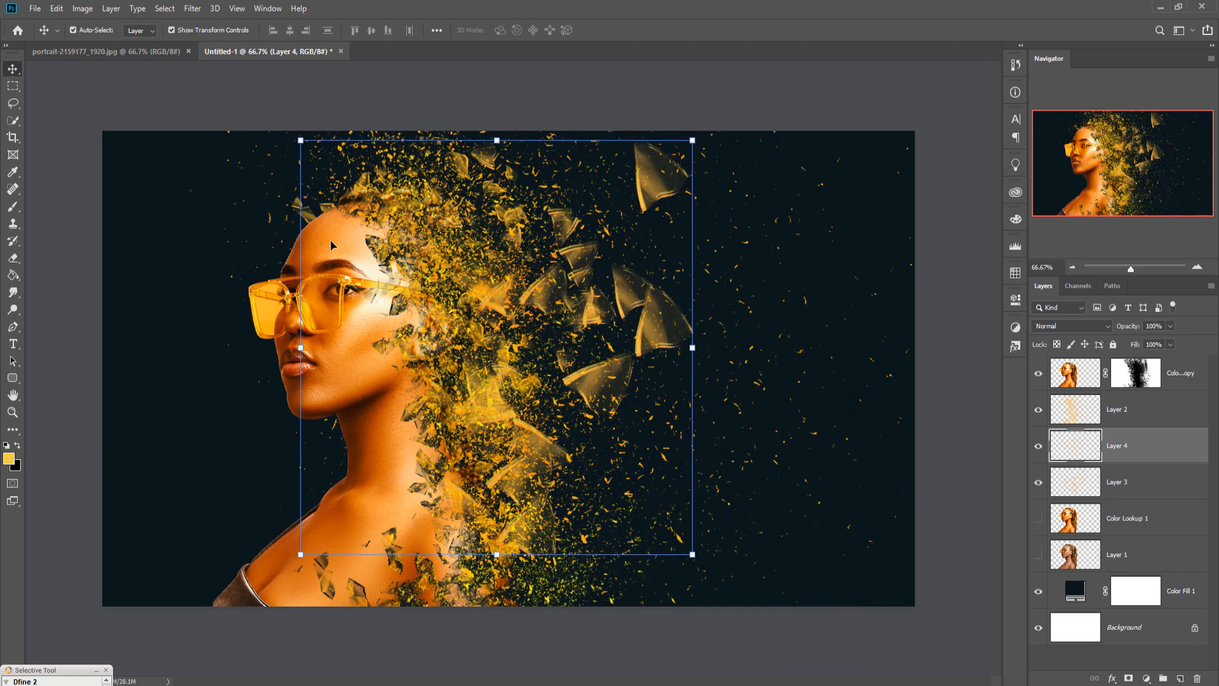
{"action": "key", "text": "Down"}
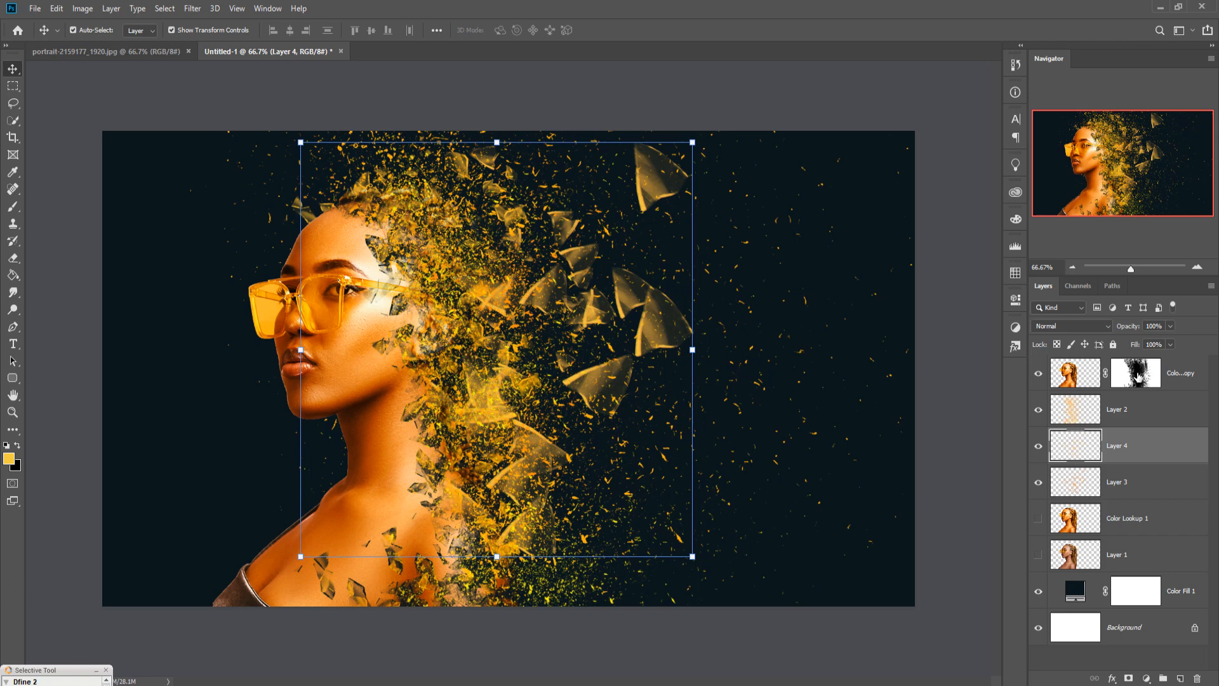
{"action": "left_click", "coordinate": [1077, 327]}
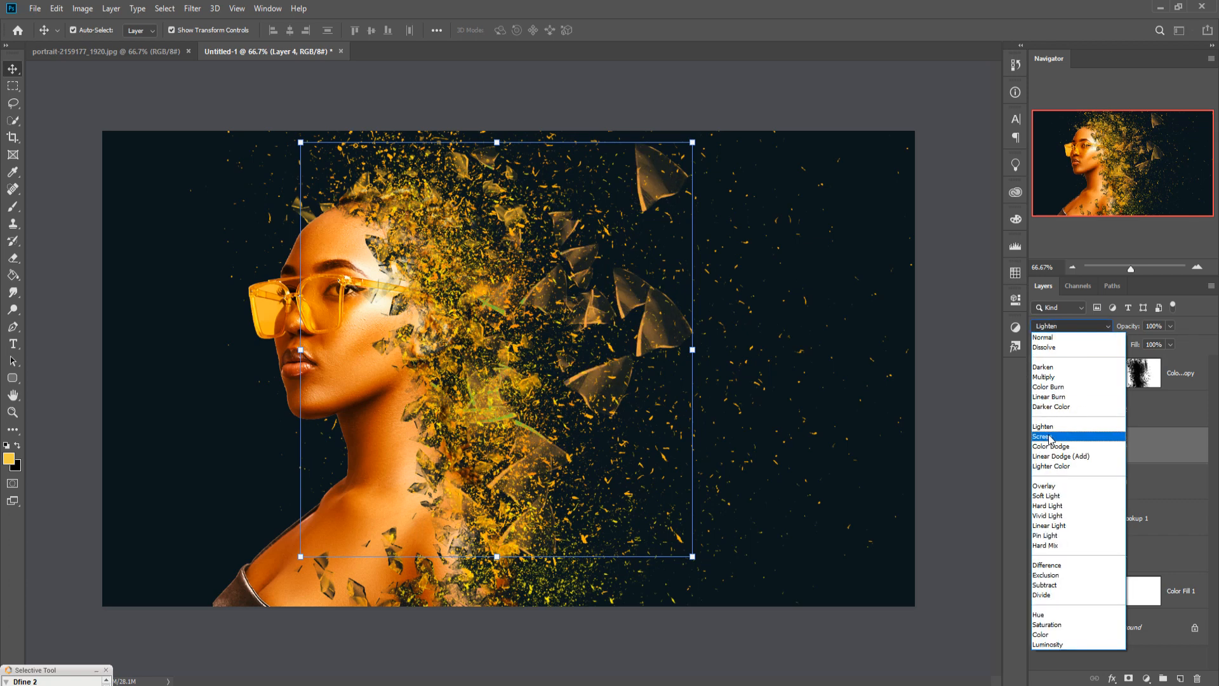
{"action": "left_click", "coordinate": [1049, 488]}
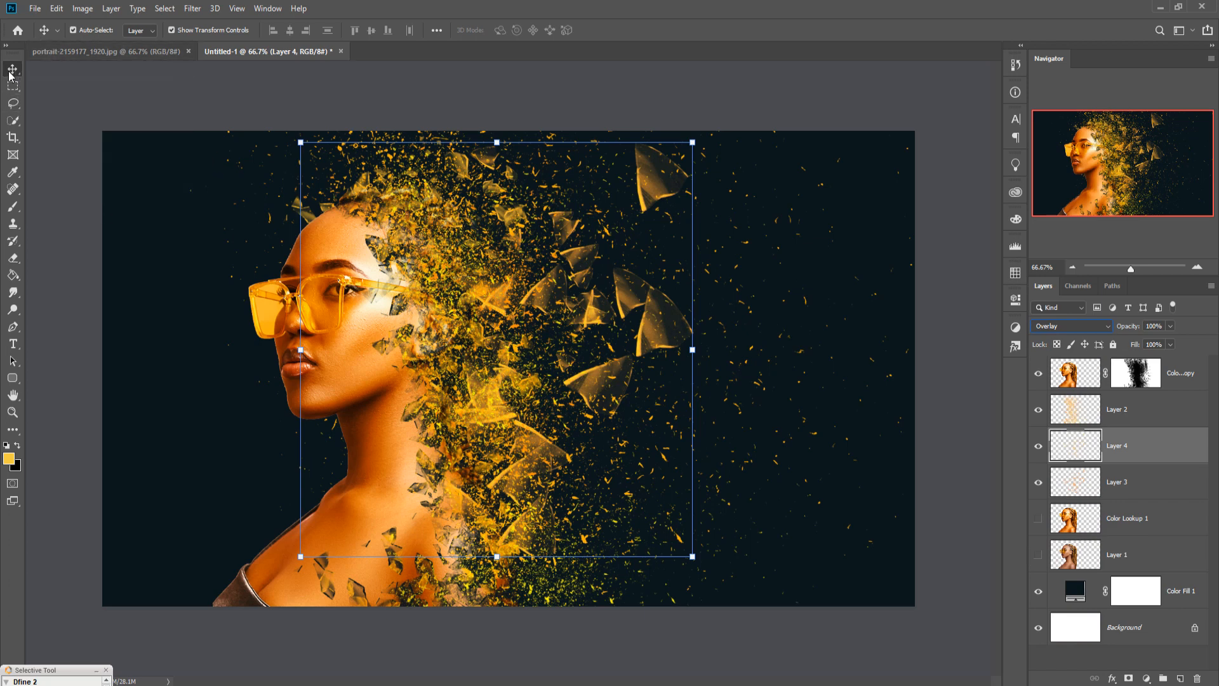
{"action": "left_click", "coordinate": [1193, 376]}
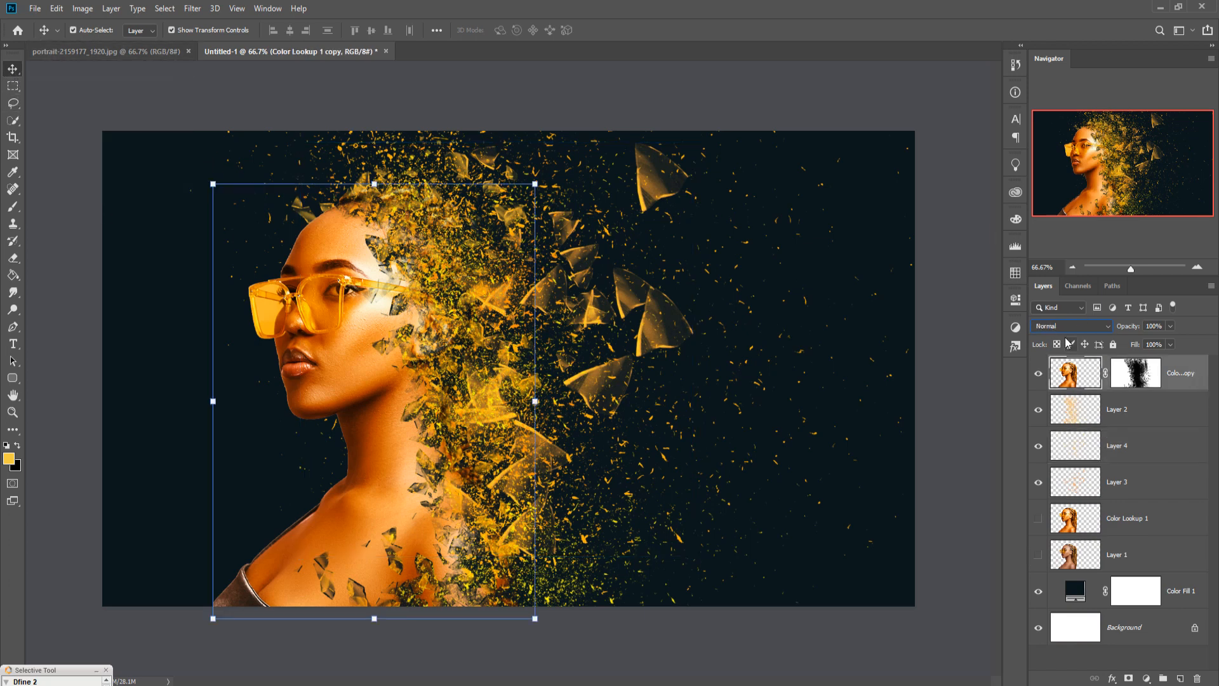
{"action": "left_click", "coordinate": [1147, 679]}
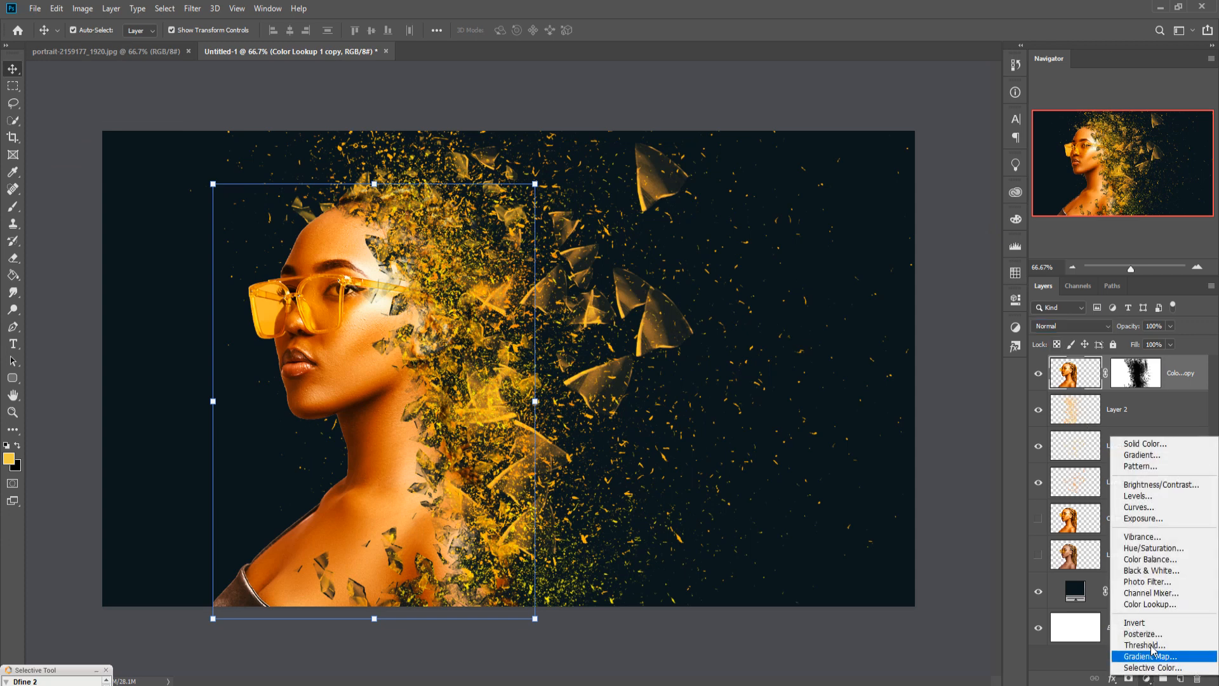
{"action": "left_click", "coordinate": [1150, 560]}
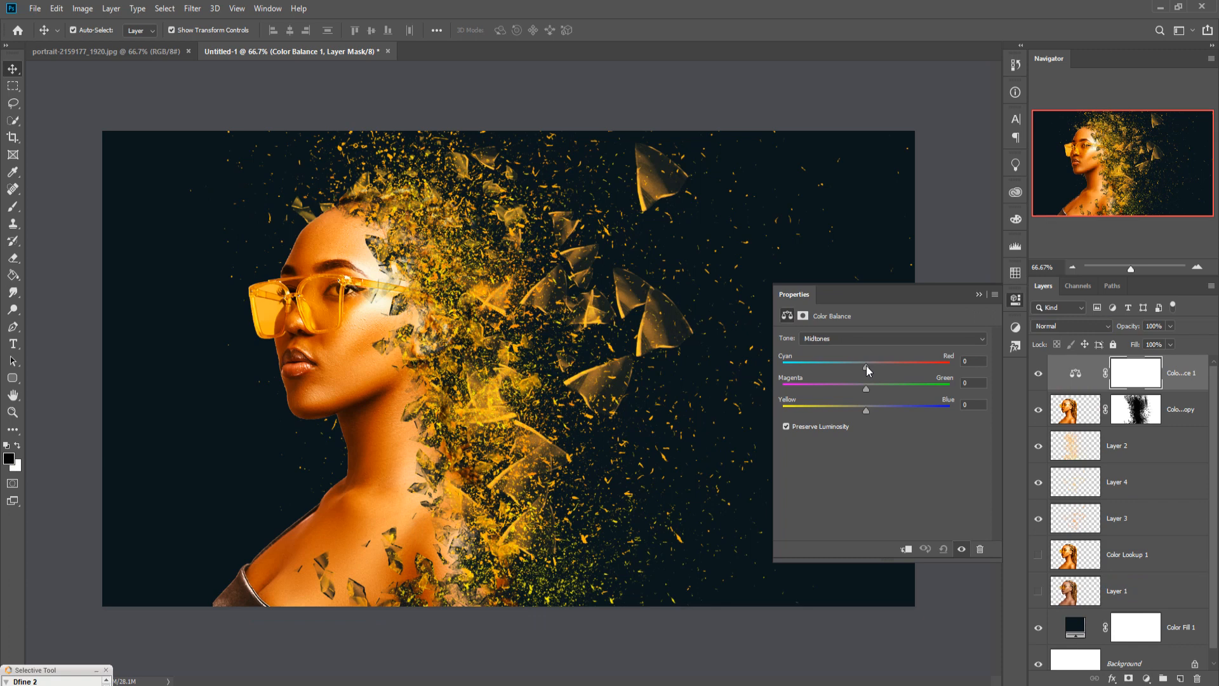
{"action": "left_click_drag", "start_coordinate": [867, 365], "coordinate": [868, 365]}
{"action": "left_click", "coordinate": [978, 294]}
{"action": "key", "text": "Delete"}
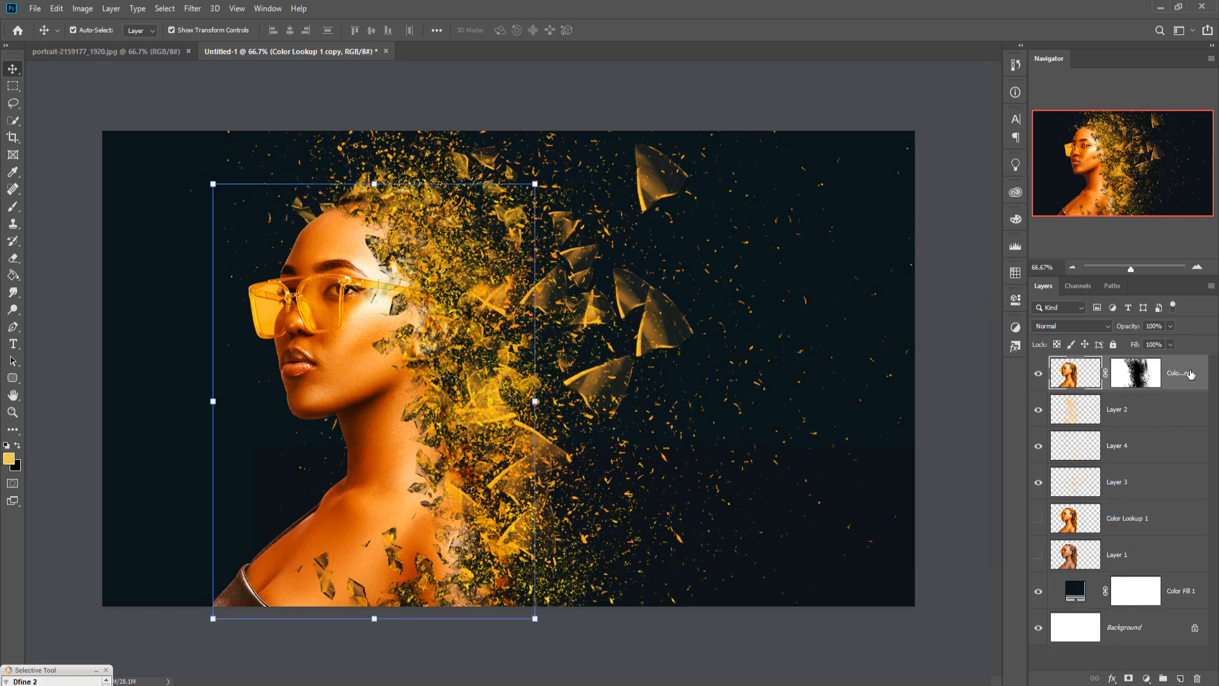
Step: Add a Color Balance adjustment layer directly above Layer 2 and shift its midtones towards red
{"action": "left_click", "coordinate": [1167, 408]}
{"action": "left_click", "coordinate": [1146, 678]}
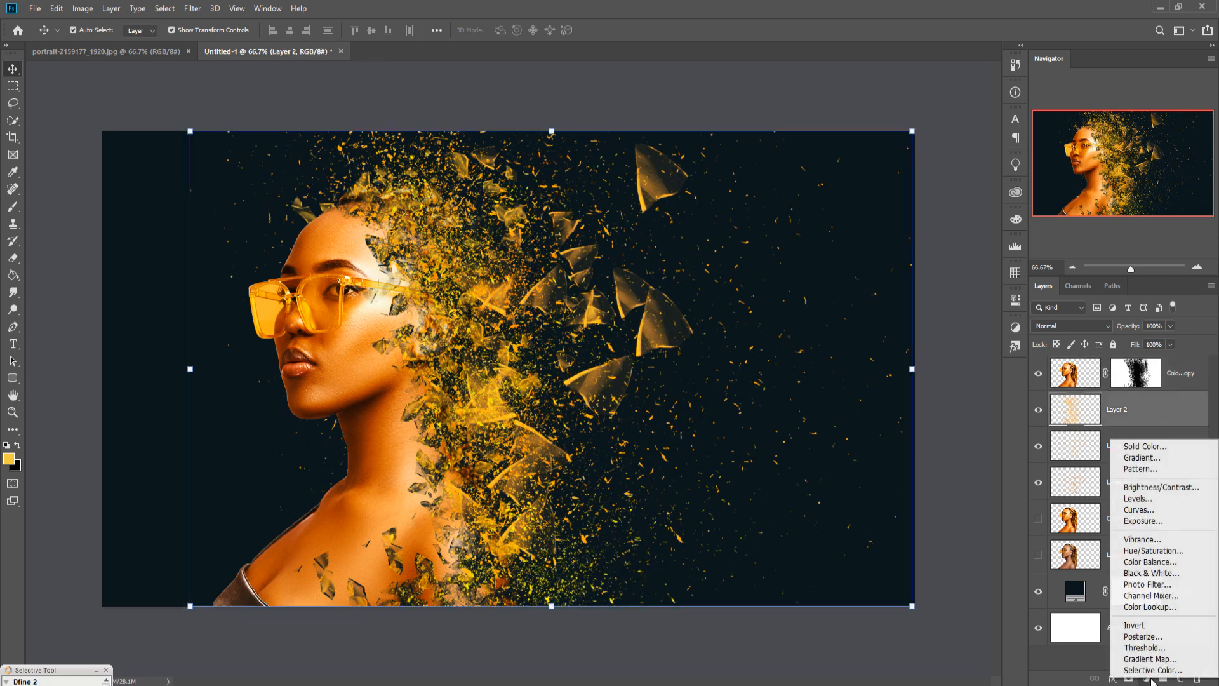
{"action": "left_click", "coordinate": [1149, 561]}
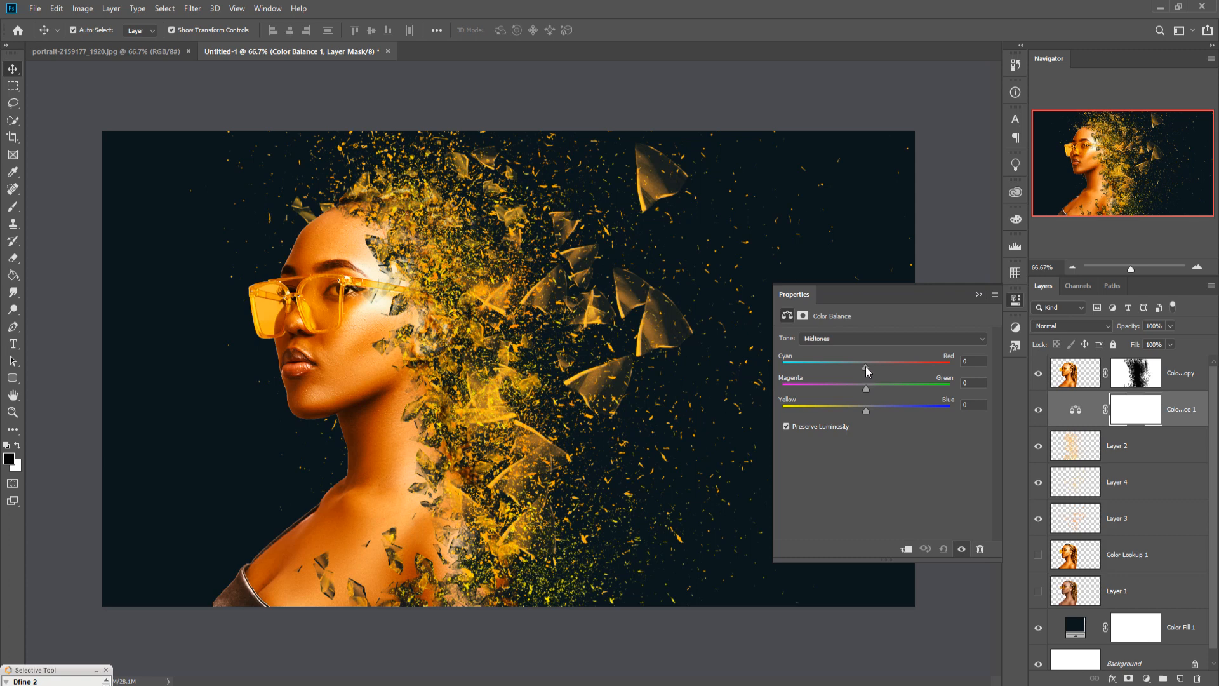
{"action": "left_click_drag", "start_coordinate": [866, 367], "coordinate": [870, 364]}
{"action": "left_click", "coordinate": [979, 295]}
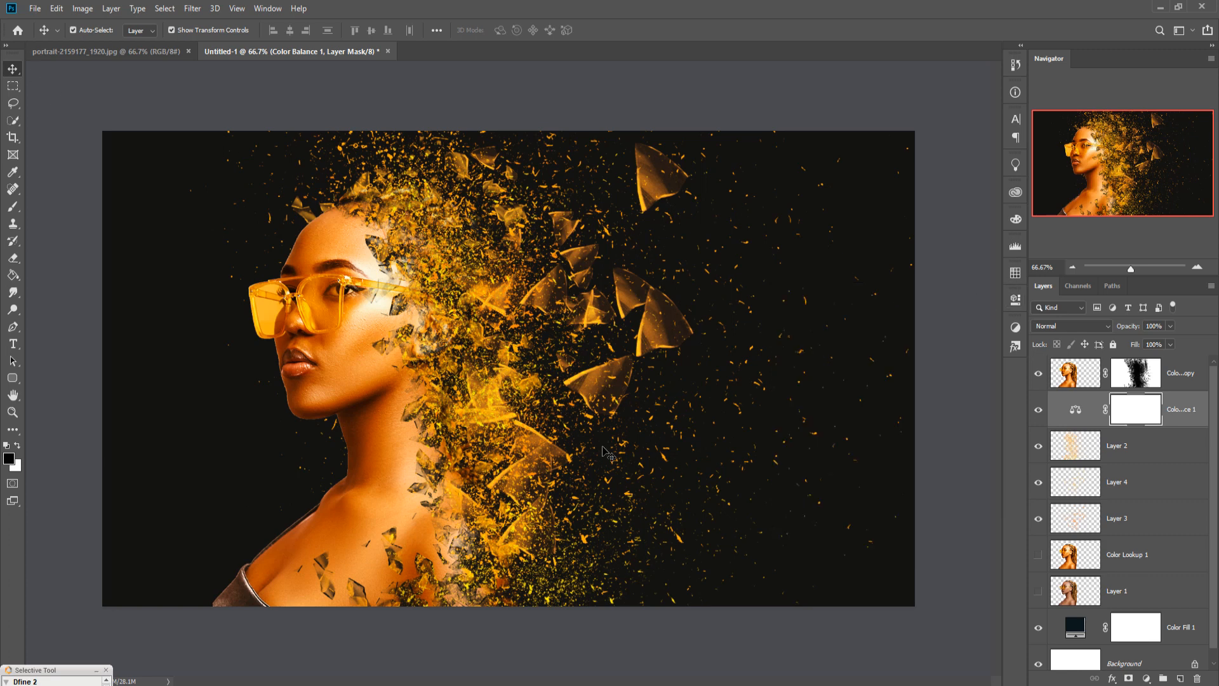
Step: Add a Color Balance adjustment layer above the masked portrait copy and shift its midtones towards yellow and red
{"action": "left_click", "coordinate": [1193, 384]}
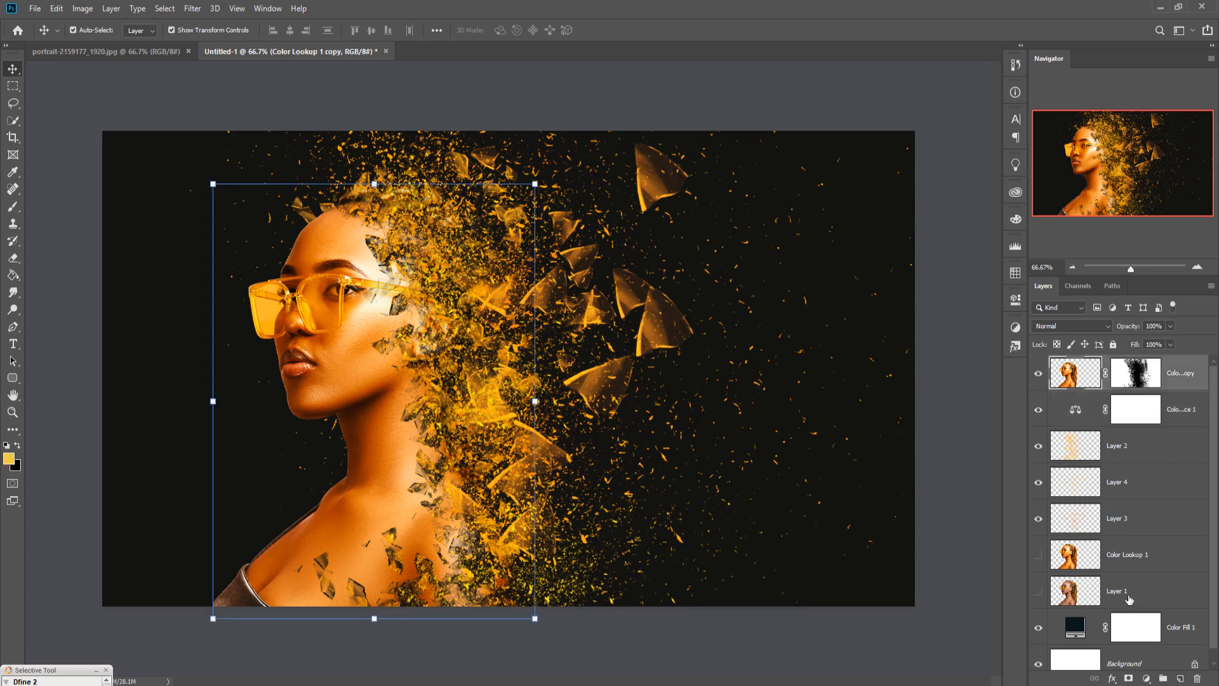
{"action": "left_click", "coordinate": [1146, 679]}
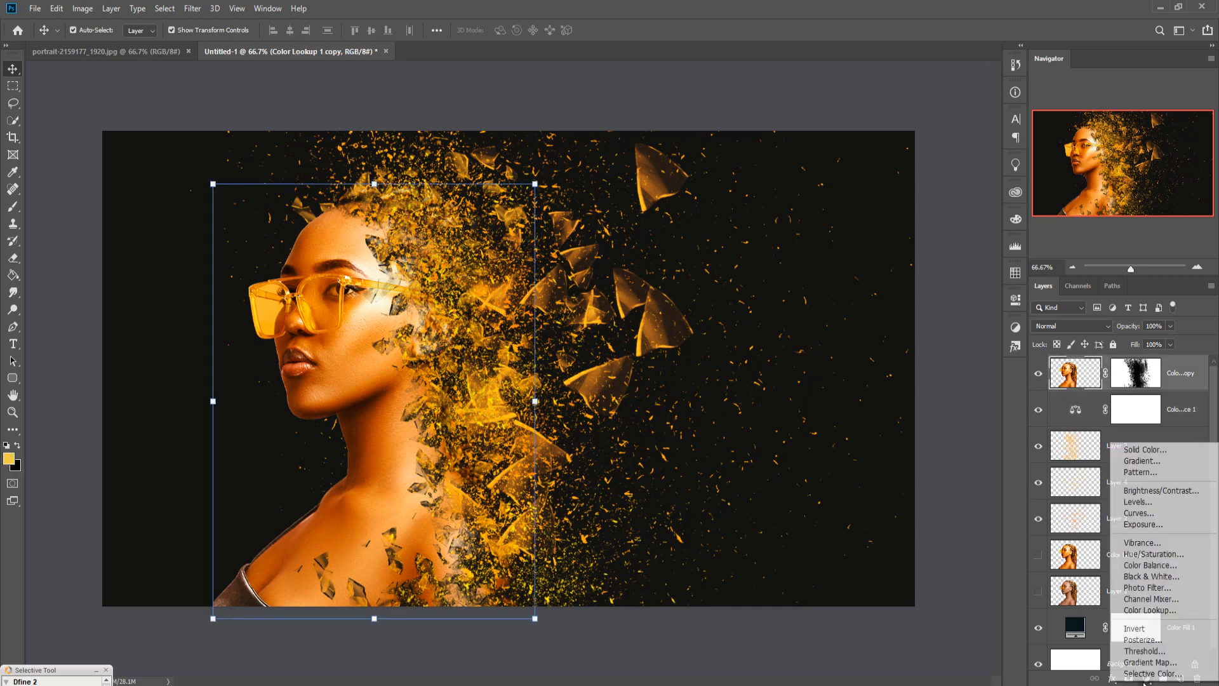
{"action": "left_click", "coordinate": [1150, 565]}
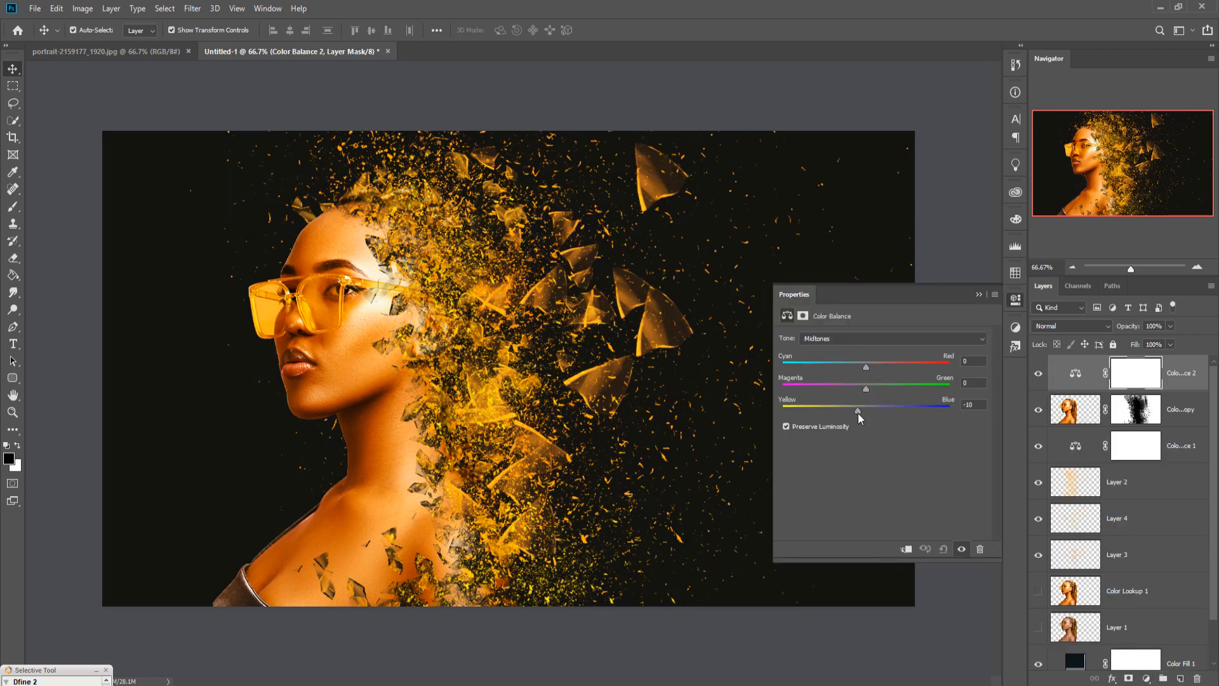
{"action": "left_click_drag", "start_coordinate": [867, 366], "coordinate": [878, 369]}
{"action": "left_click", "coordinate": [983, 294]}
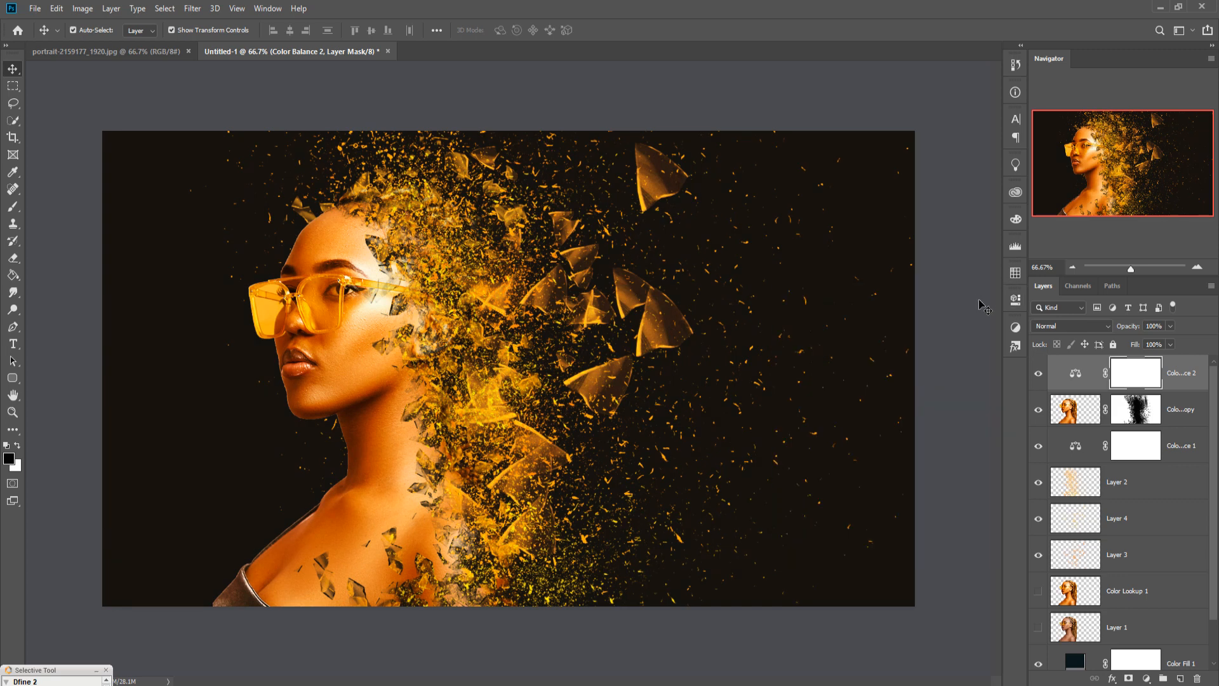
Step: Stamp all visible layers into a new merged layer at the top of the stack and duplicate that layer
{"action": "left_click", "coordinate": [1185, 380]}
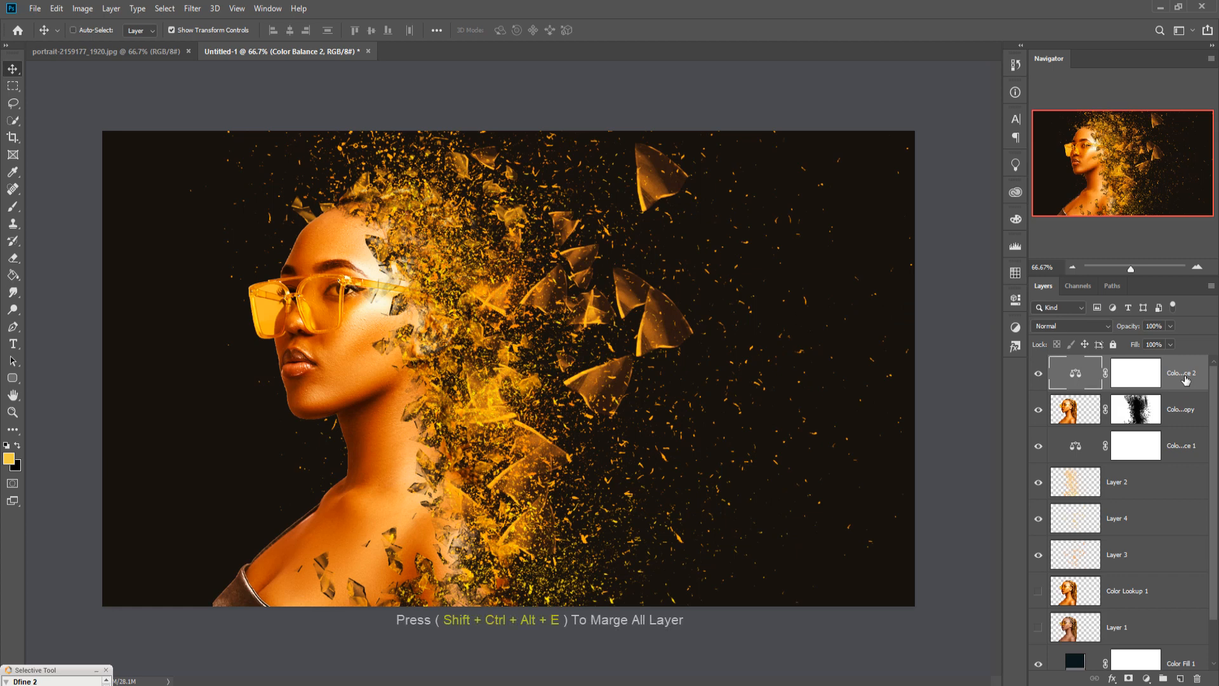
{"action": "key", "text": "ctrl+shift+alt+e"}
{"action": "right_click", "coordinate": [1185, 379]}
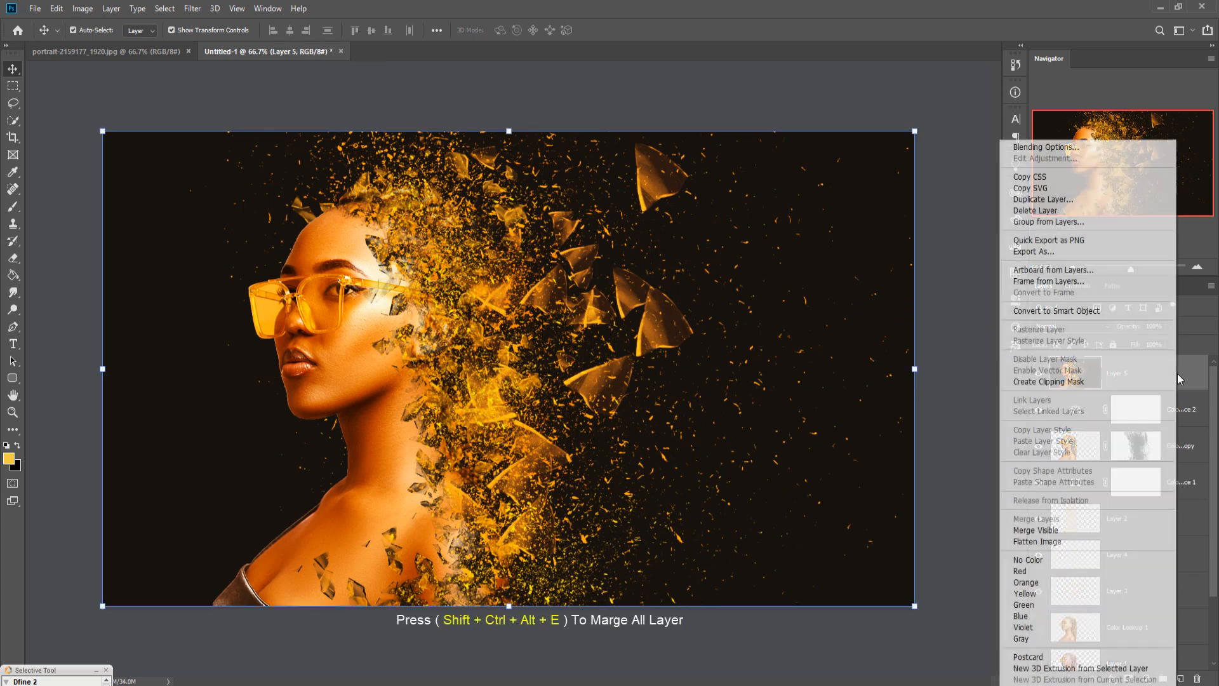
{"action": "left_click", "coordinate": [1105, 199]}
{"action": "left_click", "coordinate": [714, 195]}
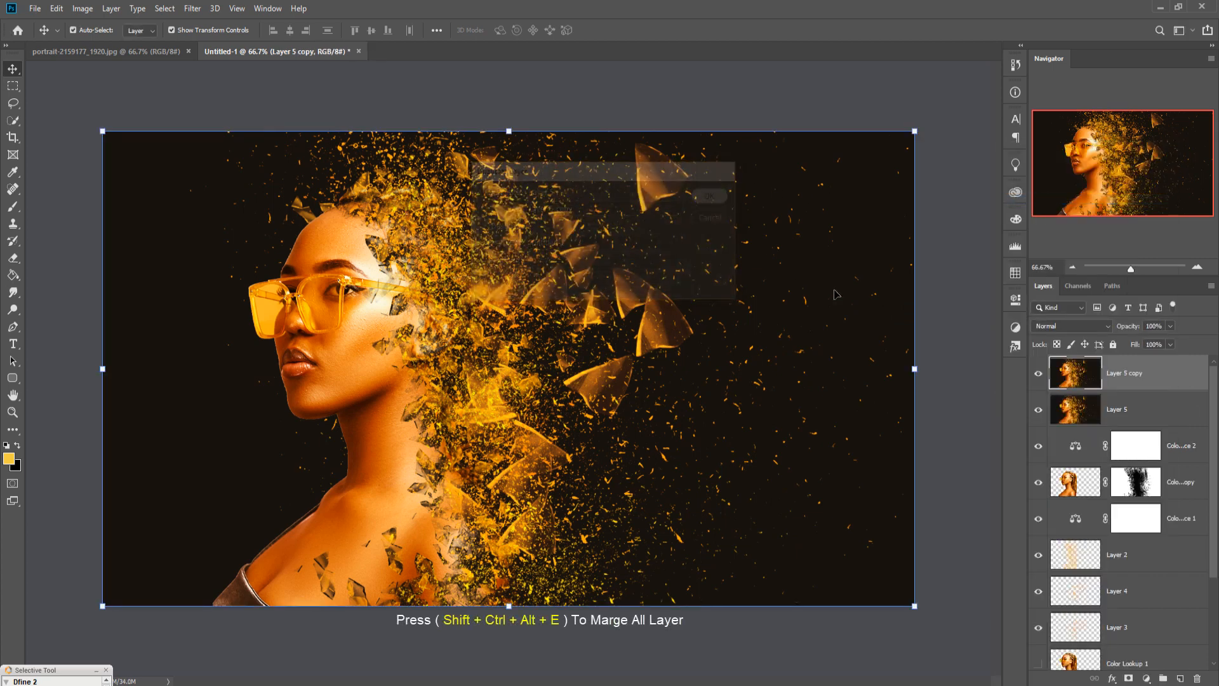
Step: Start the Camera Raw filter on the Layer 5 copy and set the sharpening amount to 72
{"action": "left_click", "coordinate": [190, 8]}
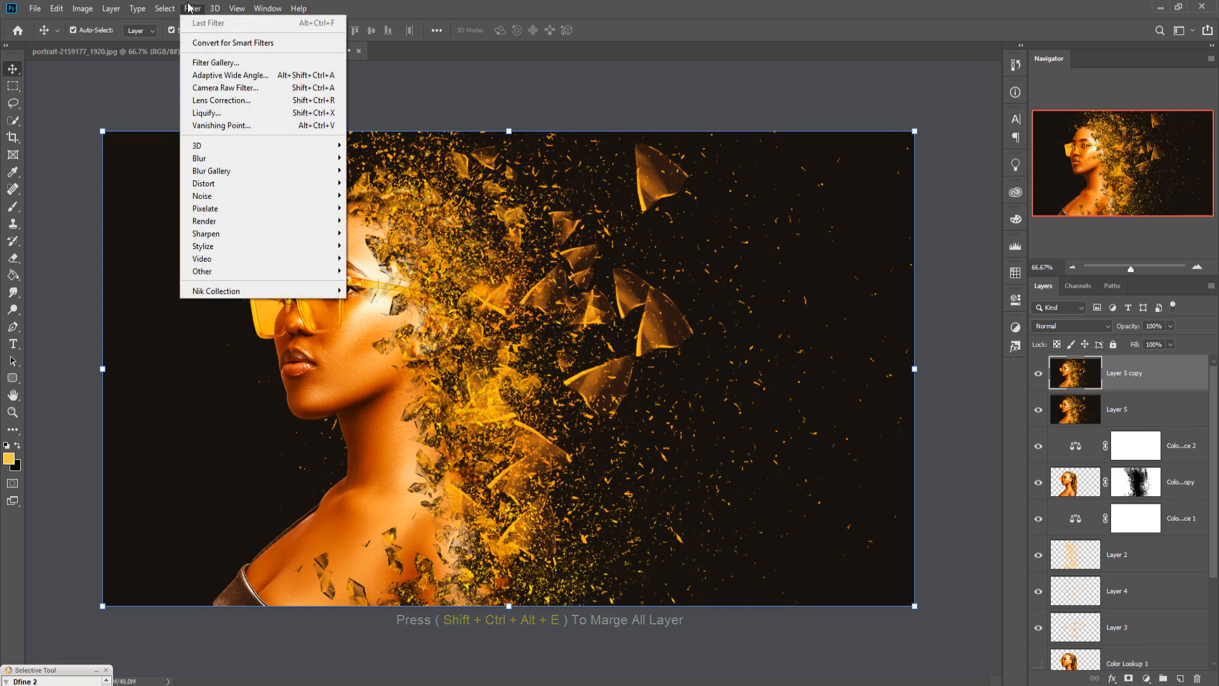
{"action": "left_click", "coordinate": [205, 89]}
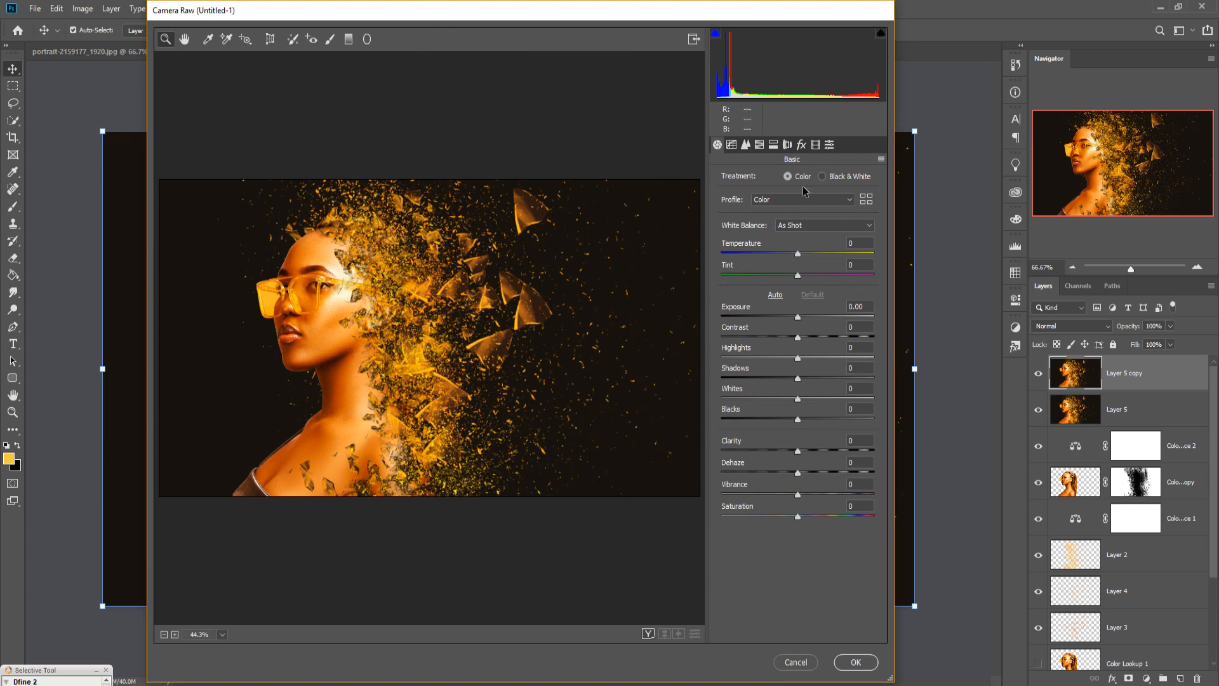
{"action": "left_click", "coordinate": [746, 146]}
{"action": "left_click_drag", "start_coordinate": [723, 199], "coordinate": [768, 200]}
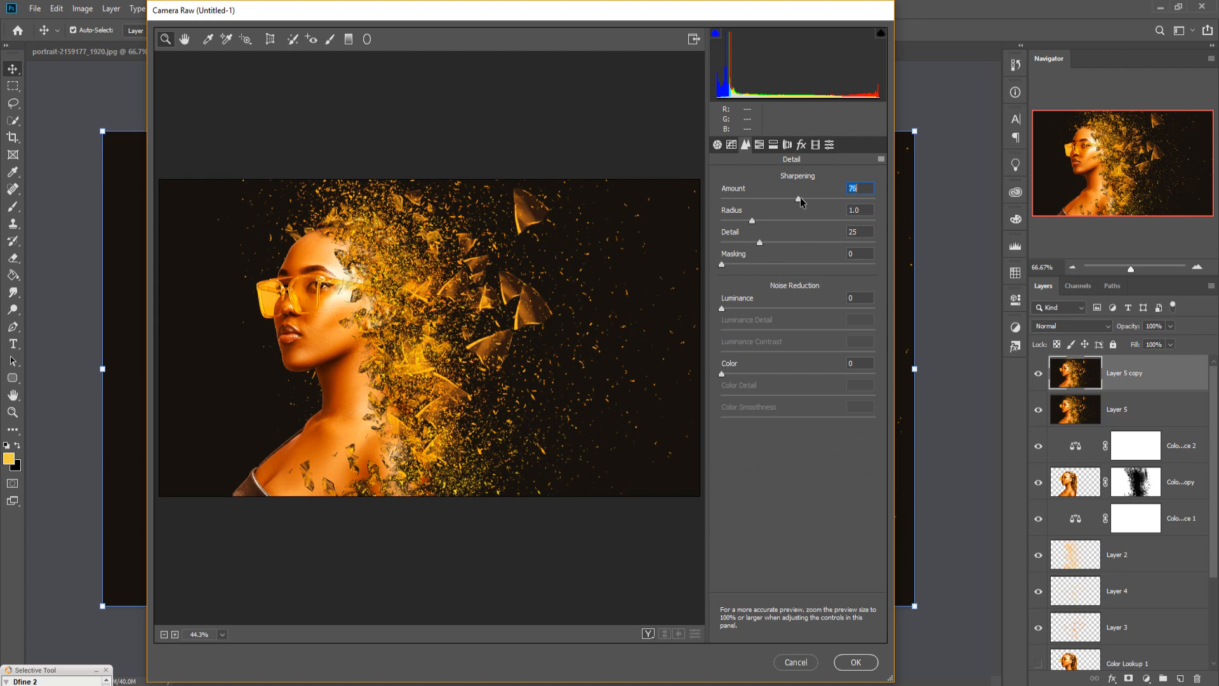
Step: Raise the HSL saturation of the oranges to +13 and the yellows to +15 in Camera Raw
{"action": "left_click", "coordinate": [774, 146]}
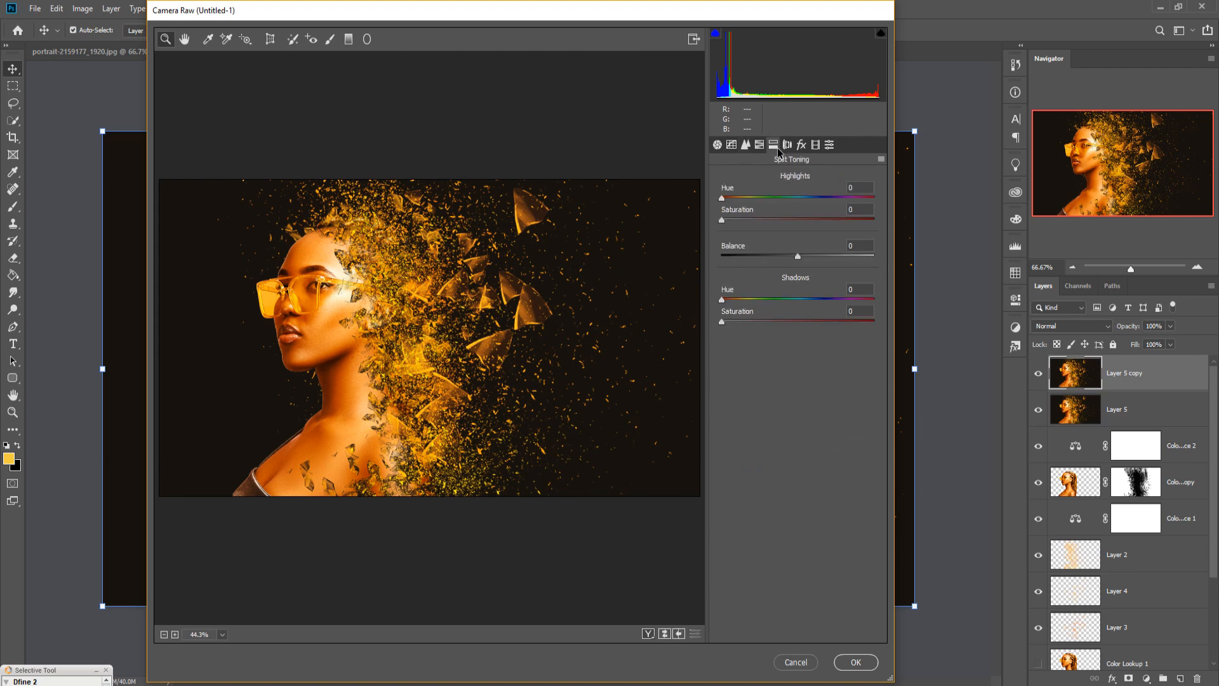
{"action": "left_click", "coordinate": [744, 143]}
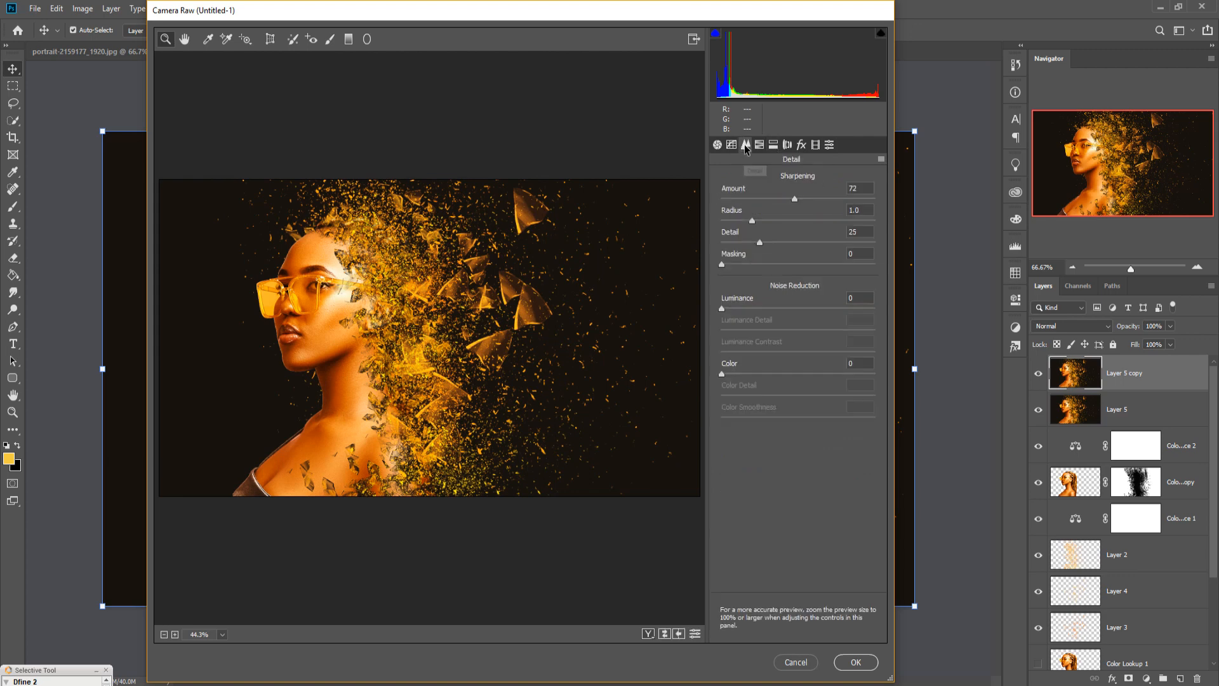
{"action": "left_click", "coordinate": [760, 146]}
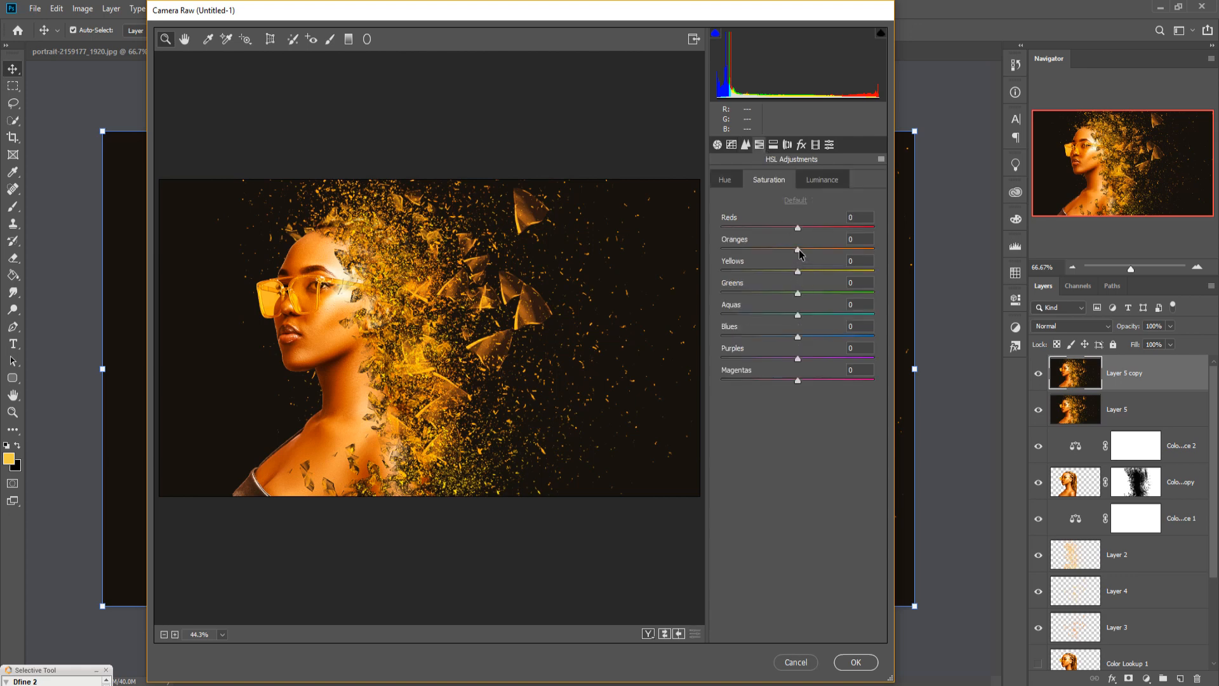
{"action": "left_click_drag", "start_coordinate": [798, 251], "coordinate": [810, 274]}
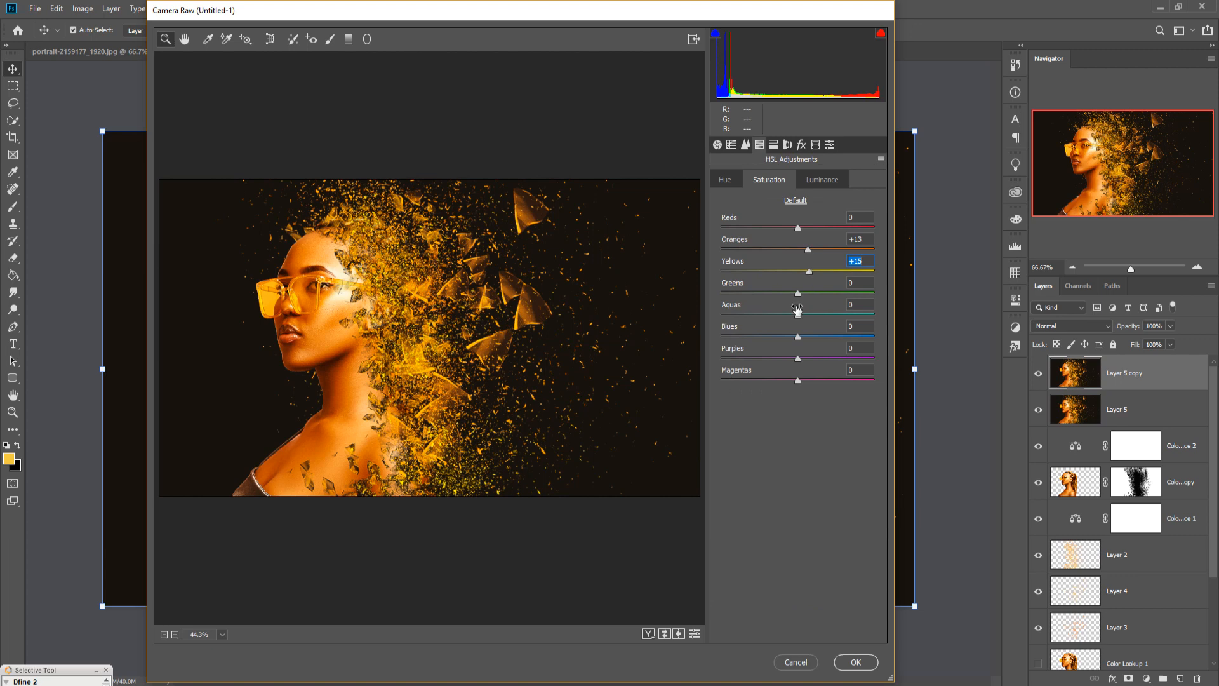
Step: Set the white balance temperature to +5 and apply the Camera Raw adjustments
{"action": "left_click", "coordinate": [717, 144]}
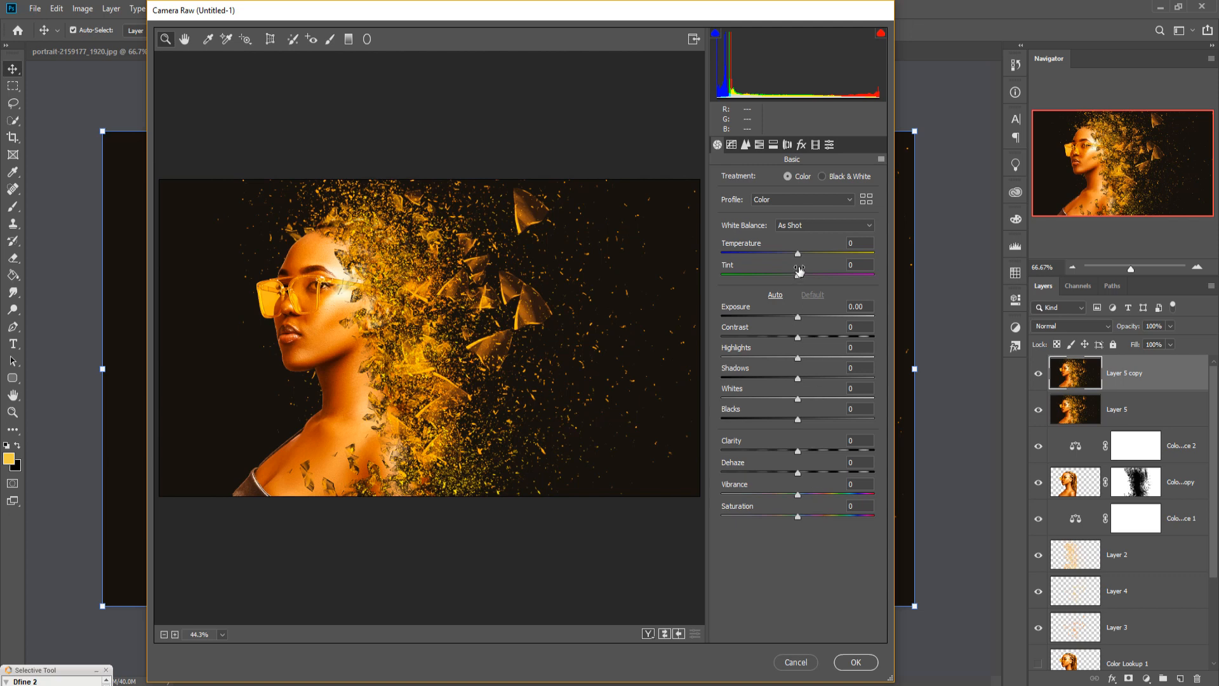
{"action": "left_click_drag", "start_coordinate": [800, 256], "coordinate": [803, 257]}
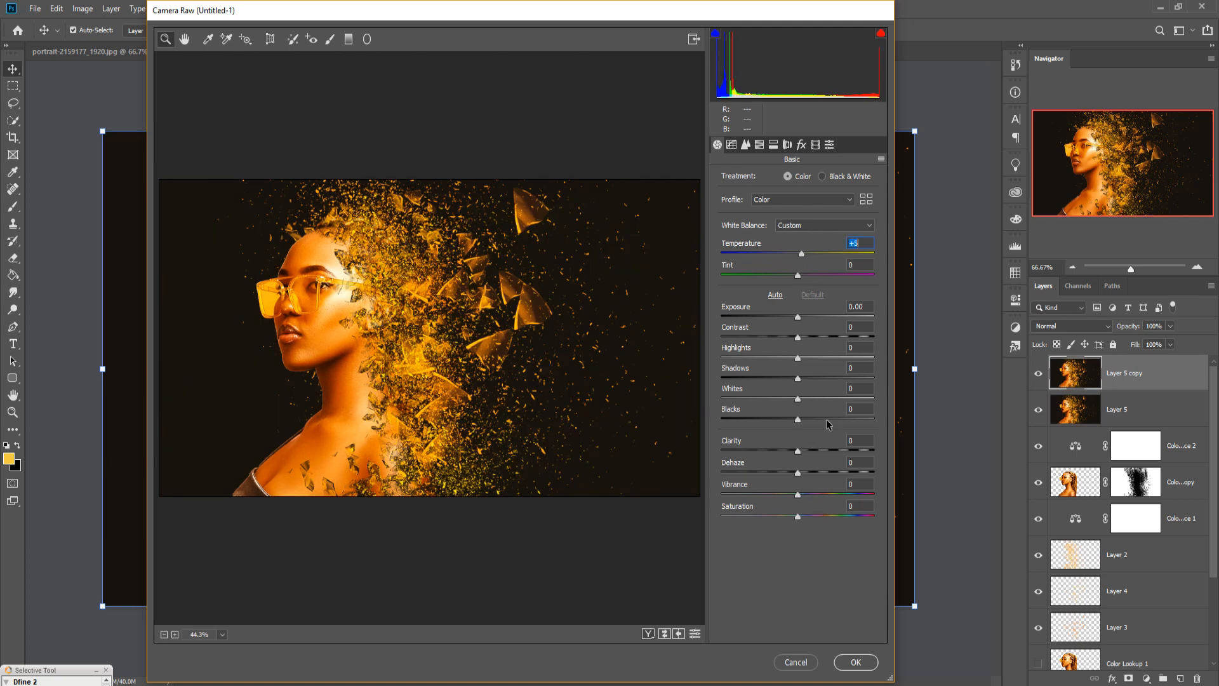
{"action": "left_click", "coordinate": [856, 662]}
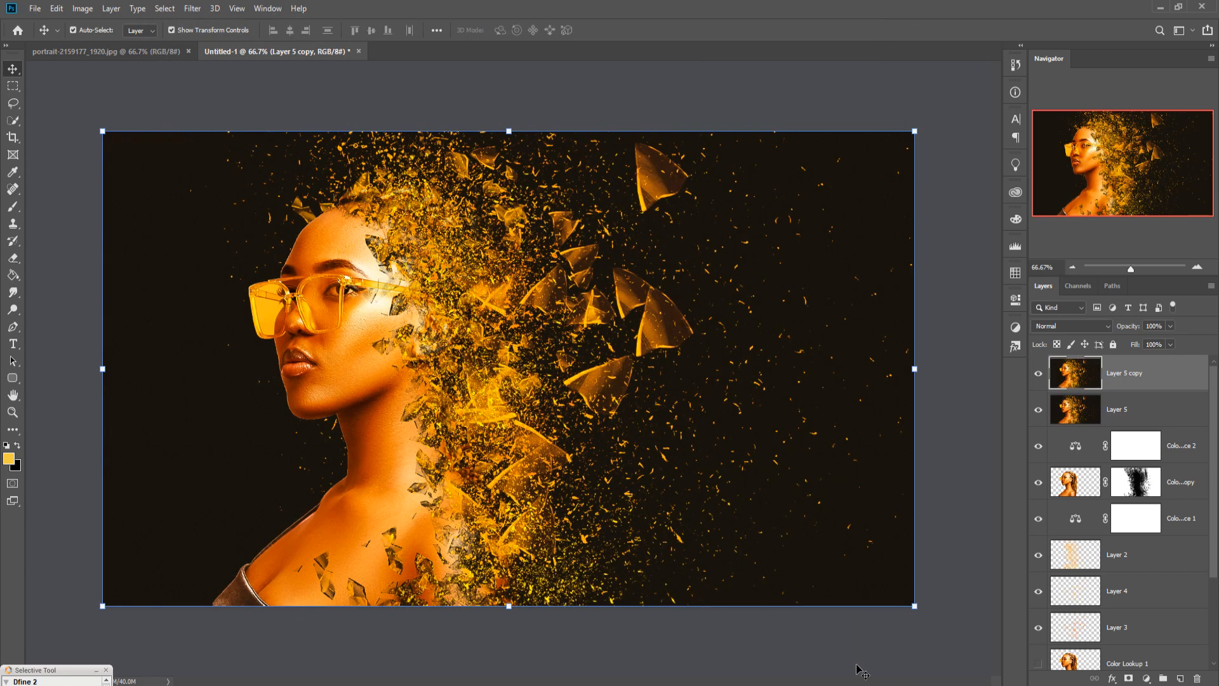
Step: Apply the Color Efex Pro 4 Cross Processing filter with method L02, strength 33% and shadows 0% to the Layer 5 copy
{"action": "left_click", "coordinate": [191, 9]}
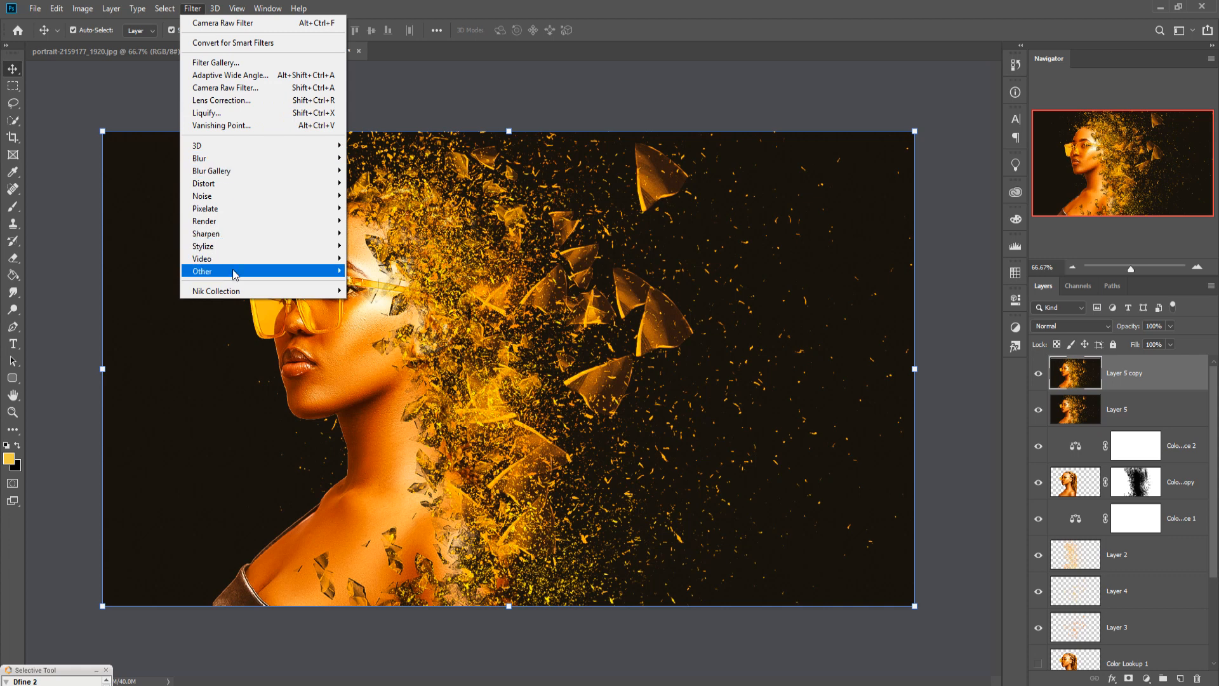
{"action": "mouse_move", "coordinate": [232, 293]}
{"action": "left_click", "coordinate": [401, 306]}
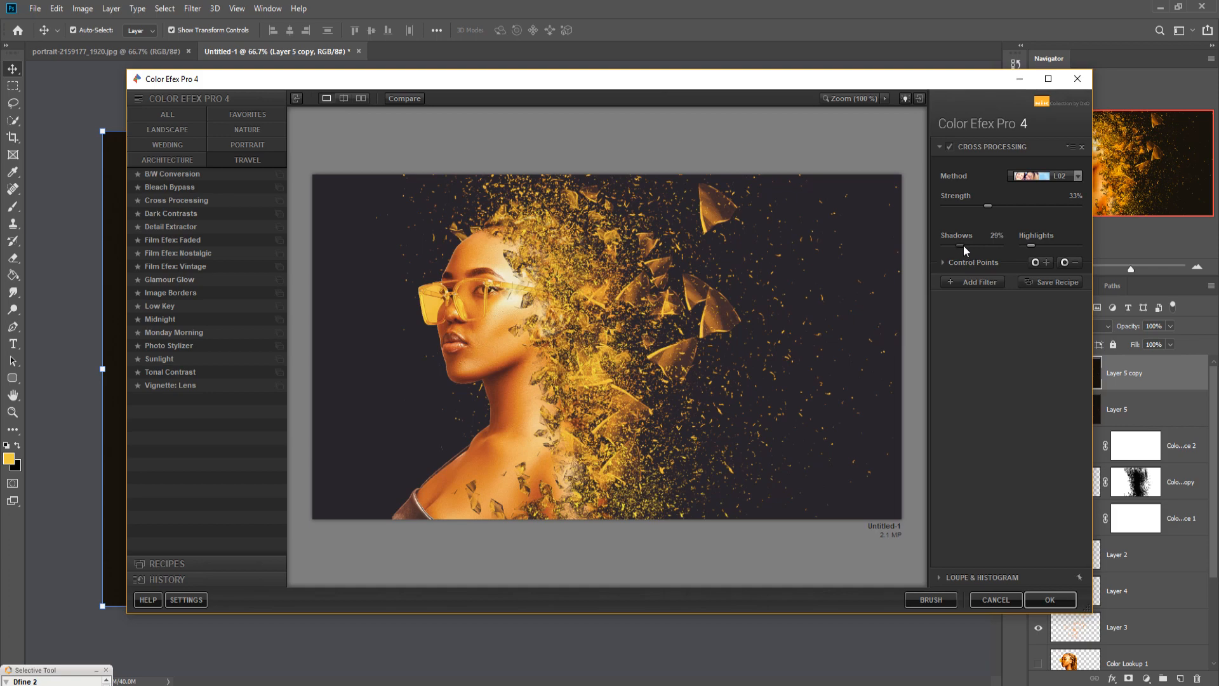
{"action": "left_click_drag", "start_coordinate": [960, 245], "coordinate": [937, 252]}
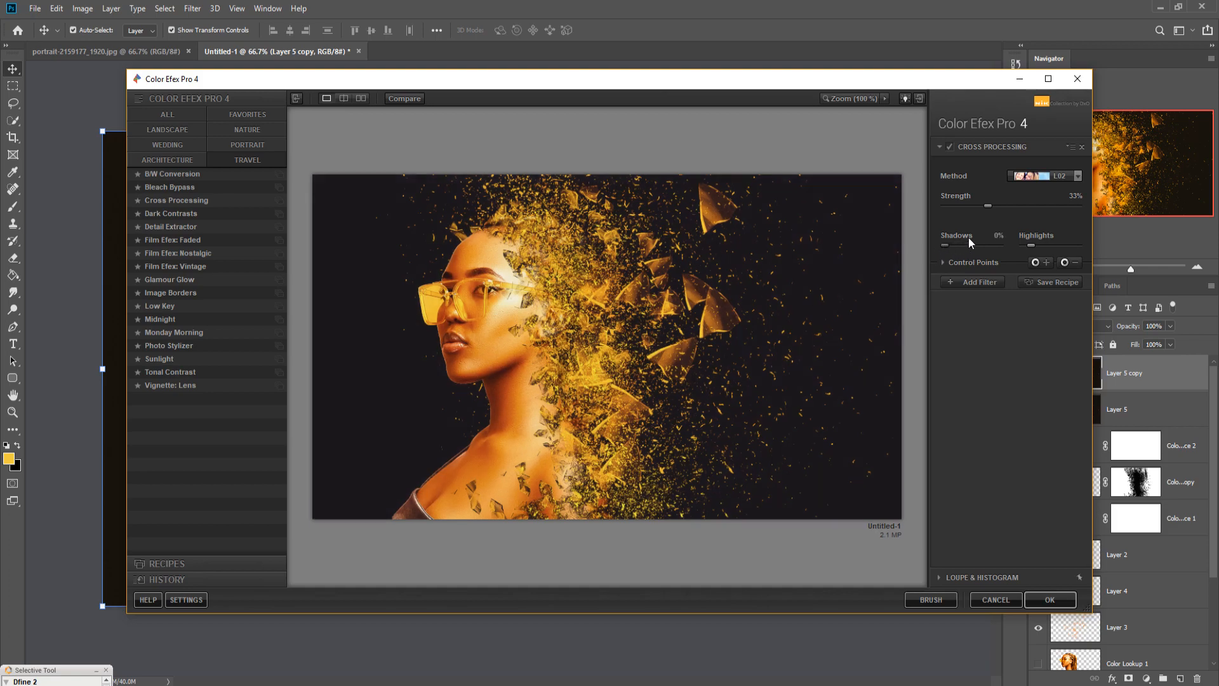
{"action": "left_click", "coordinate": [1039, 602]}
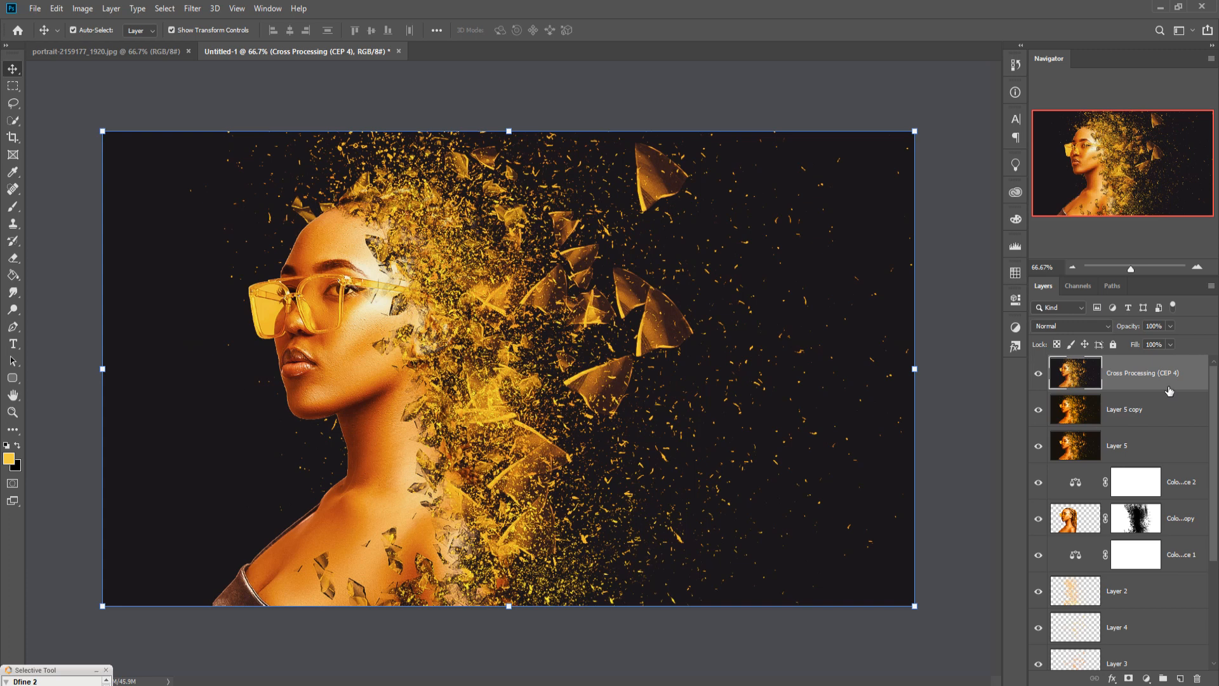
Step: Stamp the visible layers into a new top layer and add a Photo Filter adjustment above it using Warming Filter (85) at 25% density
{"action": "key", "text": "ctrl+shift+alt+e"}
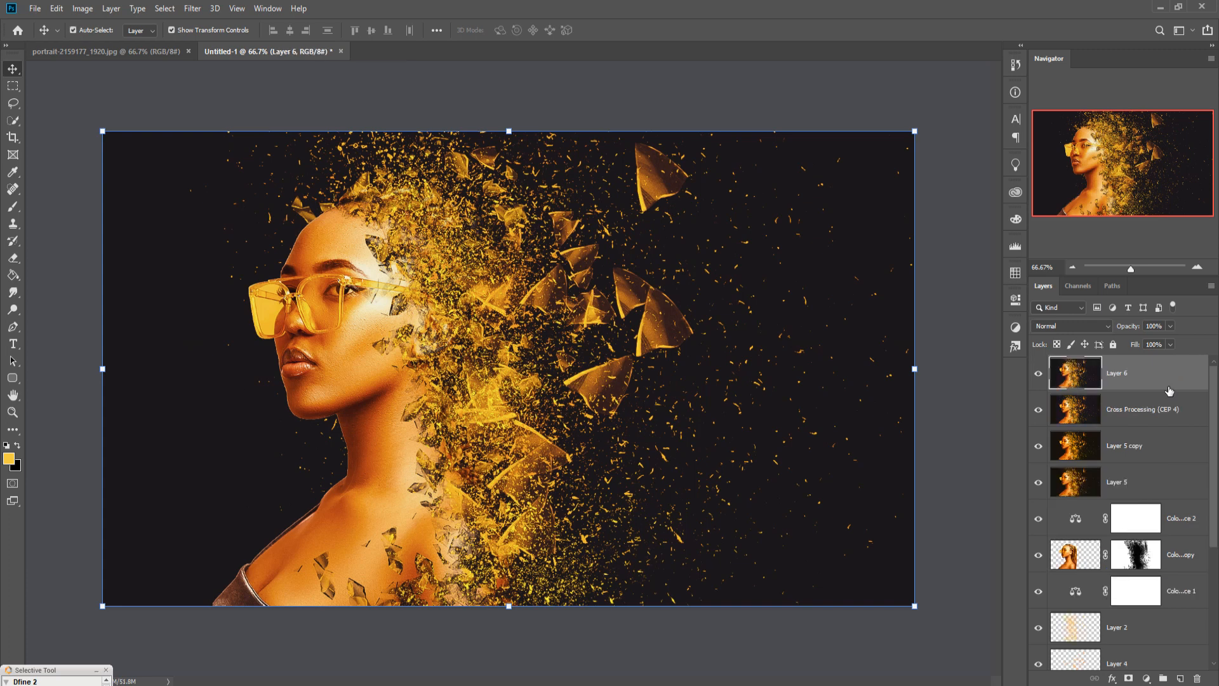
{"action": "left_click", "coordinate": [1146, 678]}
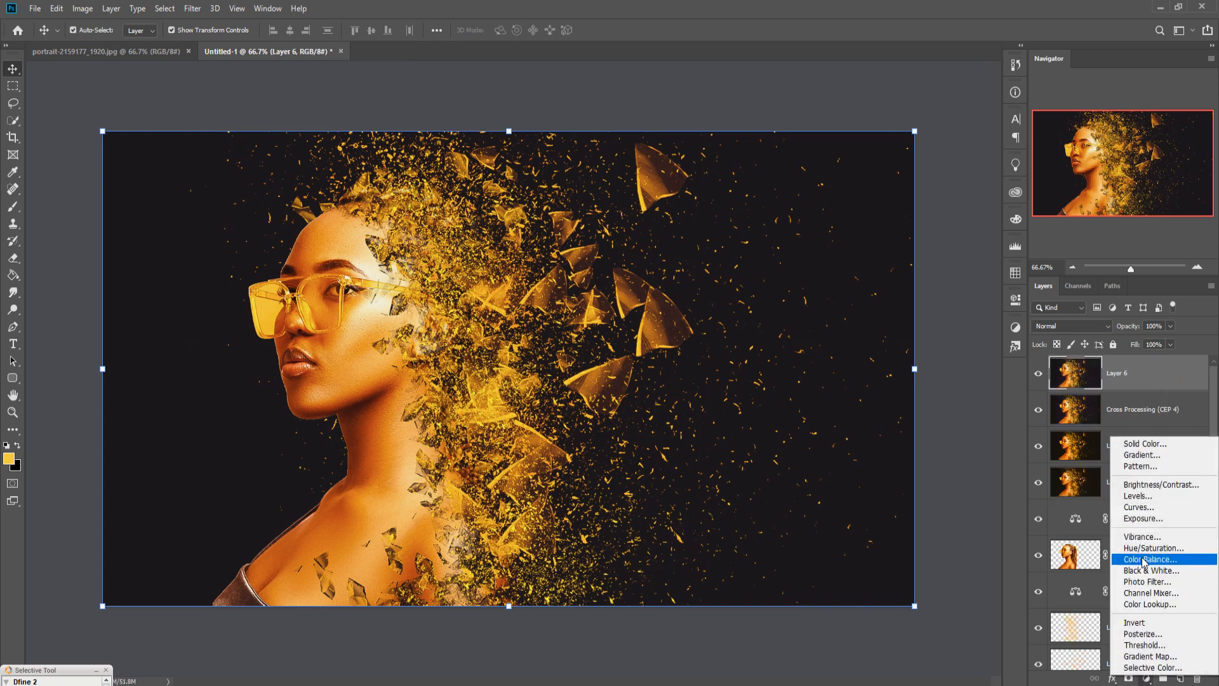
{"action": "left_click", "coordinate": [1146, 582]}
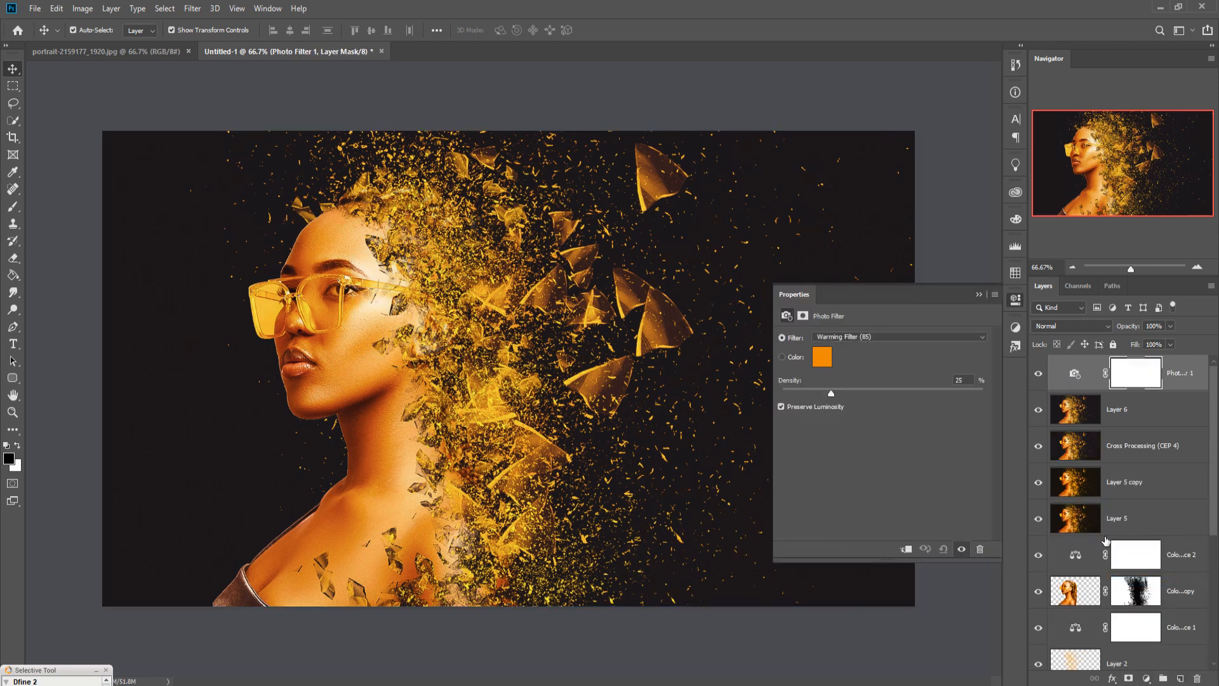
{"action": "left_click", "coordinate": [978, 294]}
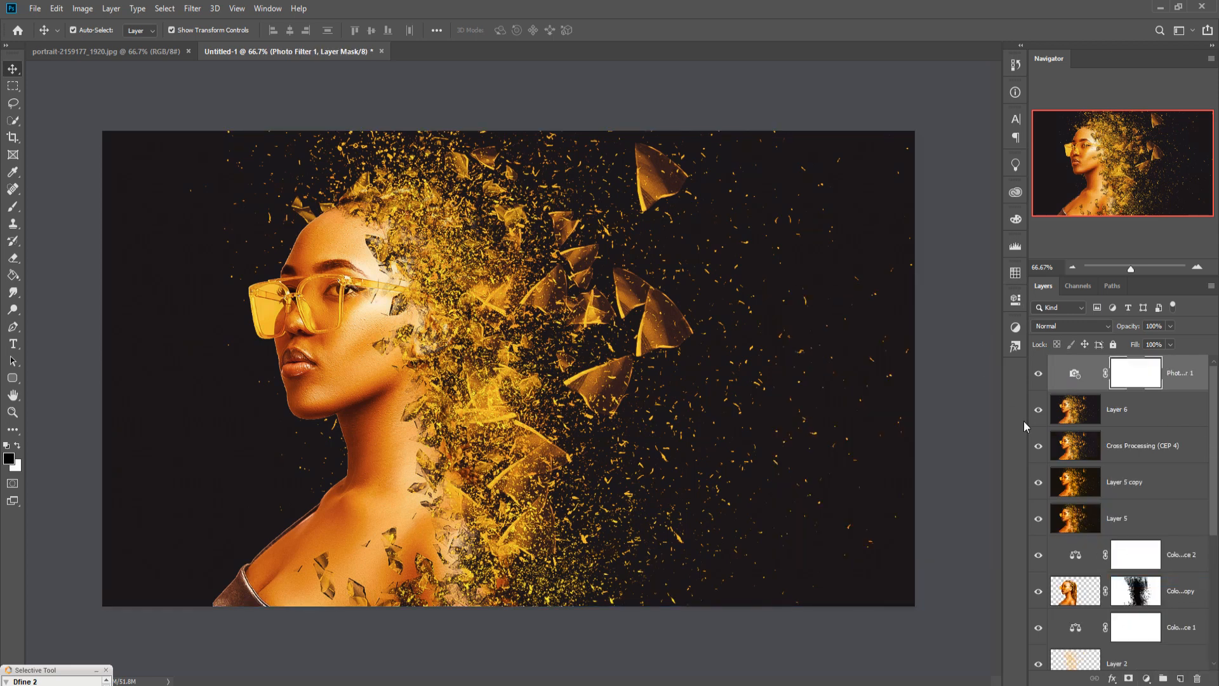
Step: Set the Photo Filter layer's blend mode to Overlay and stamp all visible layers into a new layer above it
{"action": "left_click", "coordinate": [1189, 385]}
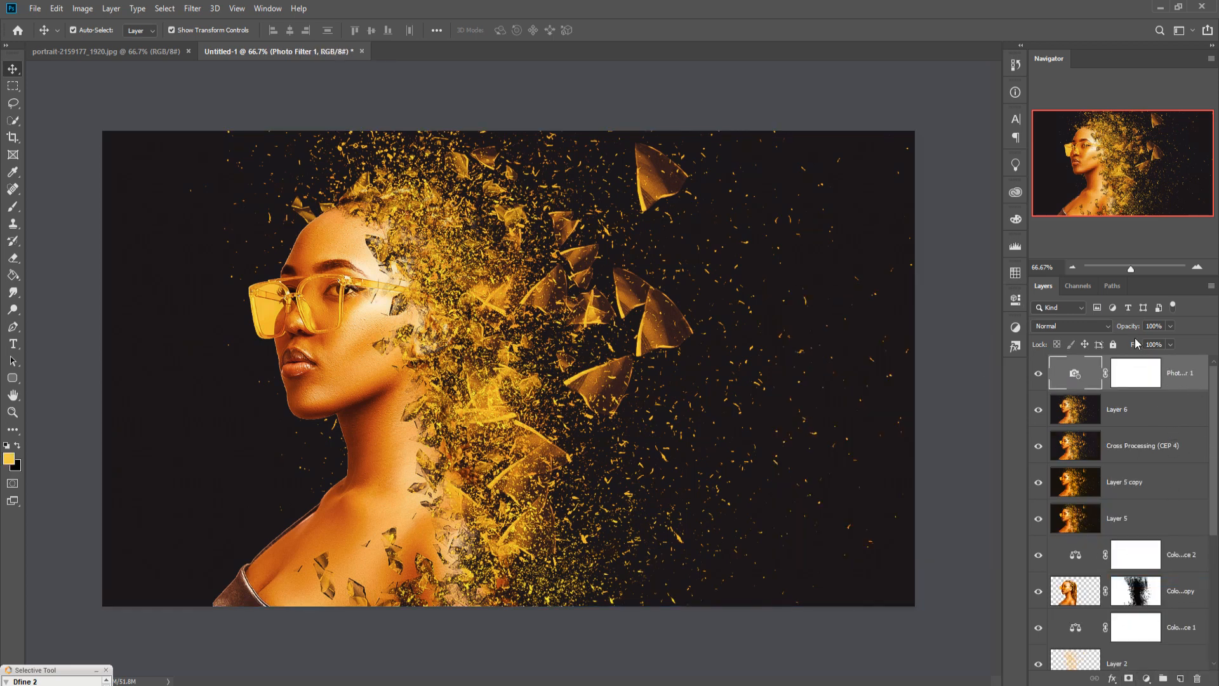
{"action": "left_click", "coordinate": [1106, 326]}
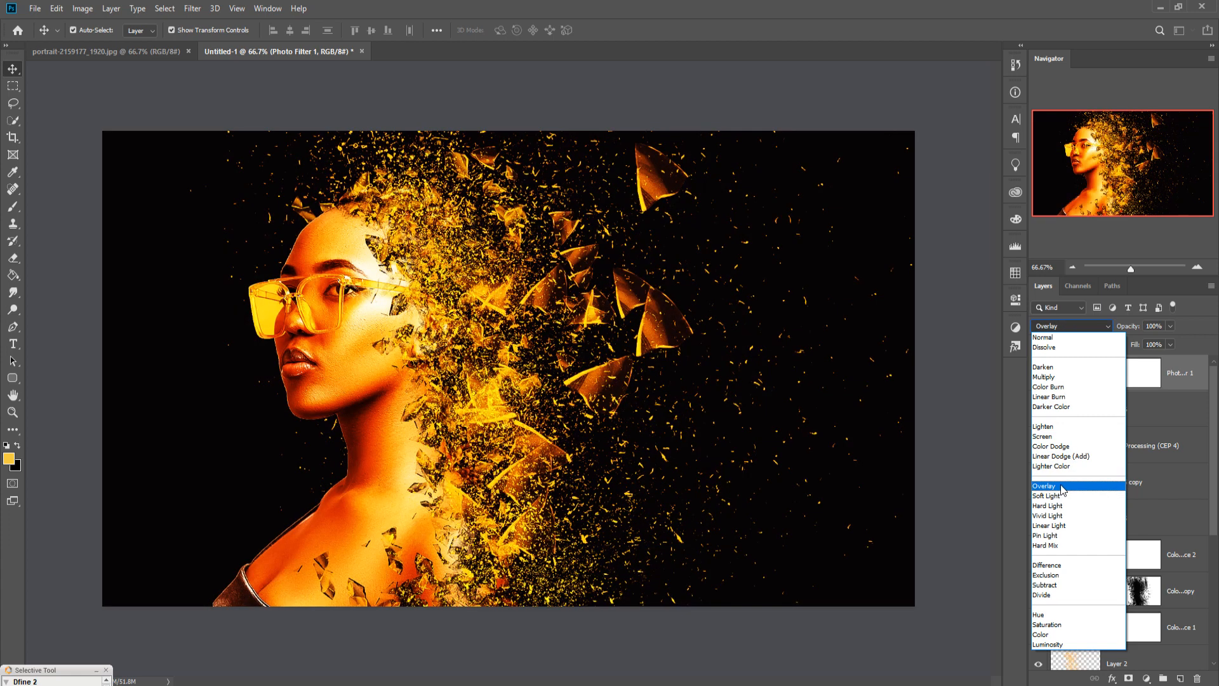
{"action": "left_click", "coordinate": [1061, 489]}
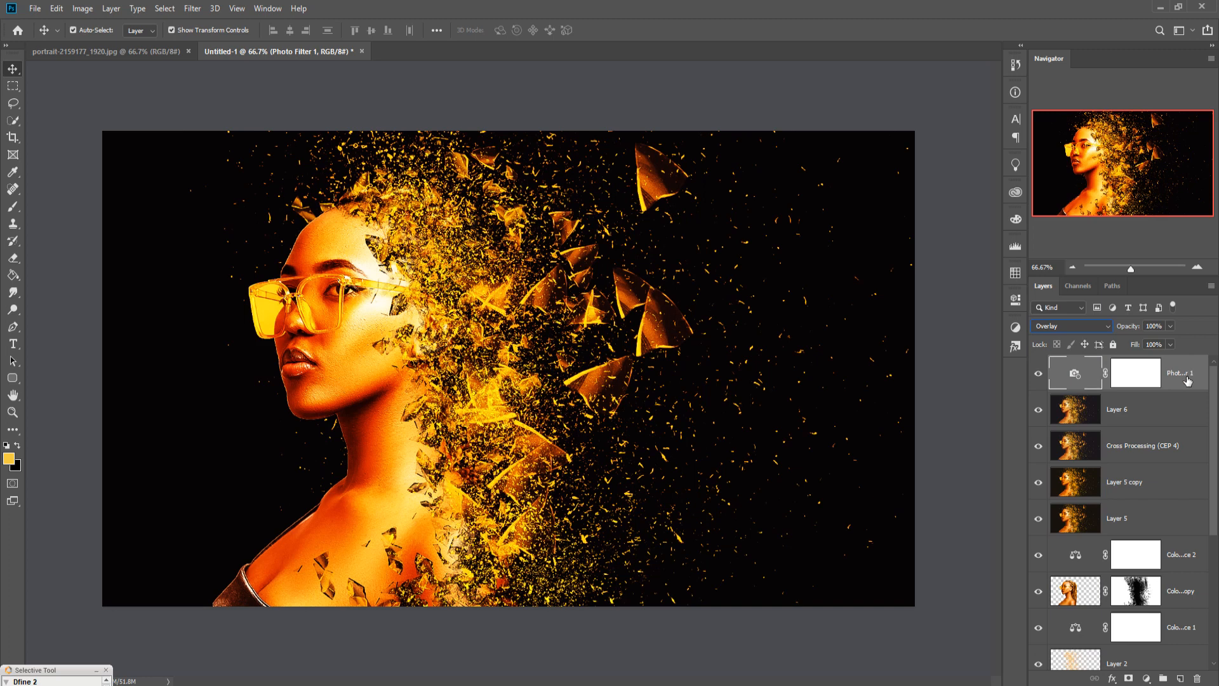
{"action": "key", "text": "ctrl+shift+alt+e"}
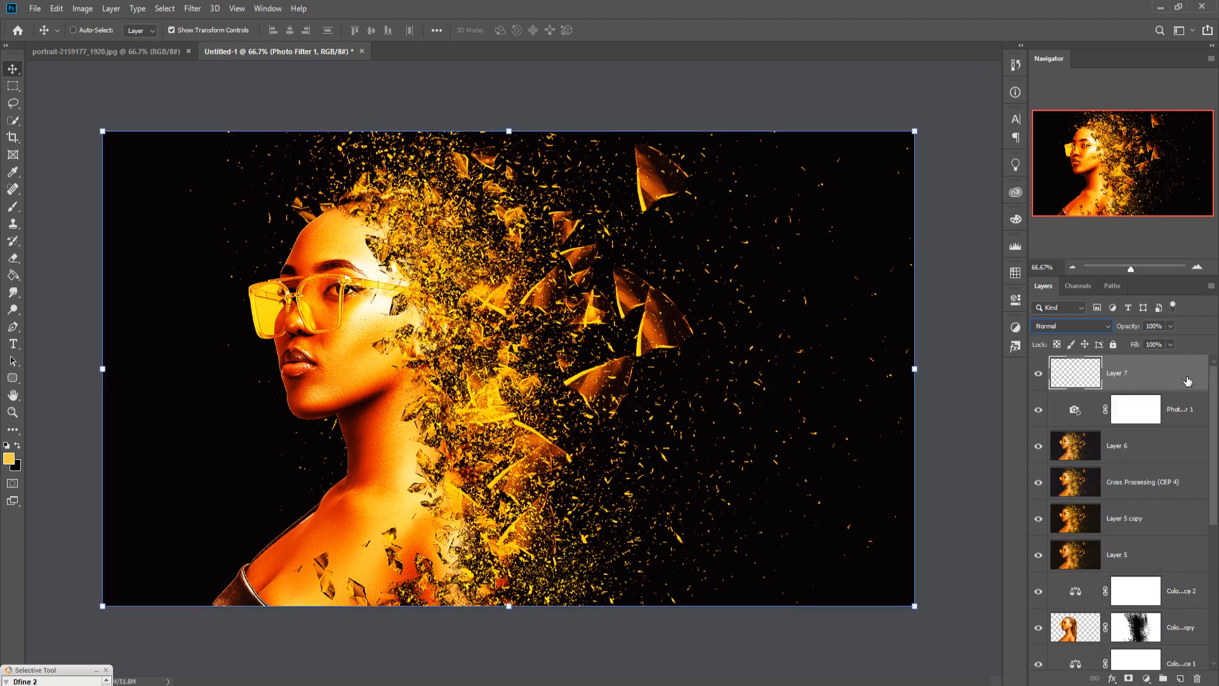